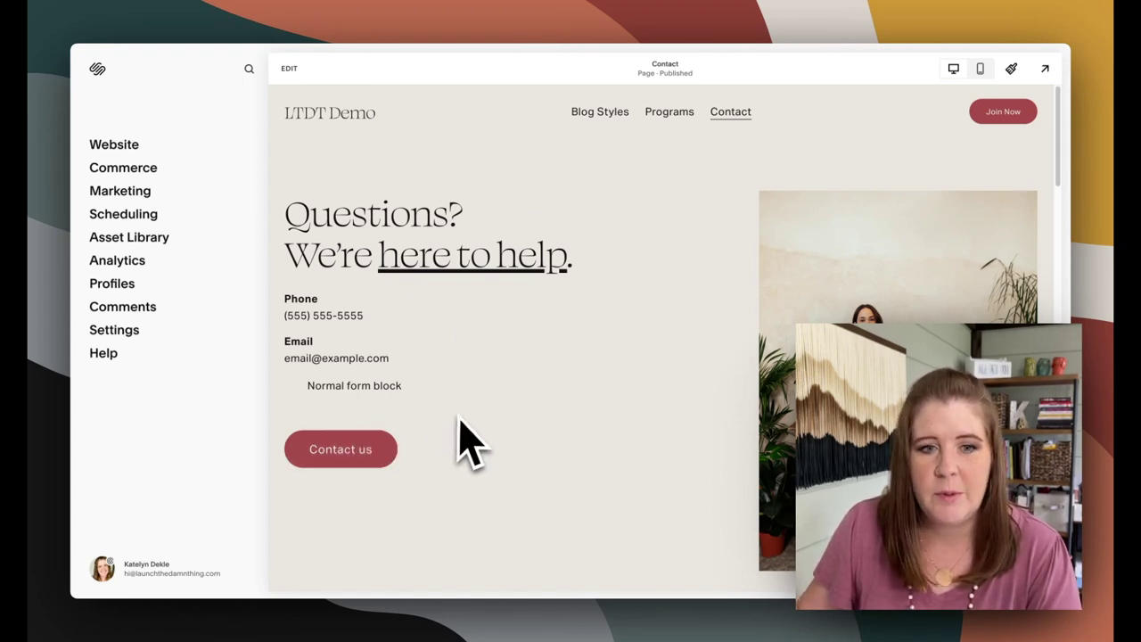
Preview the lightboxed form from Contact us, test the first-name field, then close it
{"action": "left_click", "coordinate": [340, 453]}
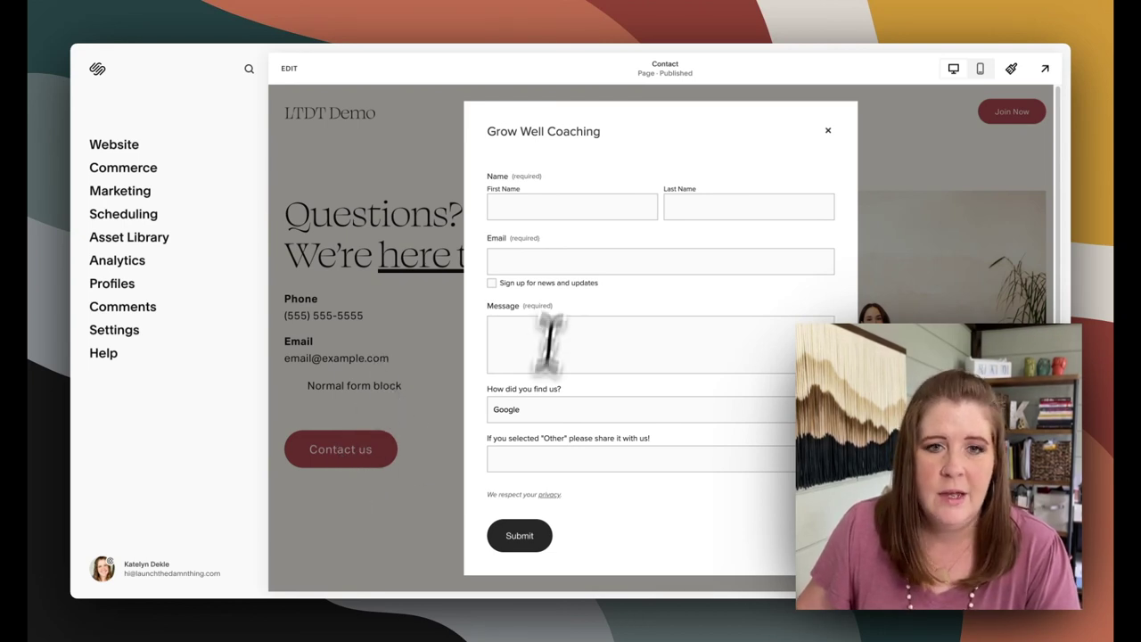
{"action": "left_click", "coordinate": [532, 200]}
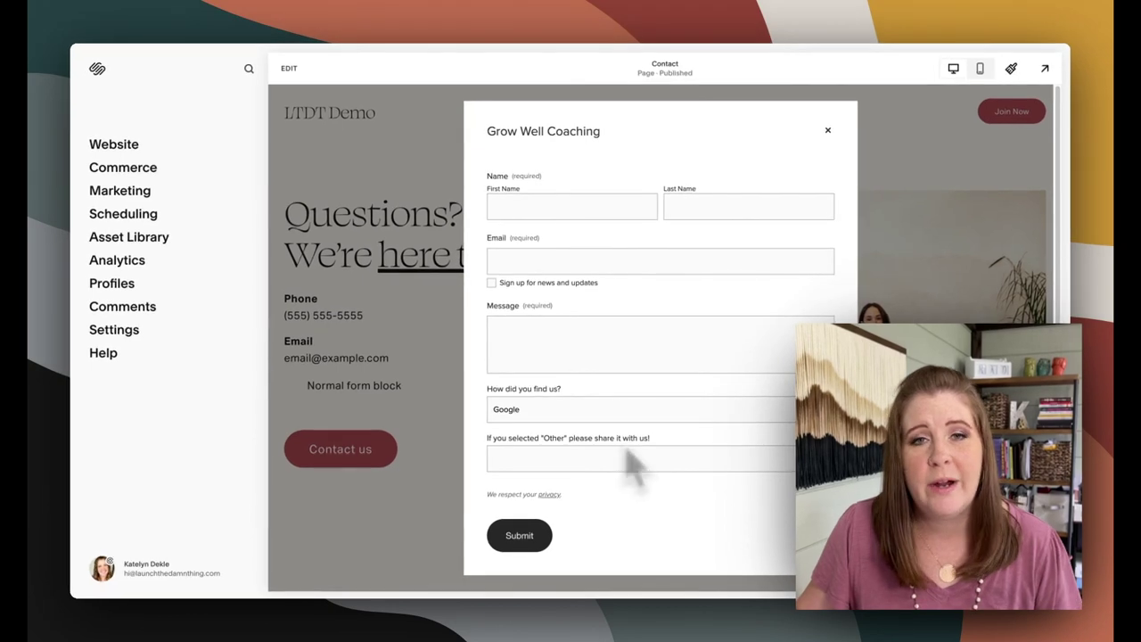
{"action": "left_click", "coordinate": [827, 130]}
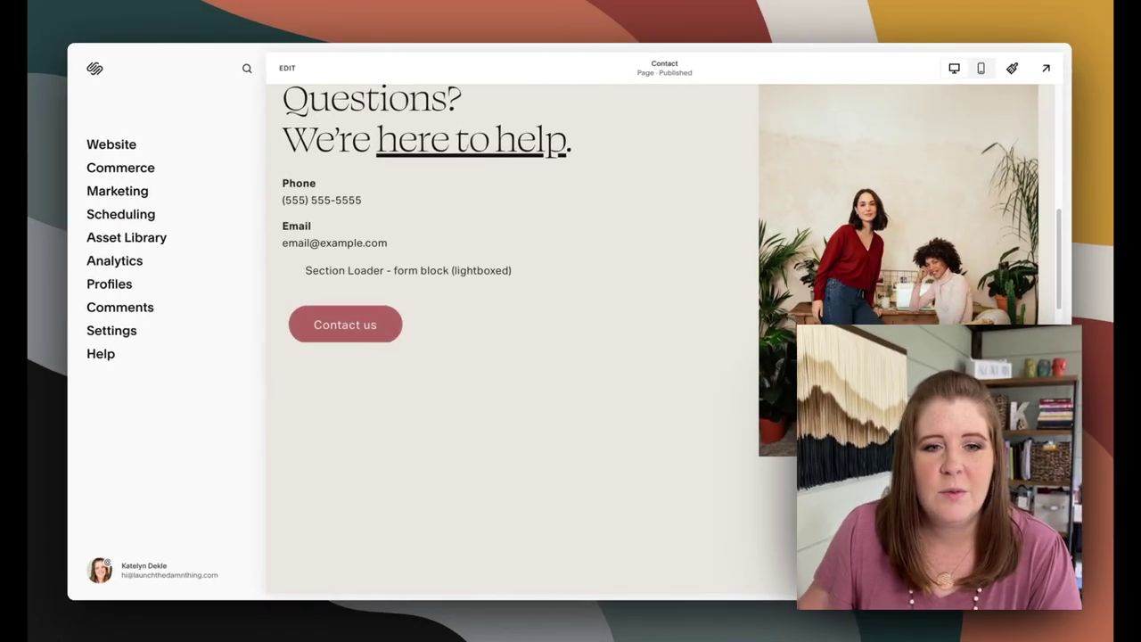
{"action": "scroll", "coordinate": [481, 312], "scroll_direction": "down", "scroll_amount": 5}
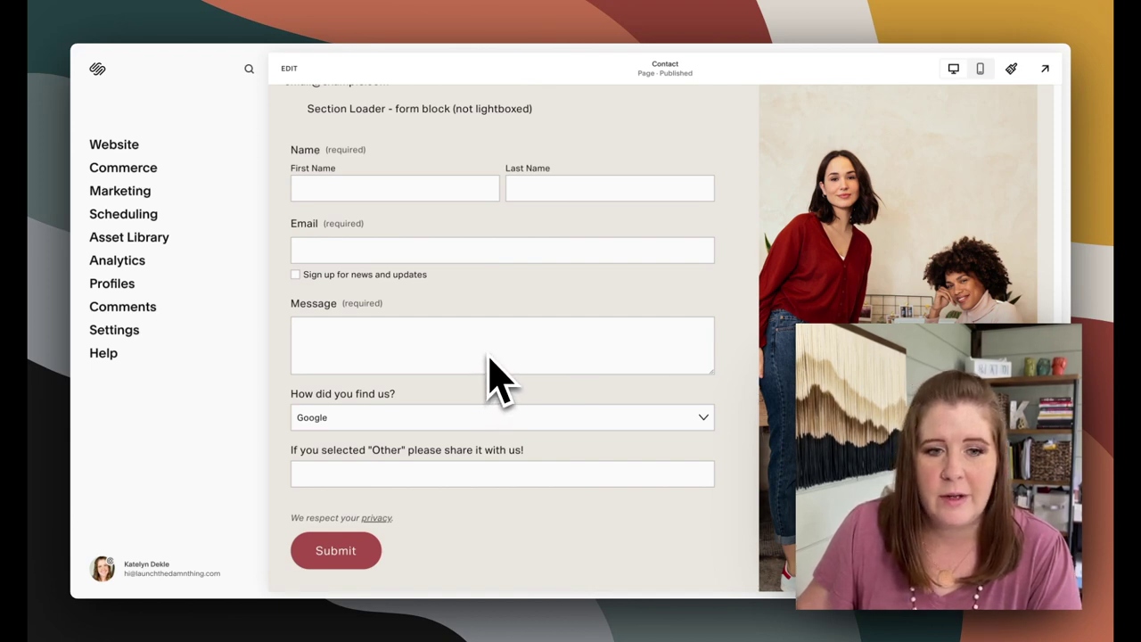
{"action": "scroll", "coordinate": [492, 352], "scroll_direction": "down", "scroll_amount": 10}
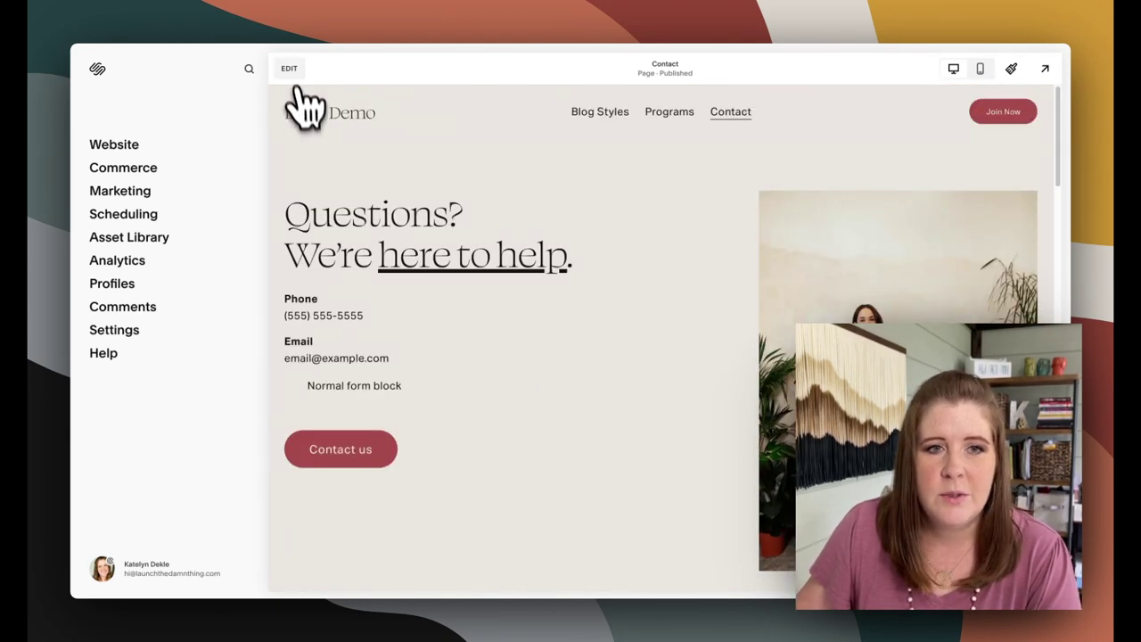
Enter edit mode, add and discard a trial Form block, then open the Contact us form's settings
{"action": "left_click", "coordinate": [293, 72]}
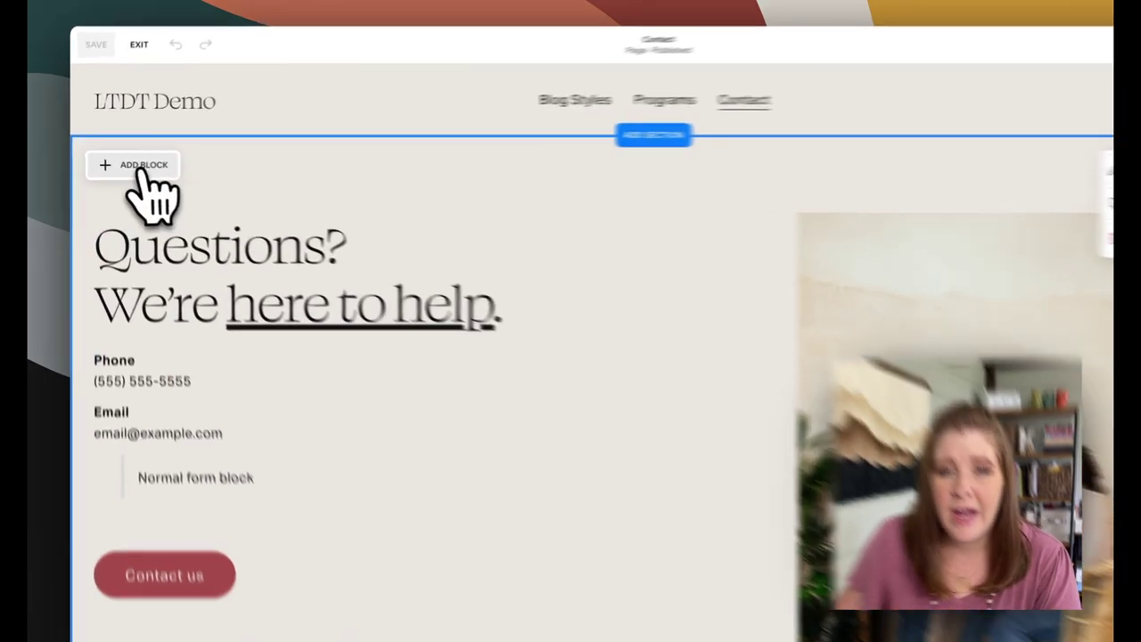
{"action": "left_click", "coordinate": [129, 162]}
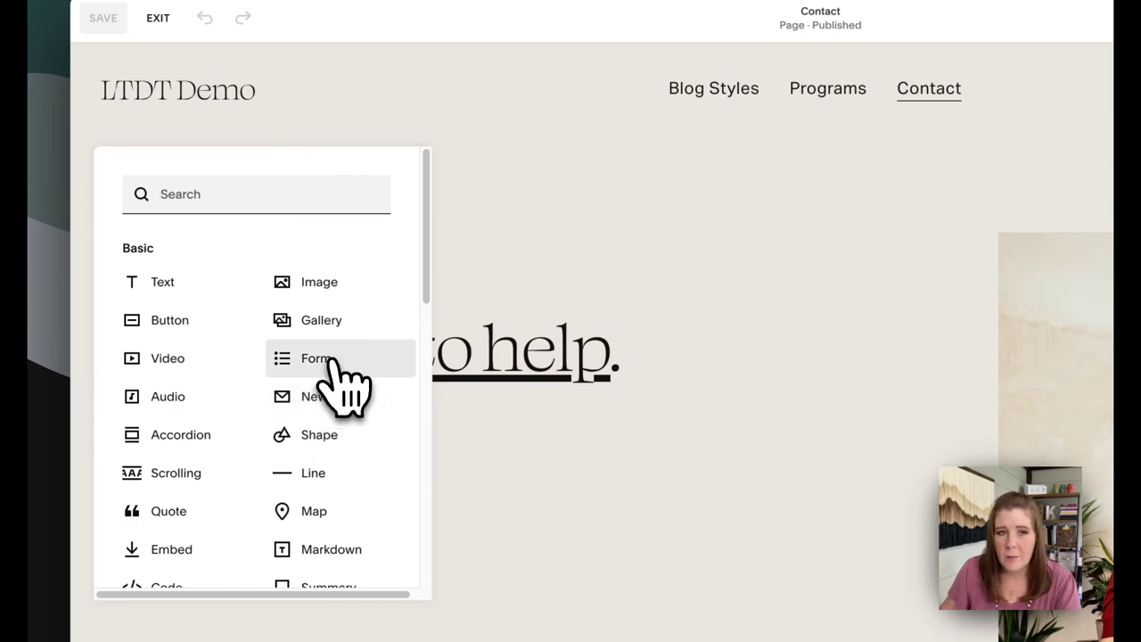
{"action": "left_click", "coordinate": [335, 361]}
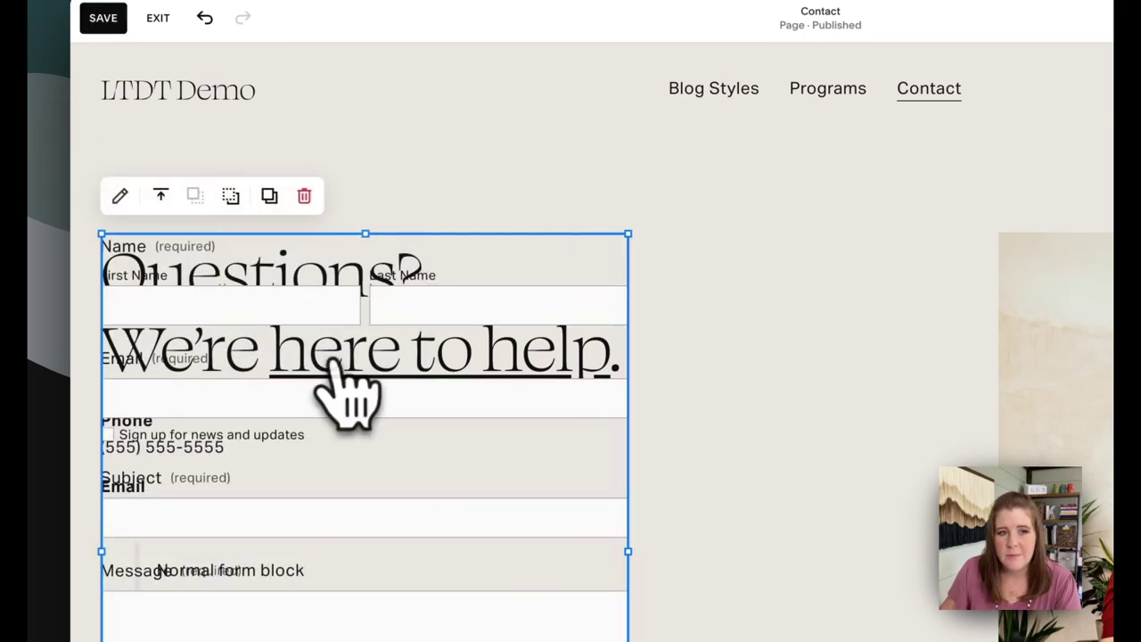
{"action": "left_click_drag", "start_coordinate": [300, 306], "coordinate": [857, 252]}
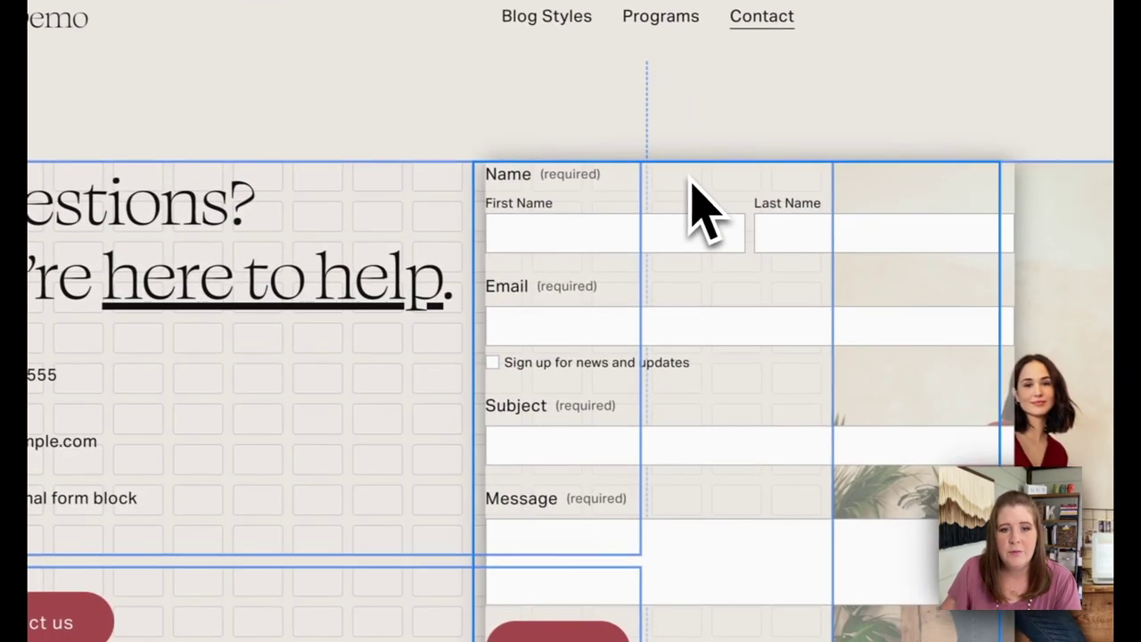
{"action": "left_click_drag", "start_coordinate": [695, 210], "coordinate": [667, 262]}
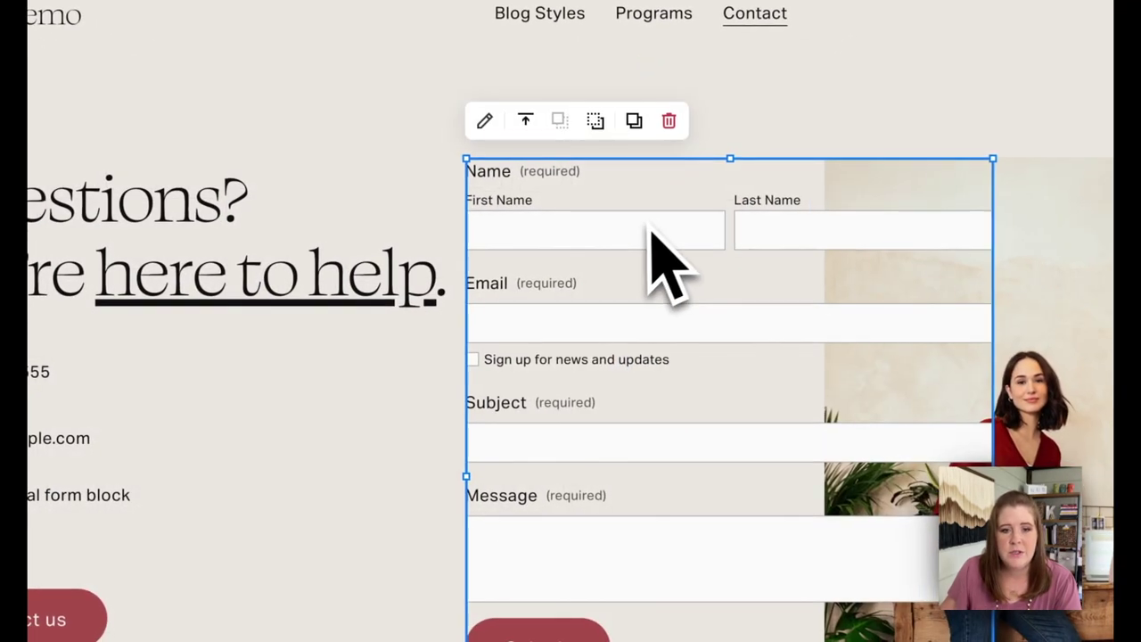
{"action": "left_click", "coordinate": [670, 121]}
{"action": "left_click", "coordinate": [210, 597]}
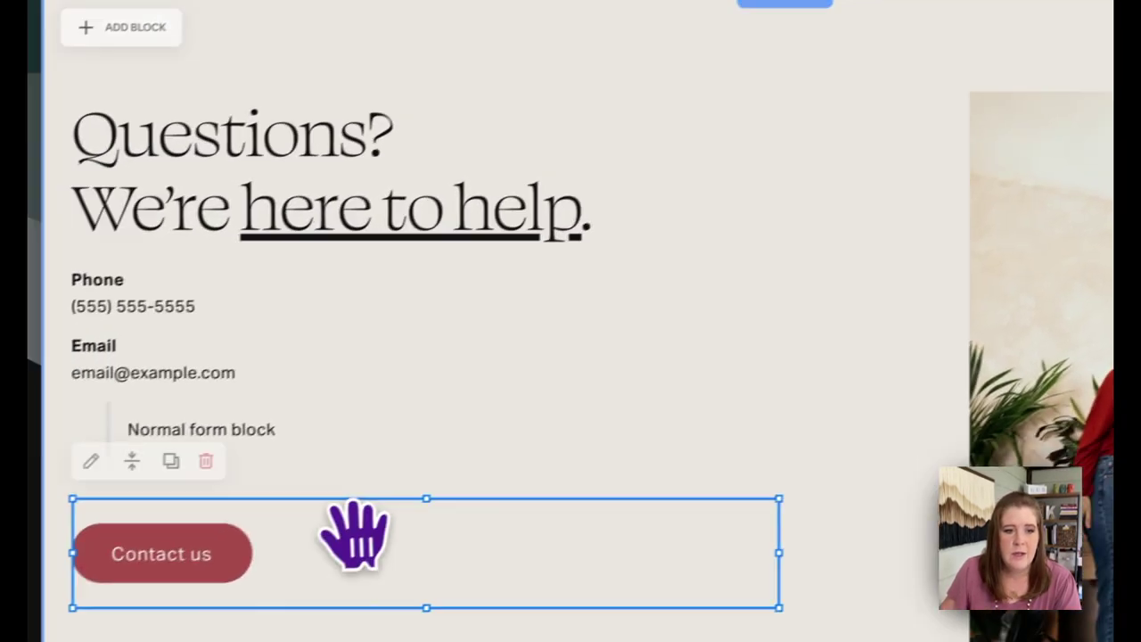
{"action": "double_click", "coordinate": [29, 566]}
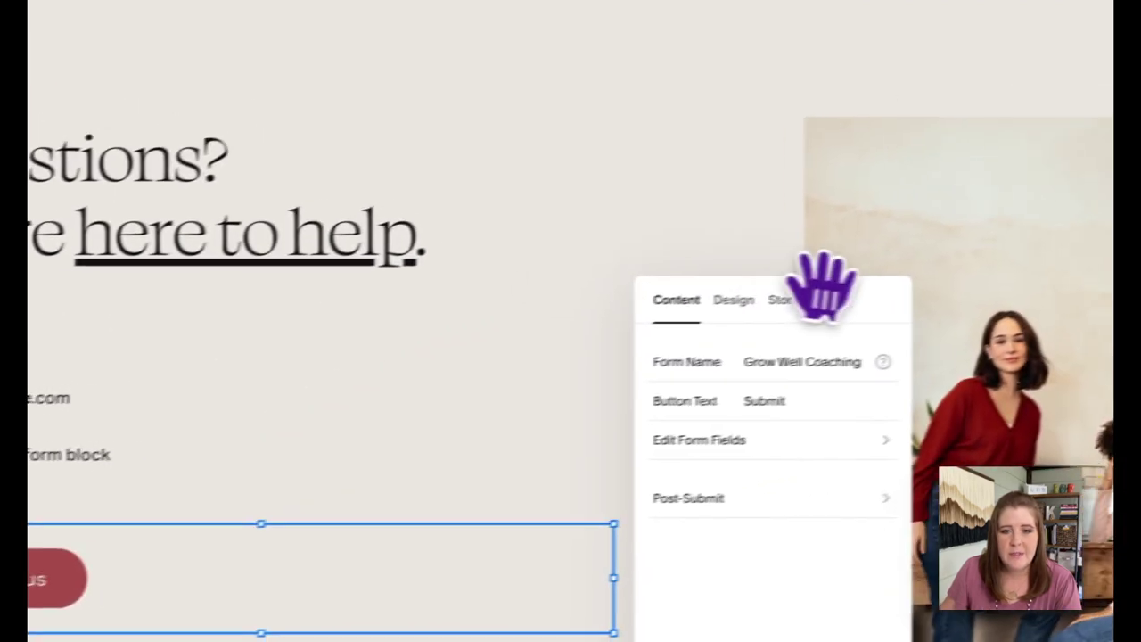
{"action": "left_click_drag", "start_coordinate": [1020, 251], "coordinate": [868, 105]}
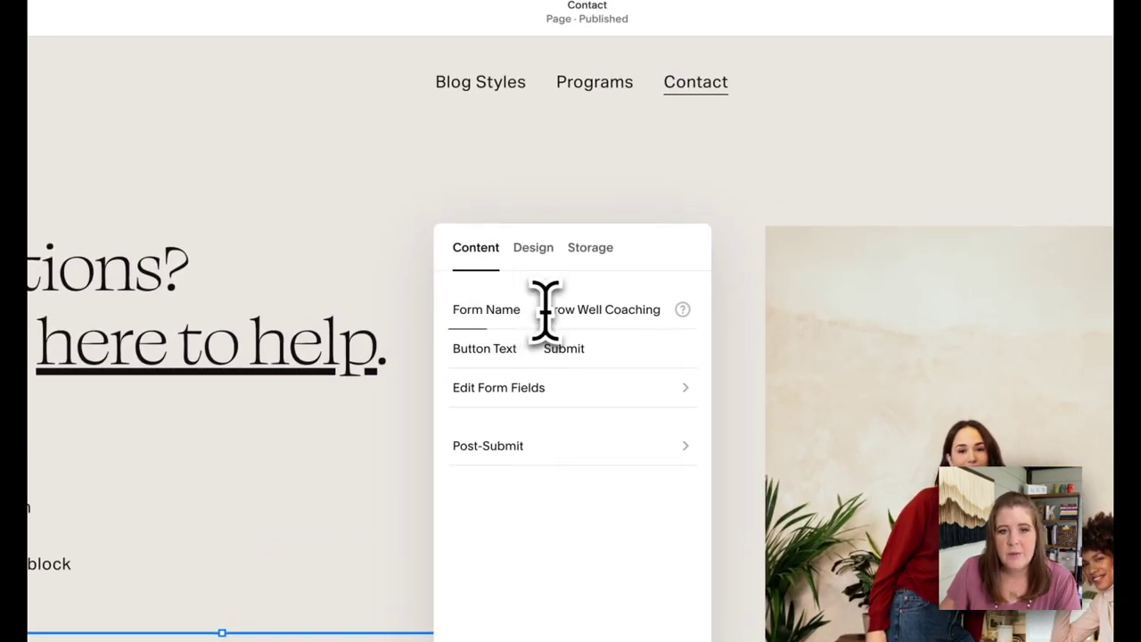
{"action": "left_click_drag", "start_coordinate": [542, 310], "coordinate": [662, 309]}
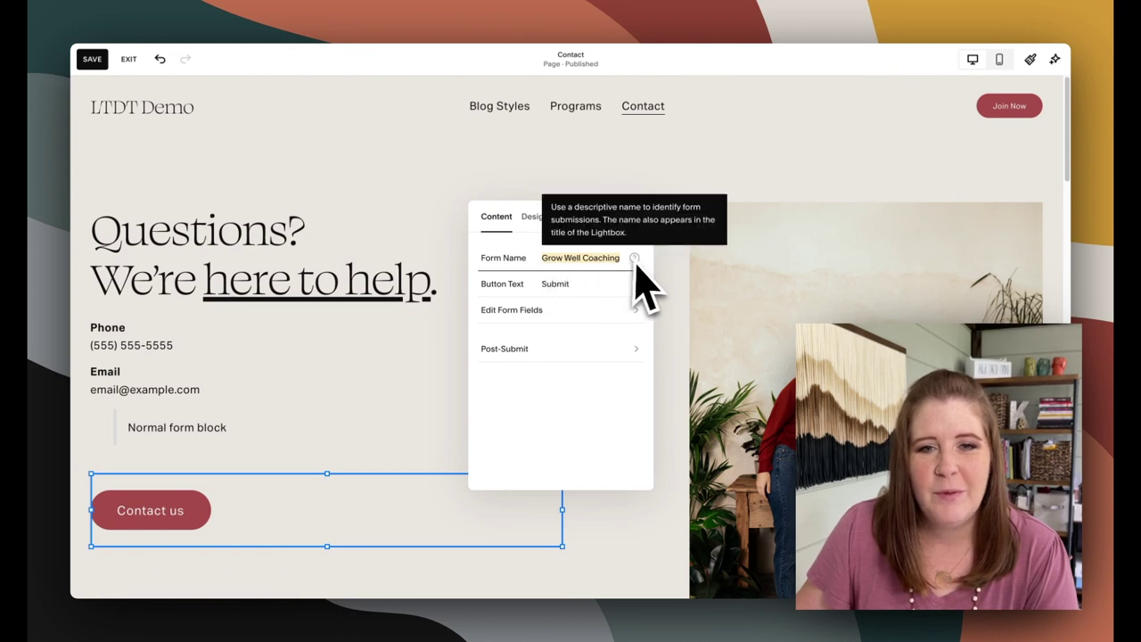
{"action": "left_click_drag", "start_coordinate": [542, 258], "coordinate": [614, 258]}
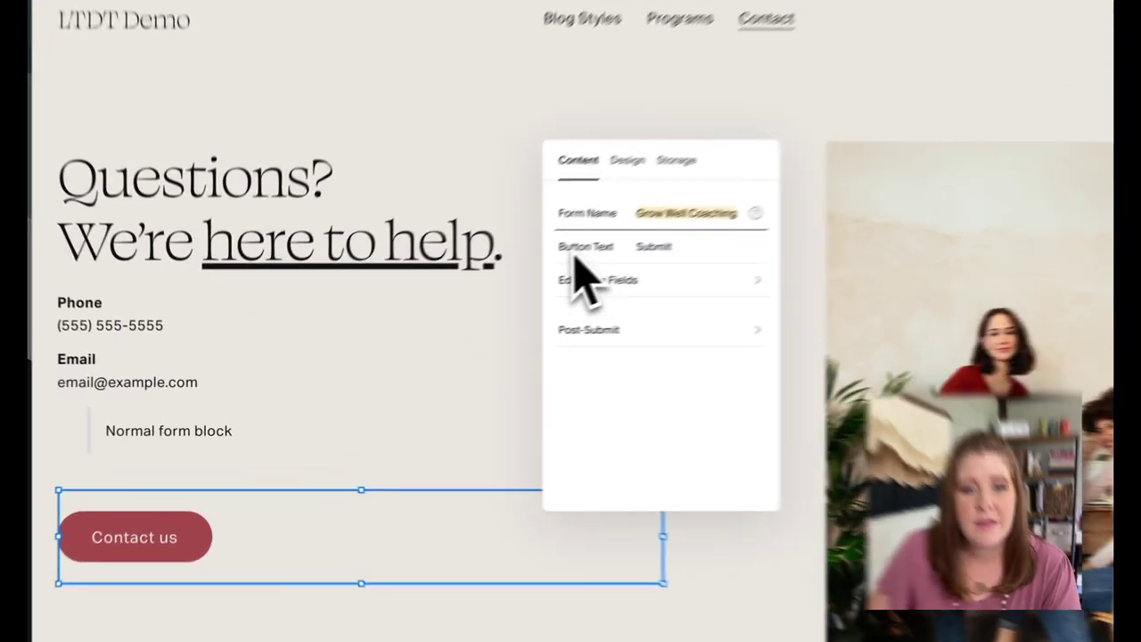
Leave the Button Text field and open the settings of the inline Grow Well Coaching form further down
{"action": "left_click", "coordinate": [589, 253]}
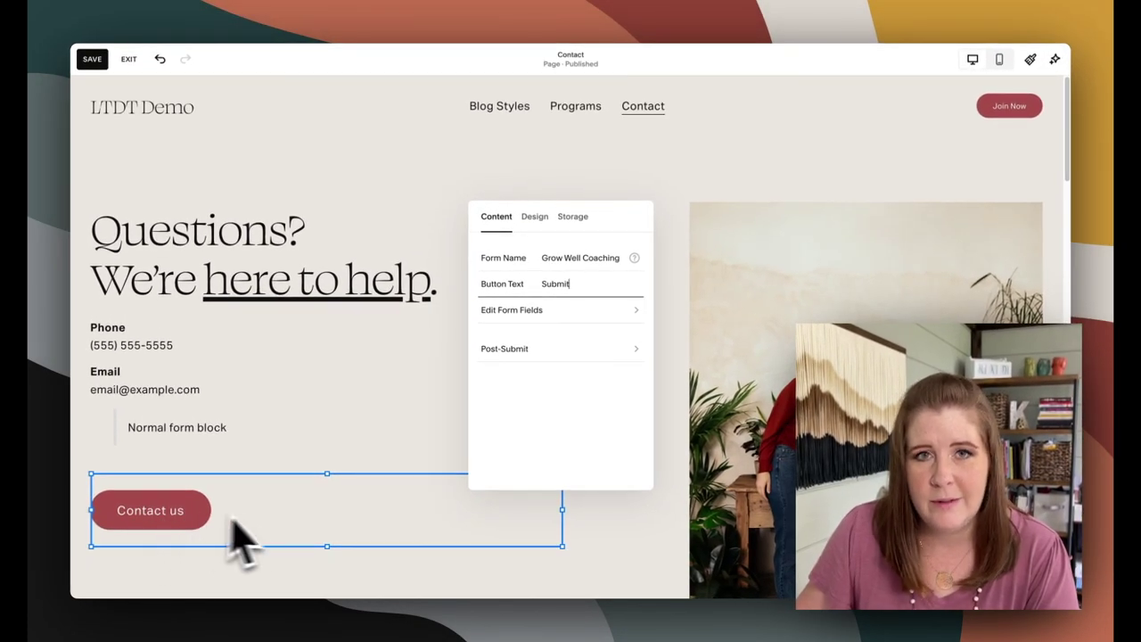
{"action": "scroll", "coordinate": [543, 389], "scroll_direction": "down", "scroll_amount": 5}
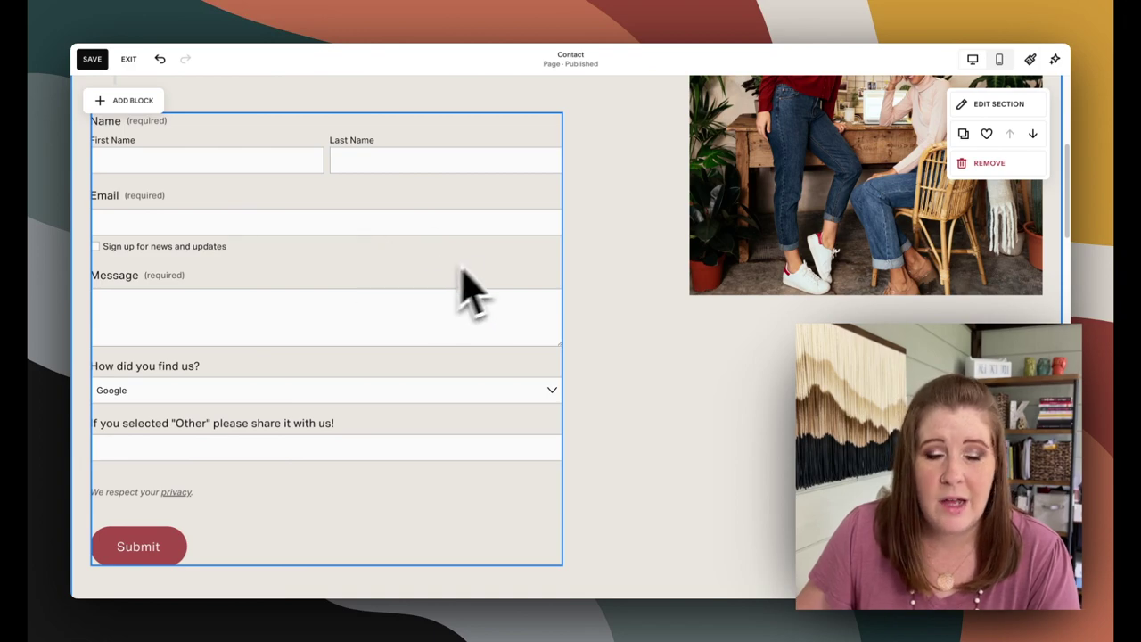
{"action": "left_click", "coordinate": [272, 356]}
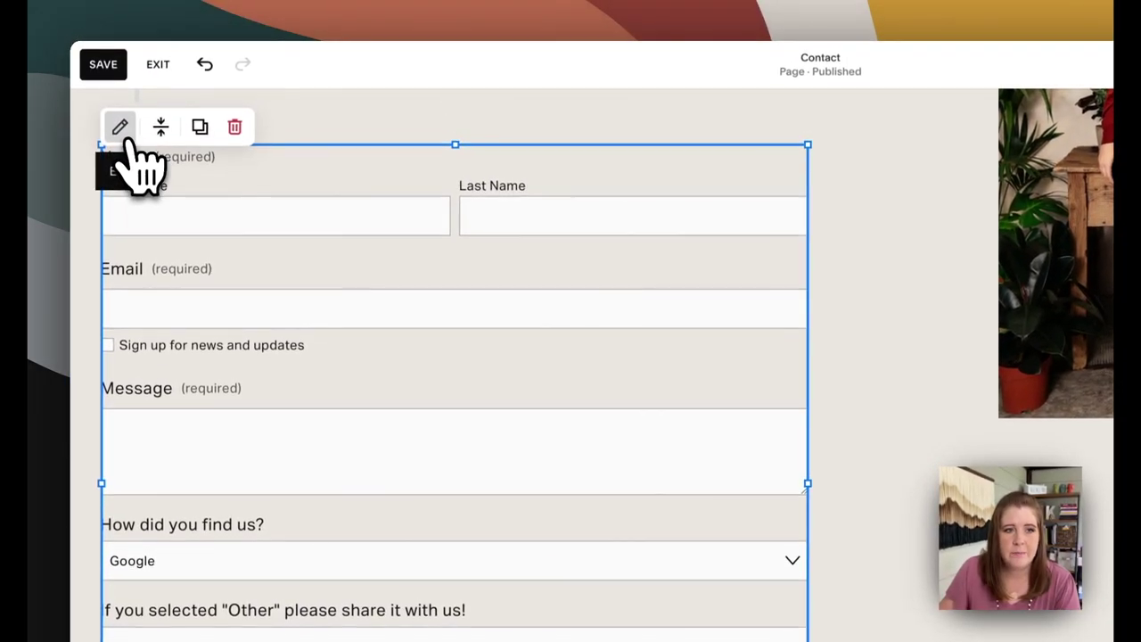
{"action": "left_click", "coordinate": [119, 63]}
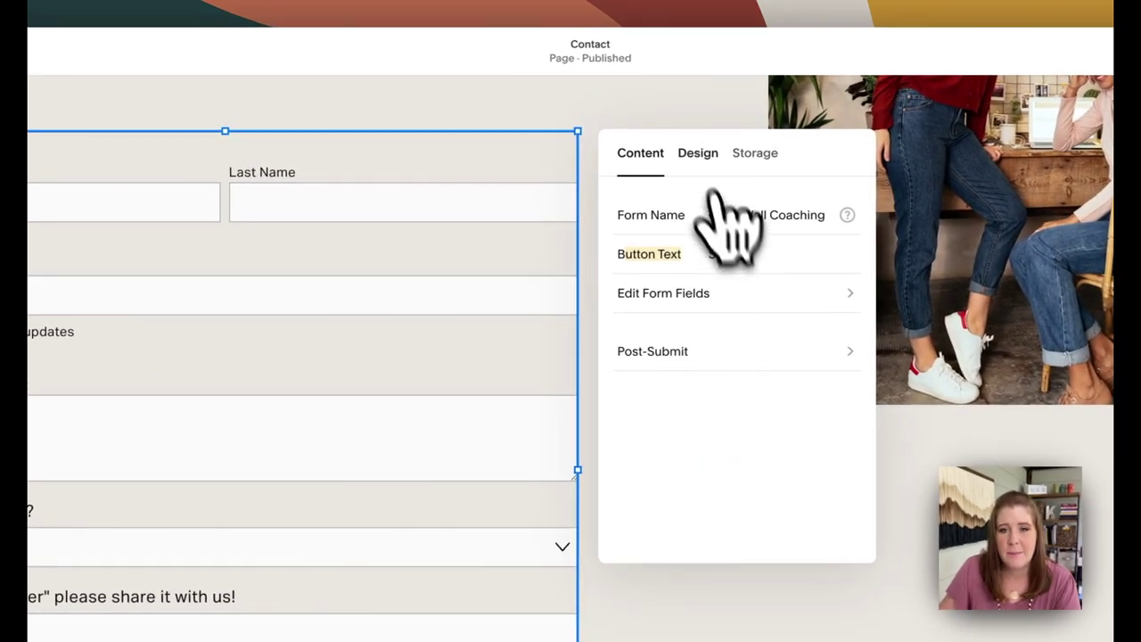
{"action": "left_click", "coordinate": [697, 153]}
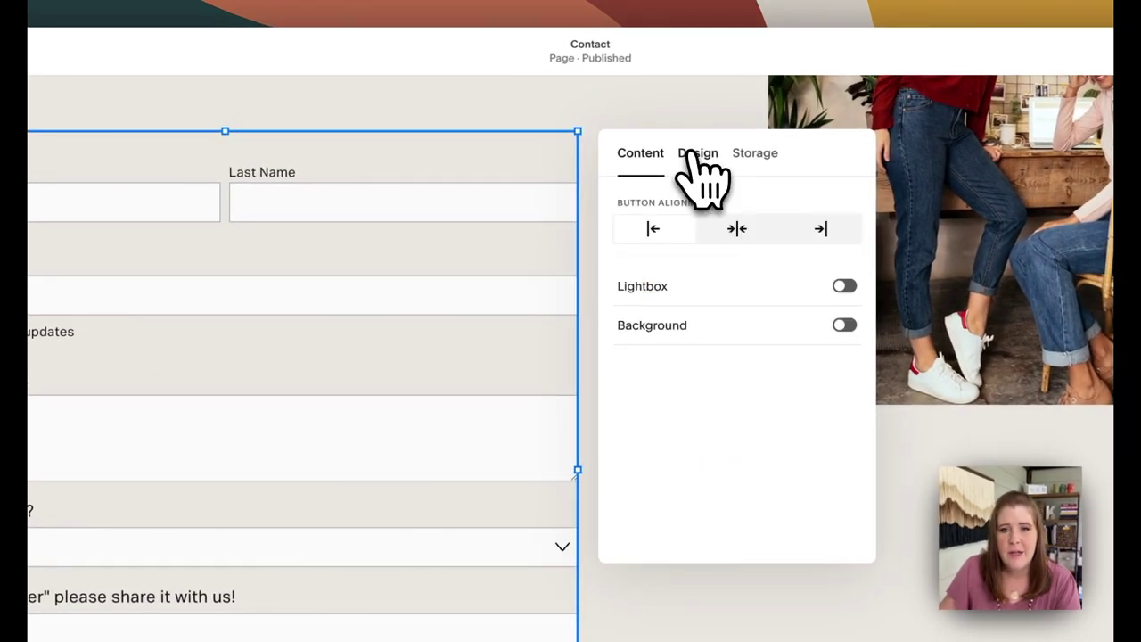
{"action": "left_click", "coordinate": [660, 286]}
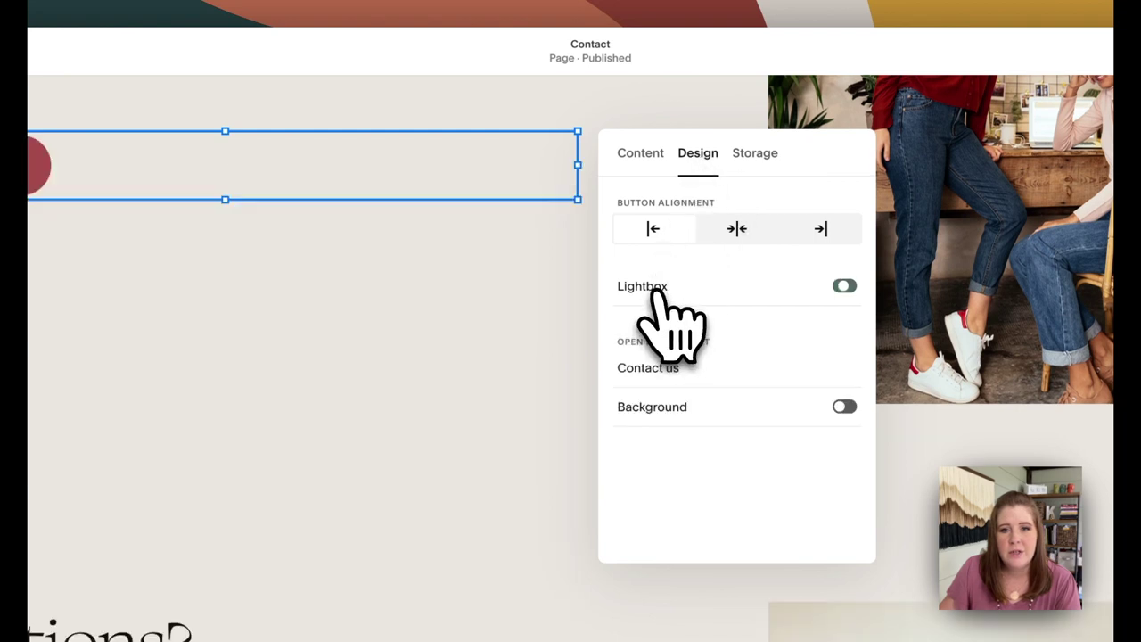
{"action": "left_click", "coordinate": [659, 370]}
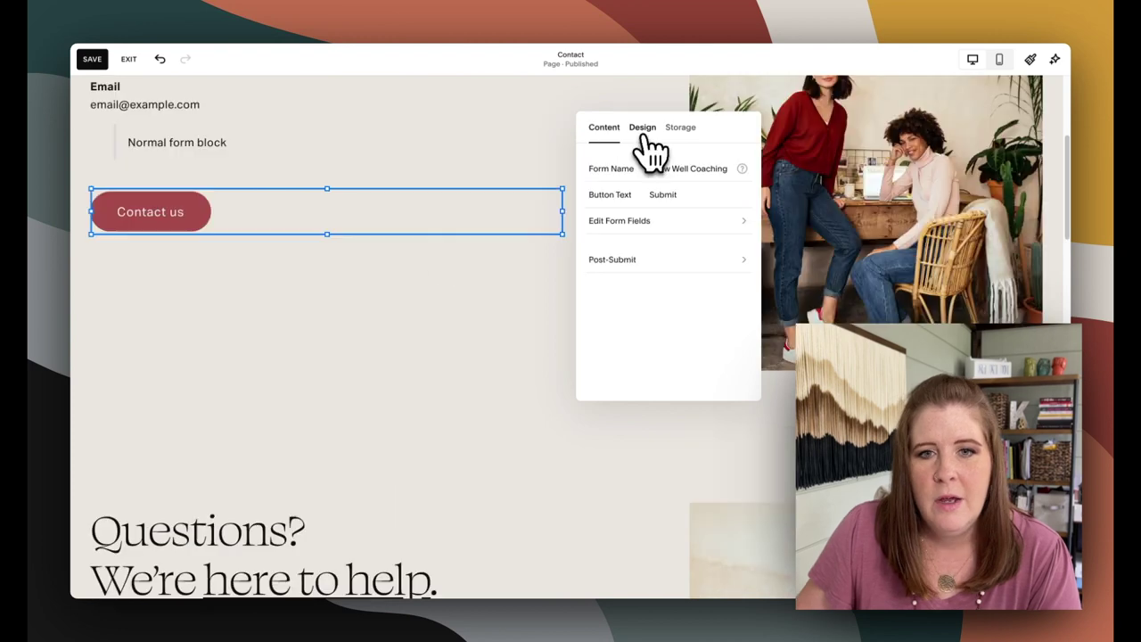
{"action": "left_click", "coordinate": [640, 130]}
{"action": "left_click", "coordinate": [657, 221]}
{"action": "left_click", "coordinate": [553, 196]}
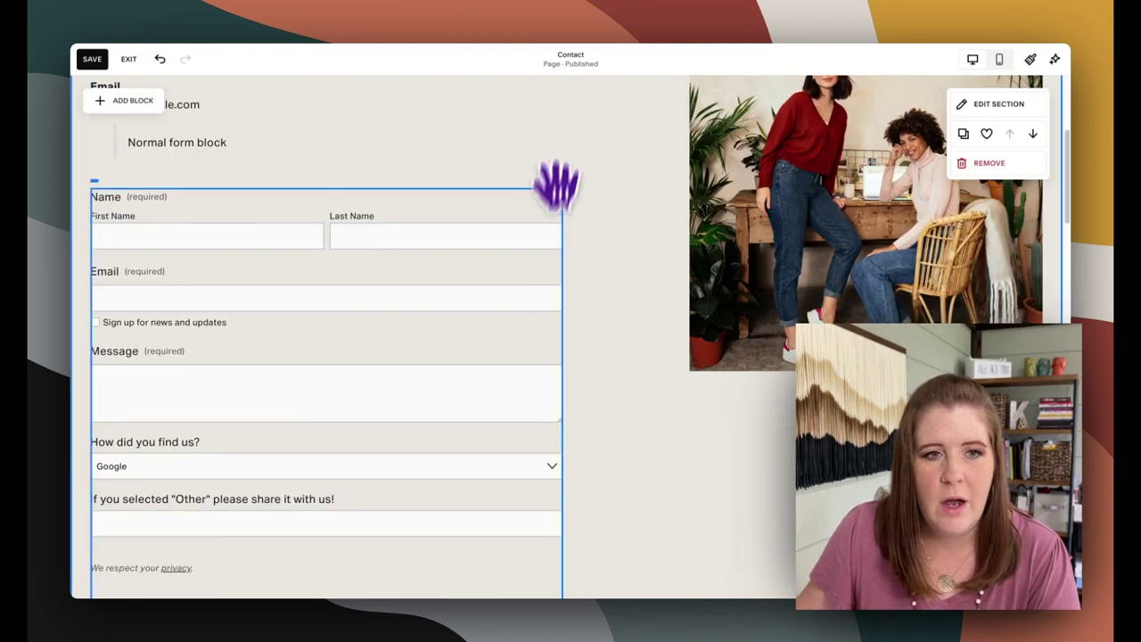
{"action": "scroll", "coordinate": [471, 293], "scroll_direction": "down", "scroll_amount": 2}
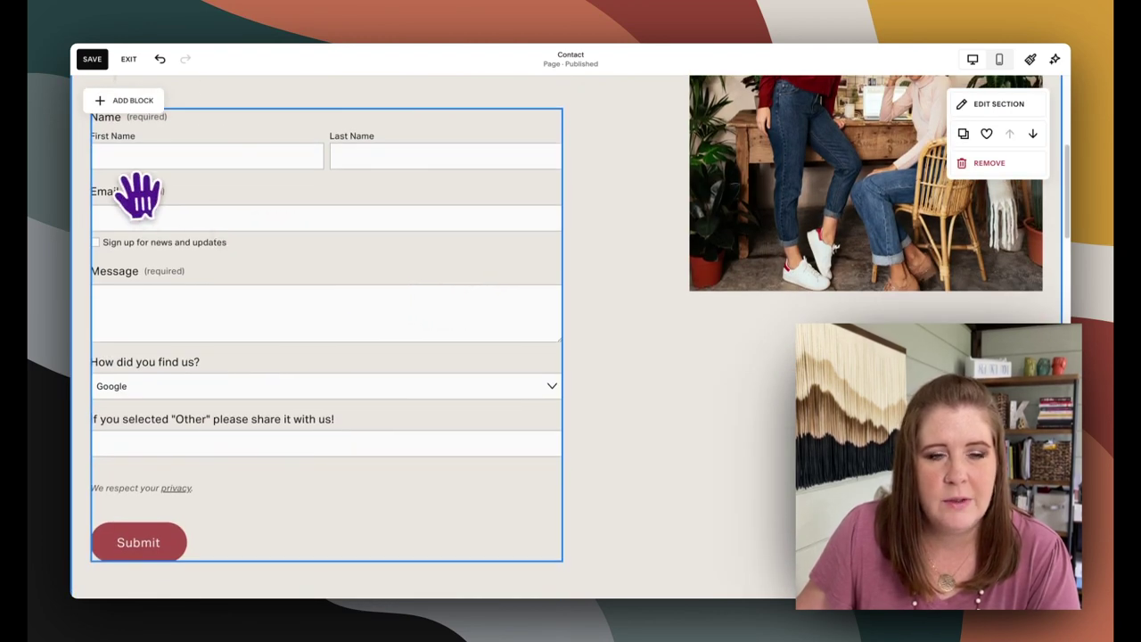
{"action": "scroll", "coordinate": [156, 192], "scroll_direction": "up", "scroll_amount": 1}
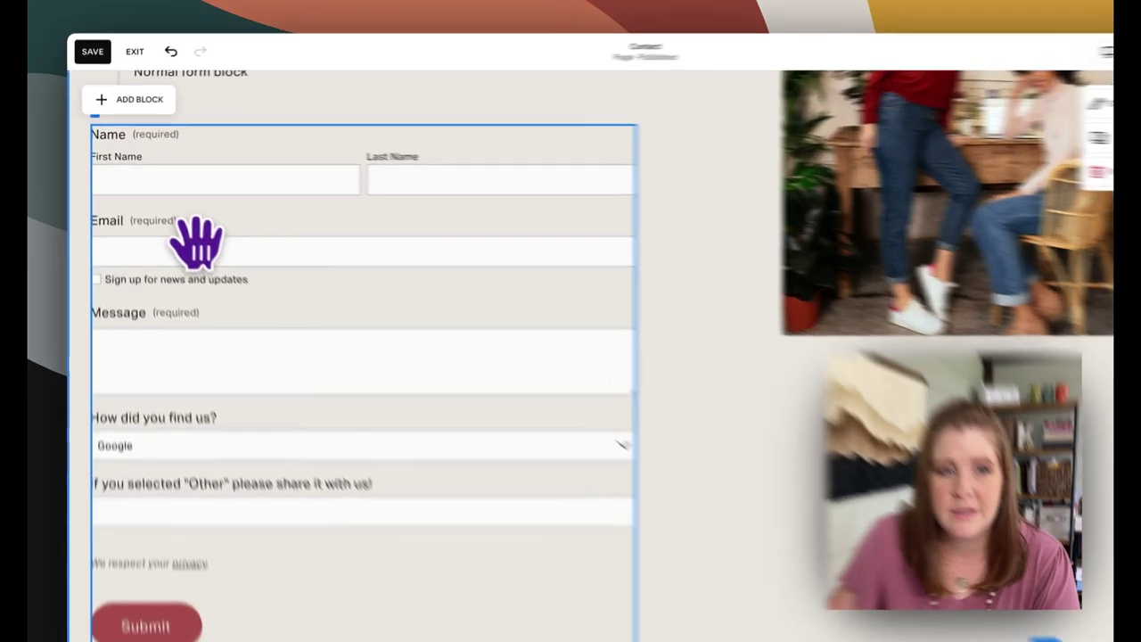
{"action": "left_click", "coordinate": [171, 223]}
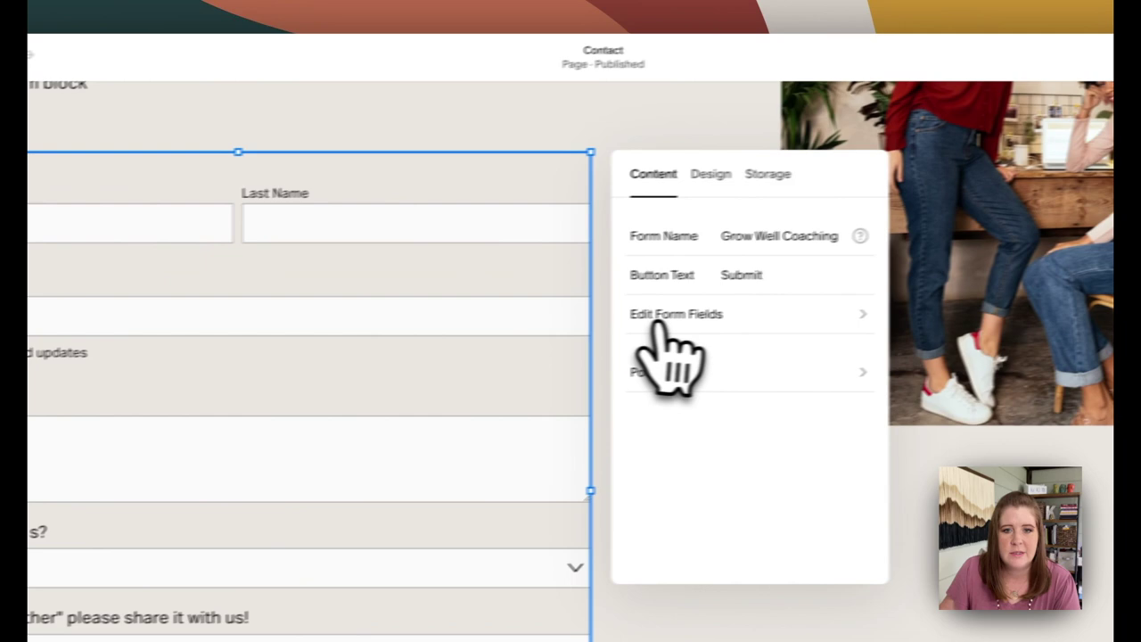
Show the form's fields: Name, Email, Message, How did you find us?, an Other field and a line
{"action": "left_click", "coordinate": [656, 325]}
{"action": "left_click", "coordinate": [649, 172]}
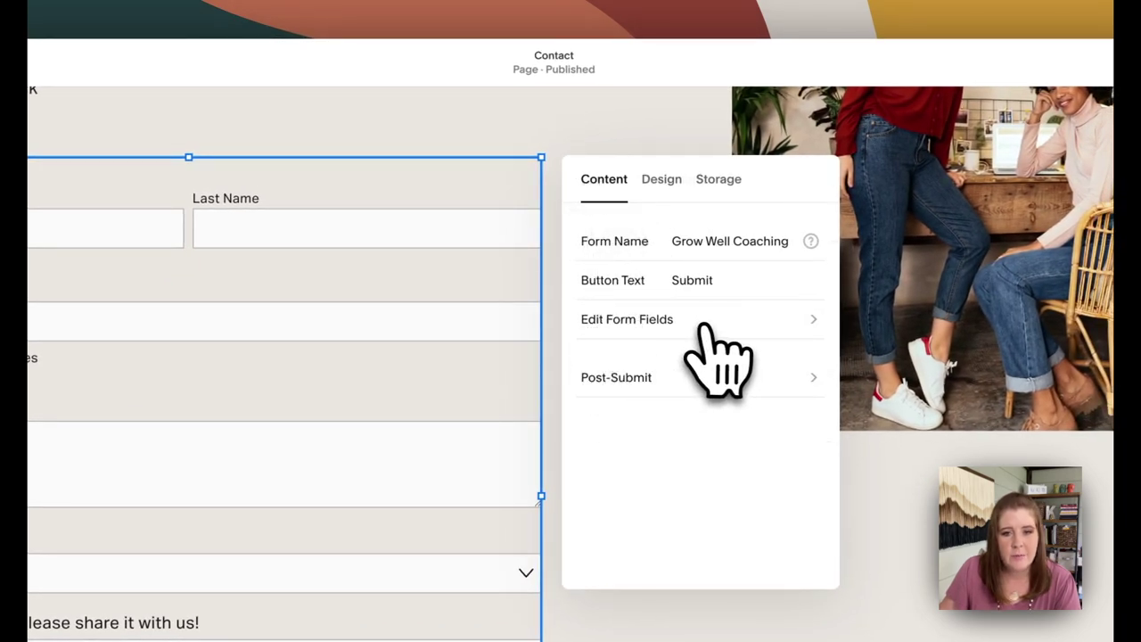
{"action": "left_click", "coordinate": [706, 325]}
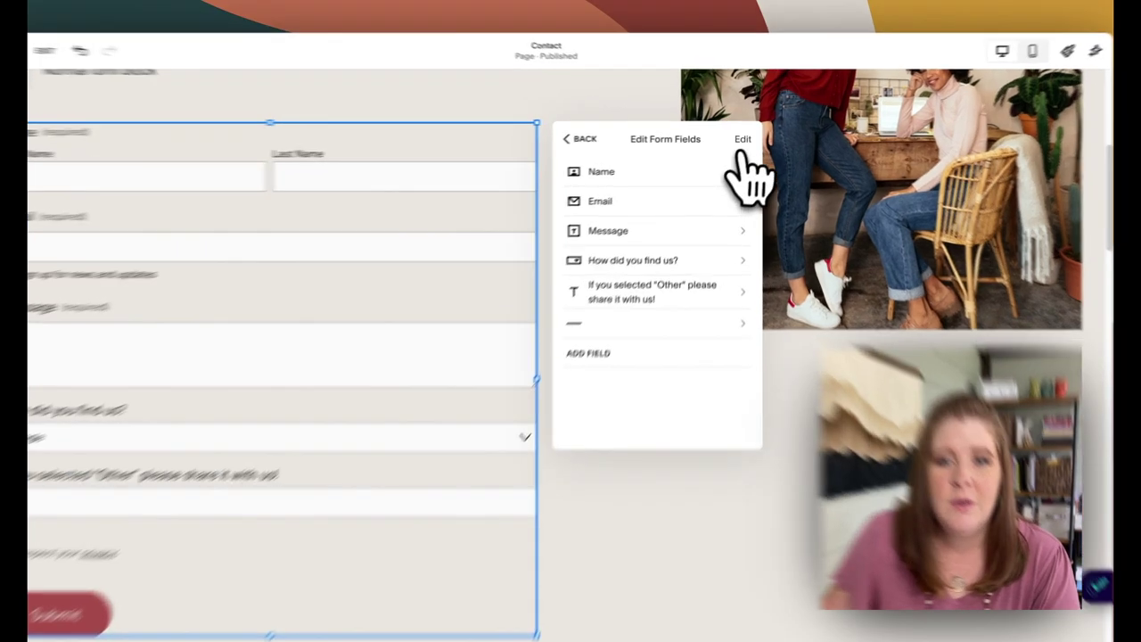
{"action": "left_click", "coordinate": [743, 136]}
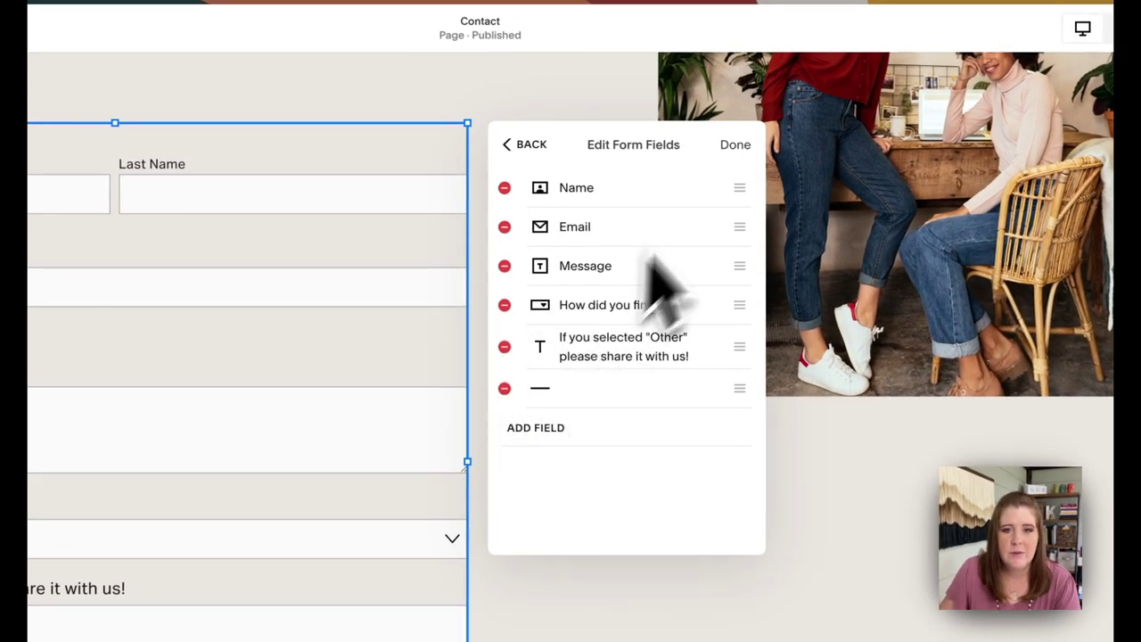
{"action": "left_click", "coordinate": [735, 144]}
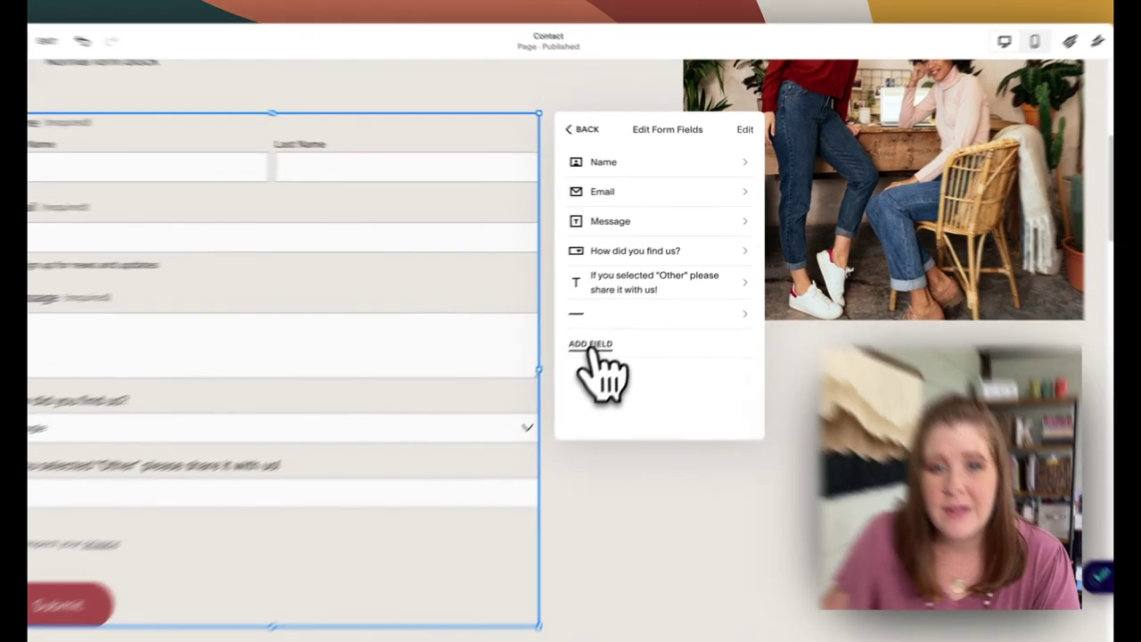
{"action": "left_click", "coordinate": [609, 328]}
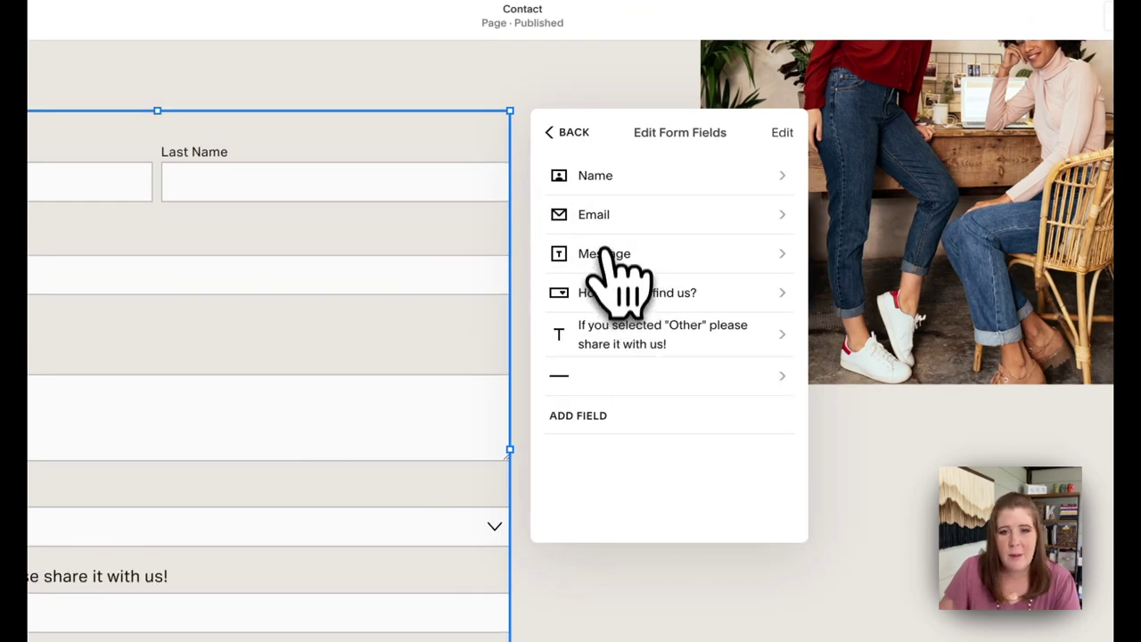
{"action": "left_click", "coordinate": [608, 216]}
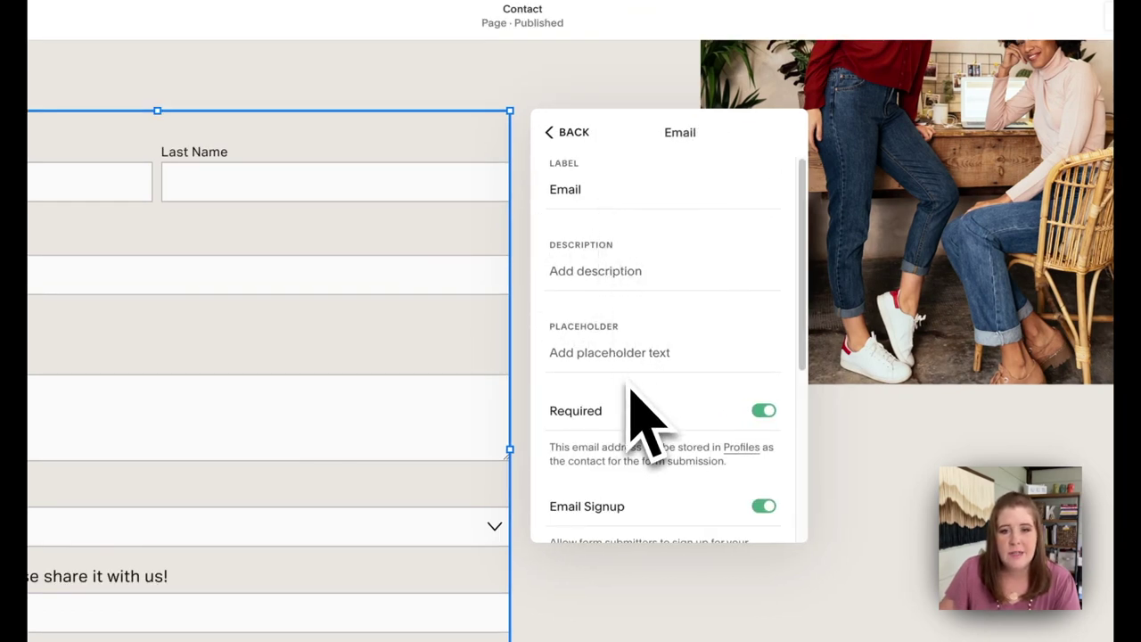
{"action": "scroll", "coordinate": [638, 414], "scroll_direction": "down", "scroll_amount": 3}
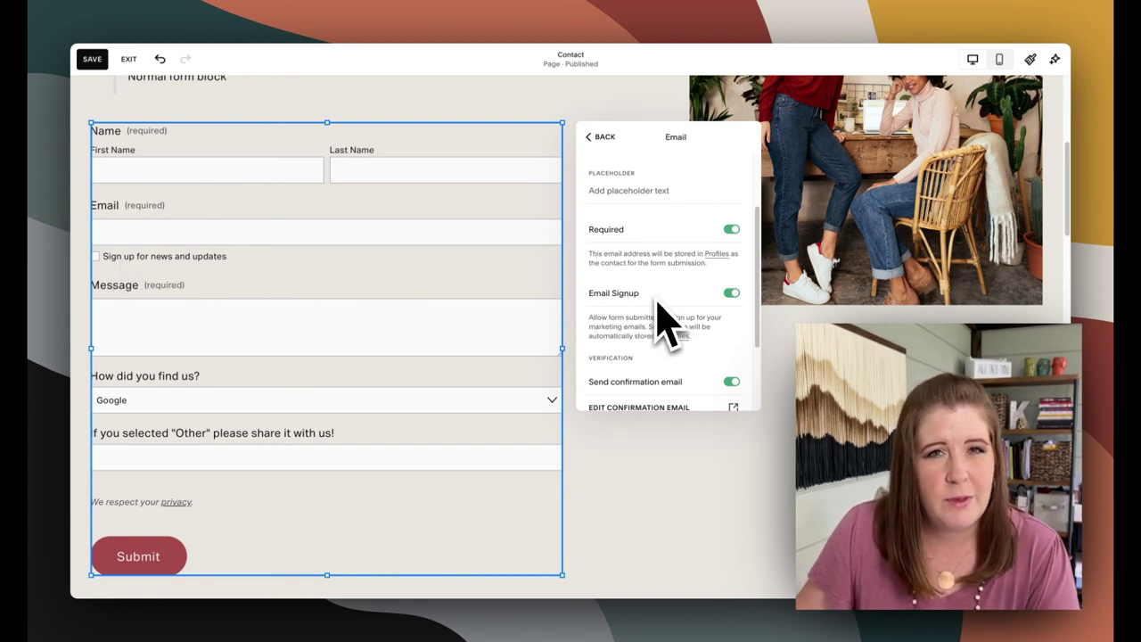
{"action": "scroll", "coordinate": [664, 317], "scroll_direction": "down", "scroll_amount": 2}
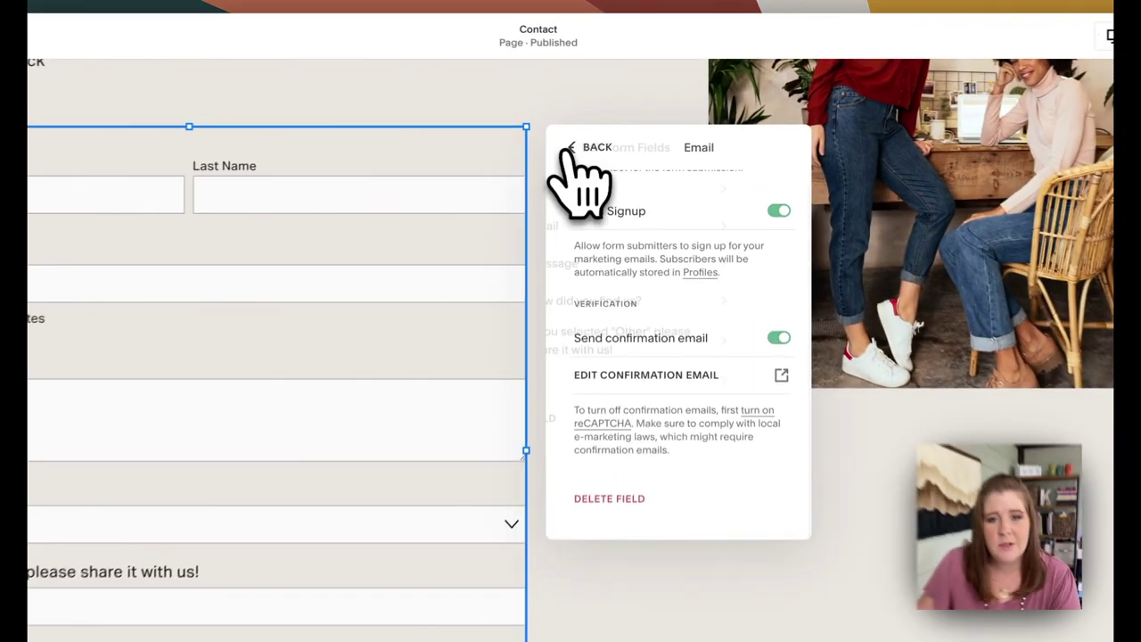
Inspect the divider line field's description HTML, including its italic tag and privacy link
{"action": "left_click", "coordinate": [601, 136]}
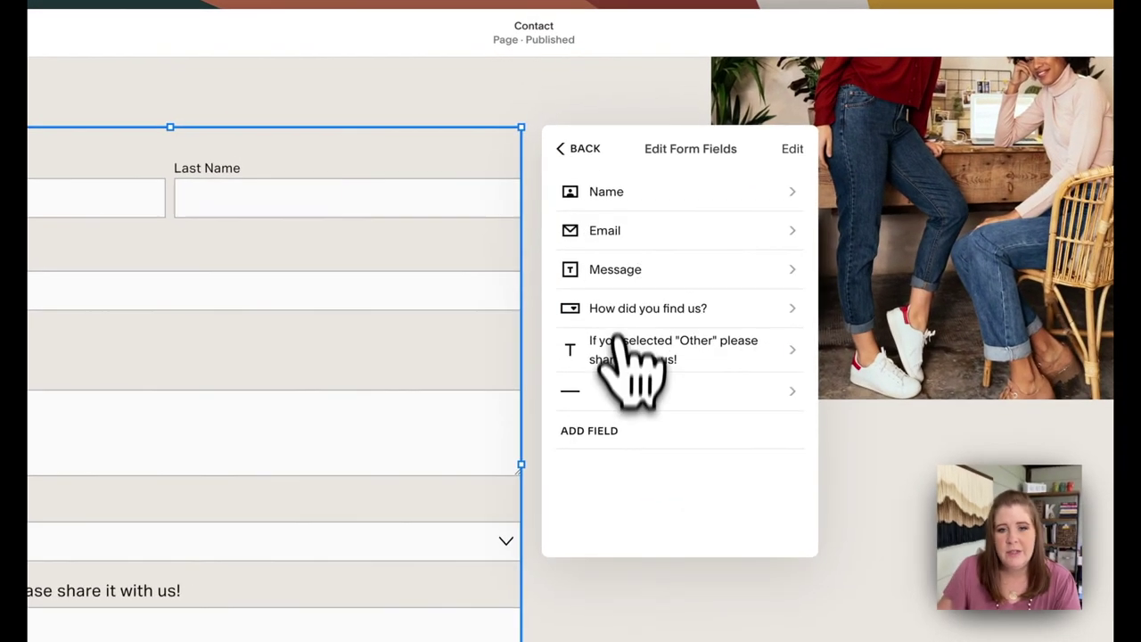
{"action": "left_click", "coordinate": [624, 392]}
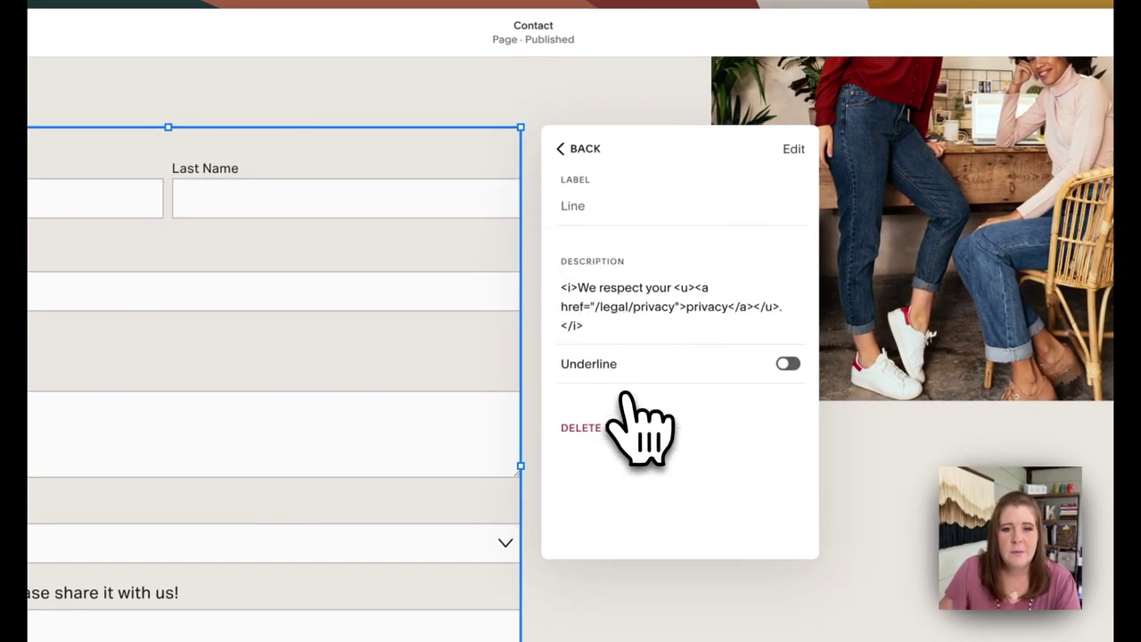
{"action": "left_click", "coordinate": [581, 206]}
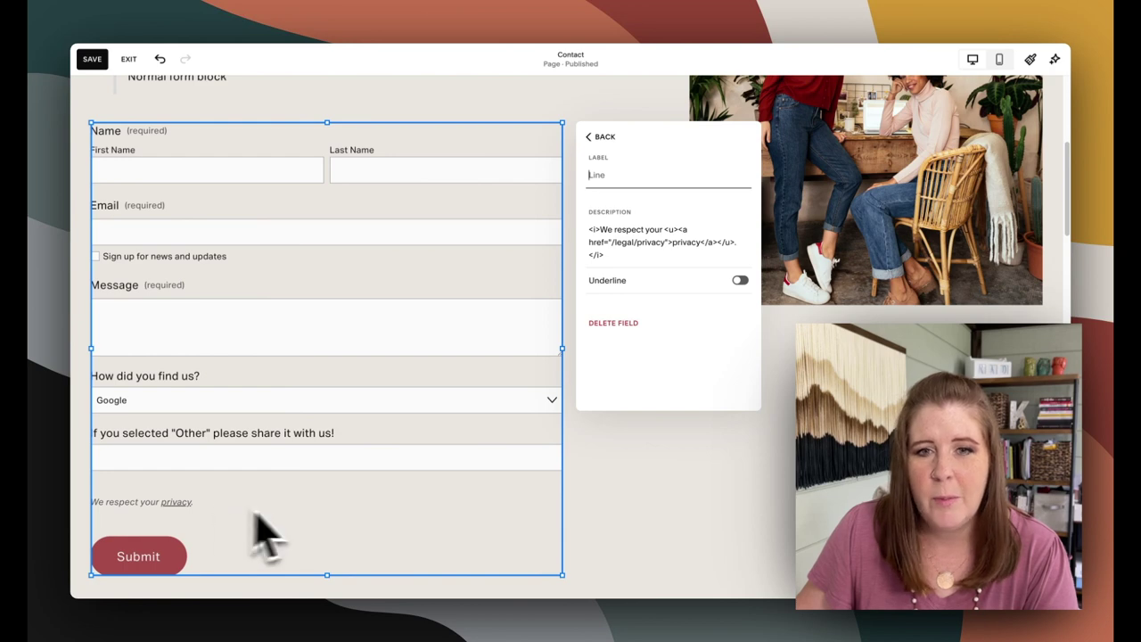
{"action": "triple_click", "coordinate": [604, 260]}
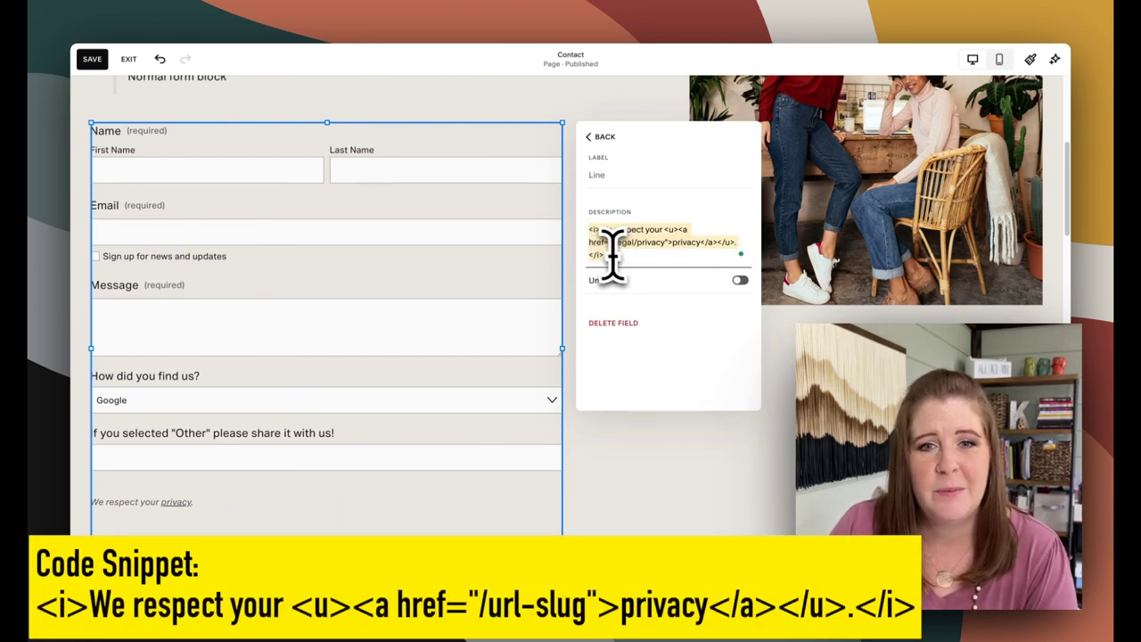
{"action": "left_click", "coordinate": [594, 229]}
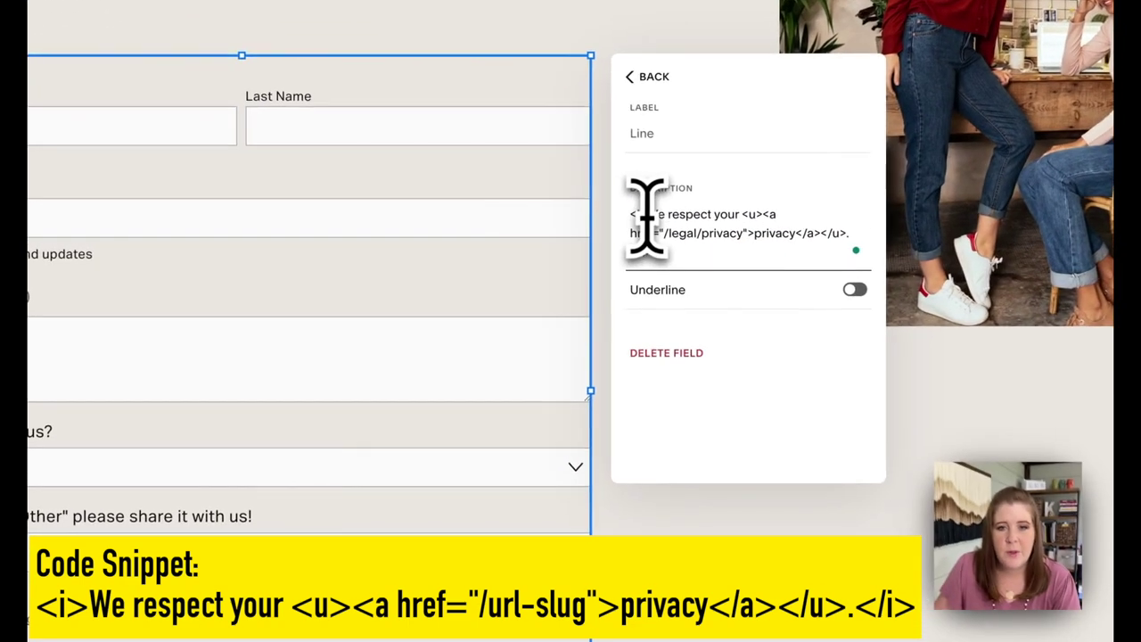
{"action": "left_click_drag", "start_coordinate": [741, 214], "coordinate": [651, 214]}
{"action": "left_click_drag", "start_coordinate": [793, 235], "coordinate": [764, 232]}
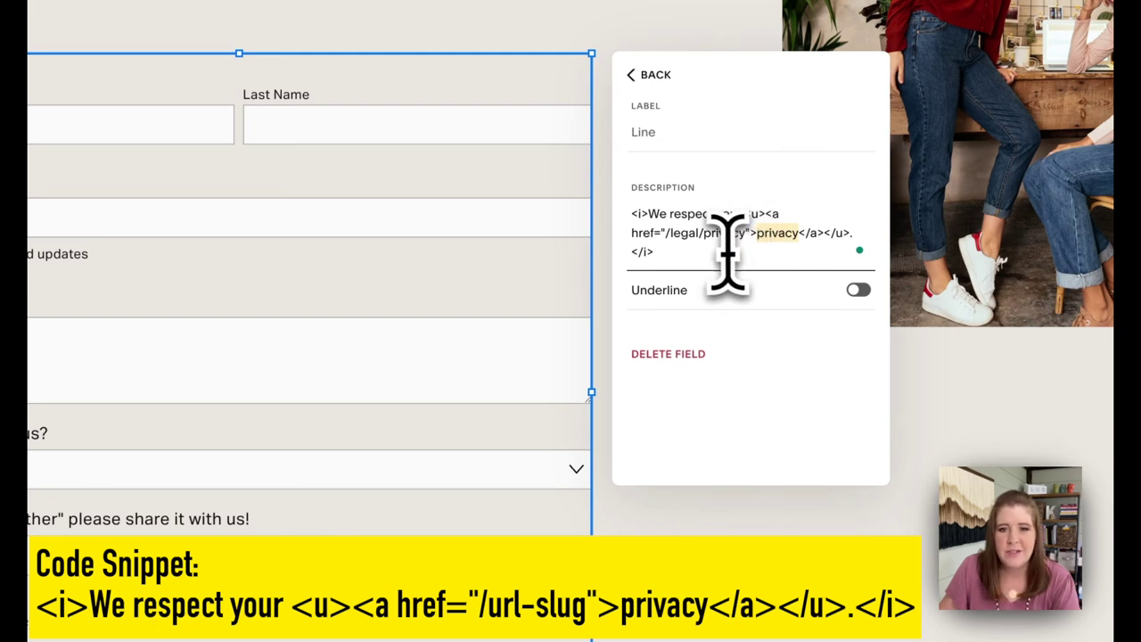
{"action": "left_click_drag", "start_coordinate": [647, 213], "coordinate": [631, 216]}
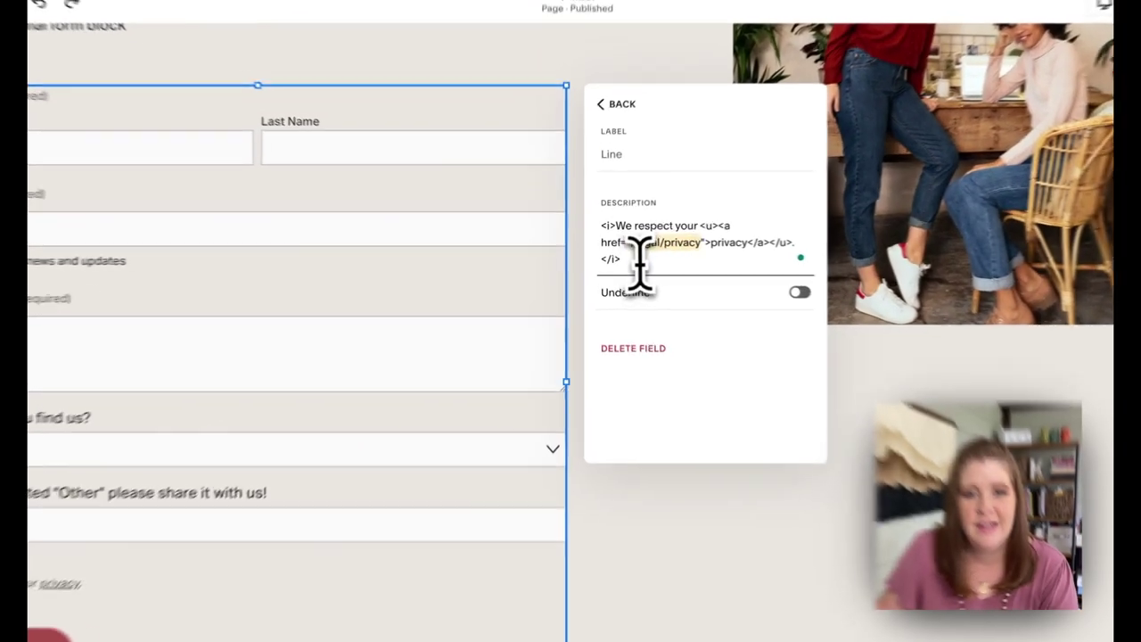
{"action": "left_click", "coordinate": [623, 248]}
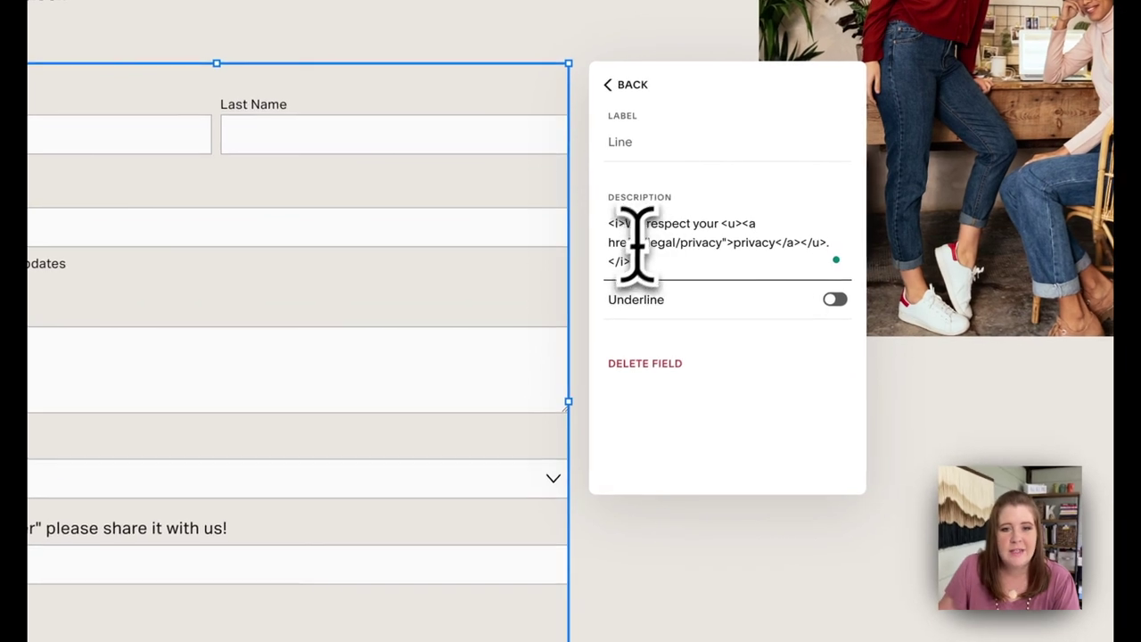
{"action": "key", "text": "ctrl+a"}
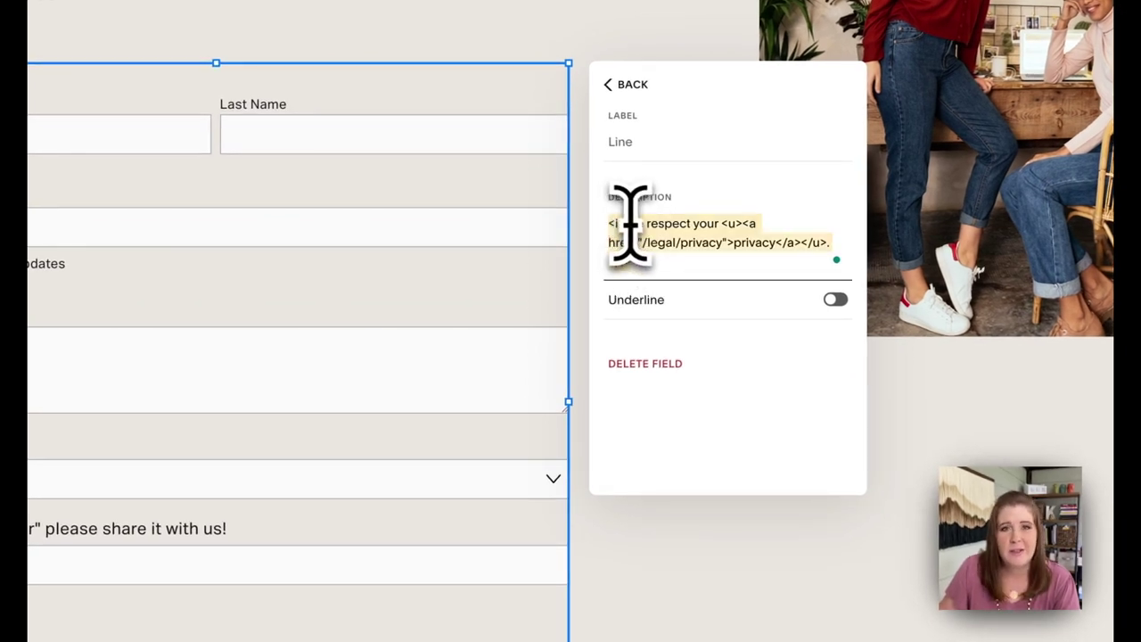
{"action": "left_click", "coordinate": [653, 260]}
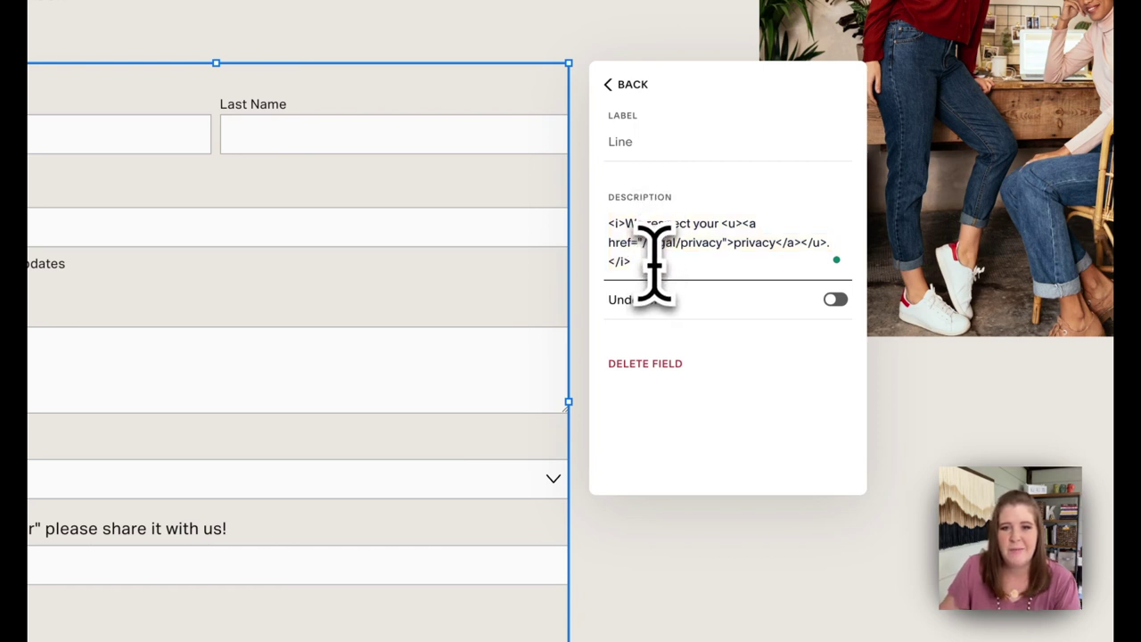
Toggle the line field's Underline on and off, then bring up the list of addable field types
{"action": "left_click", "coordinate": [676, 307]}
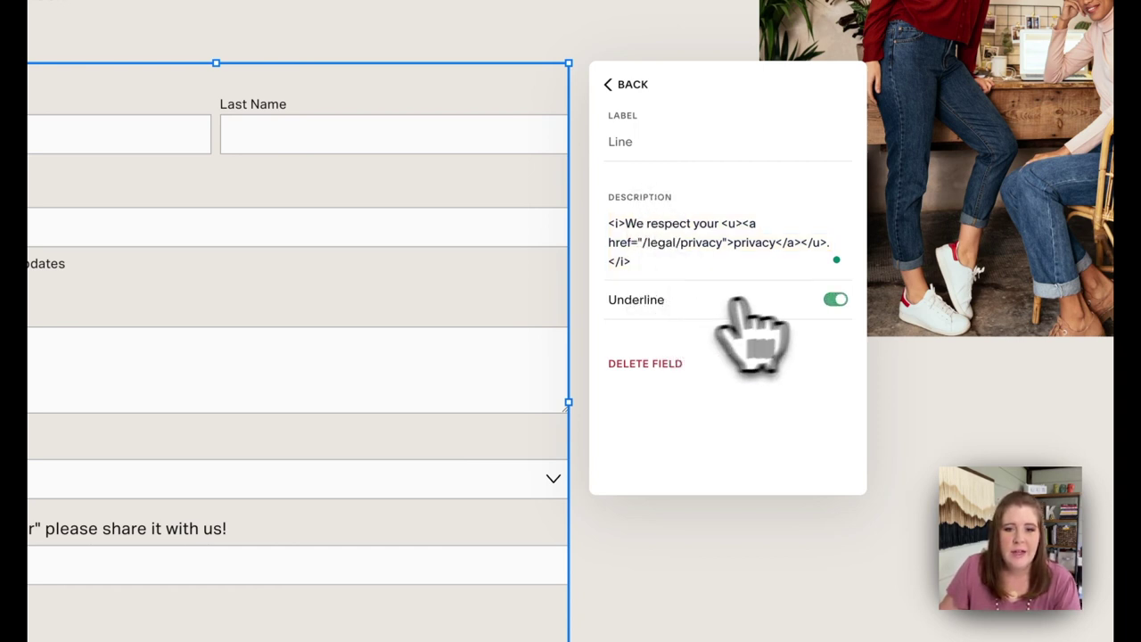
{"action": "left_click", "coordinate": [719, 308]}
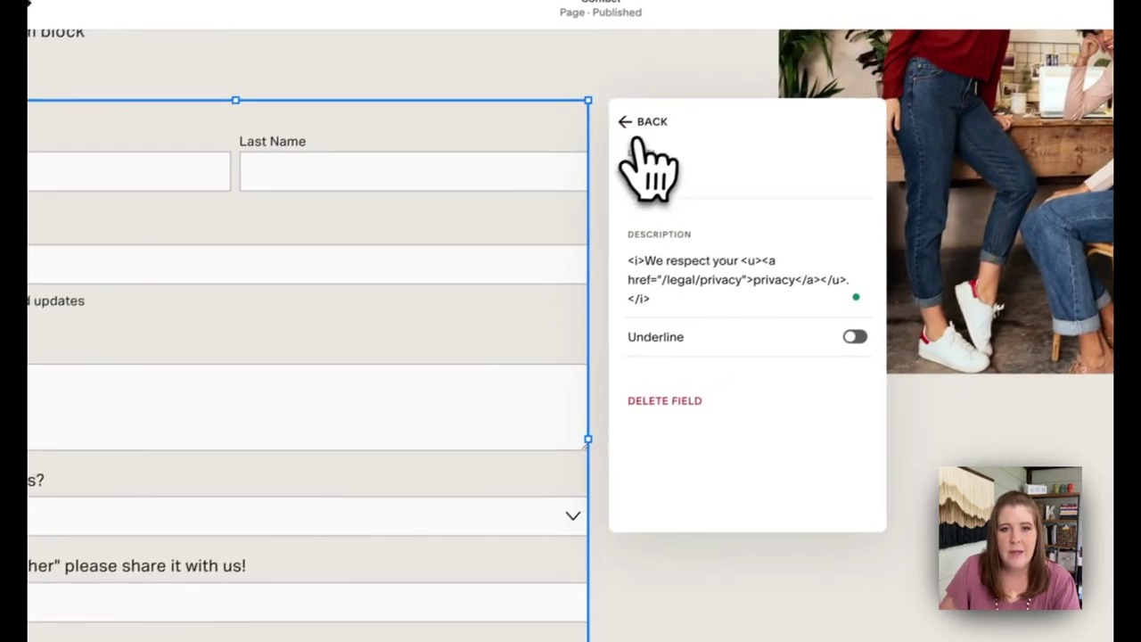
{"action": "left_click", "coordinate": [643, 122]}
{"action": "left_click", "coordinate": [655, 406]}
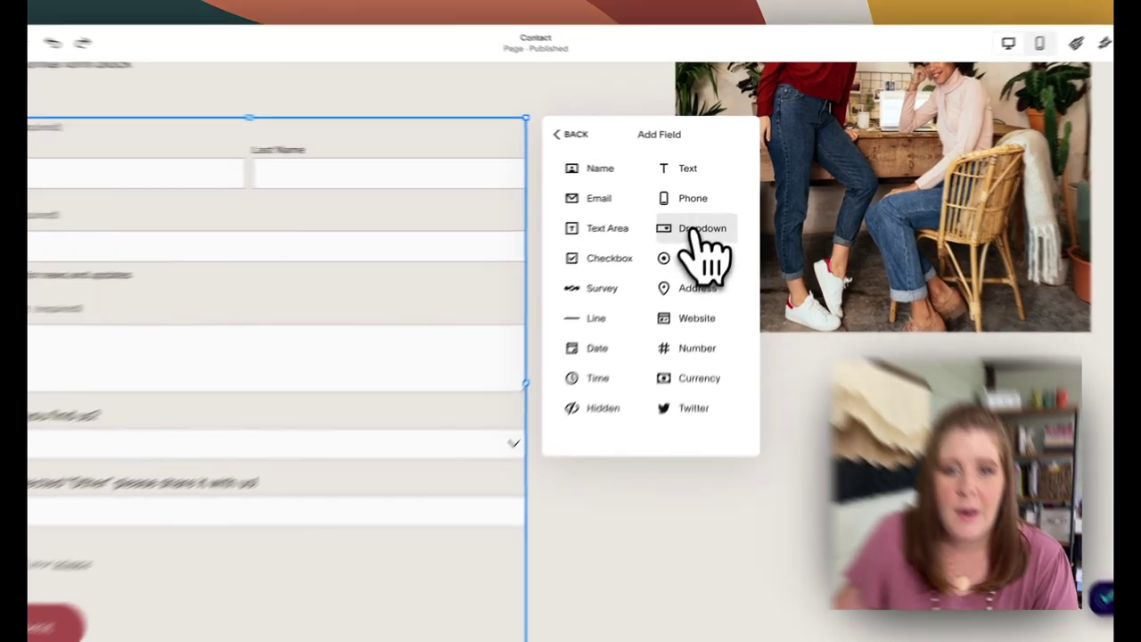
Add a Dropdown field with three extra blank options, moving one blank option above Option 1
{"action": "left_click", "coordinate": [704, 218]}
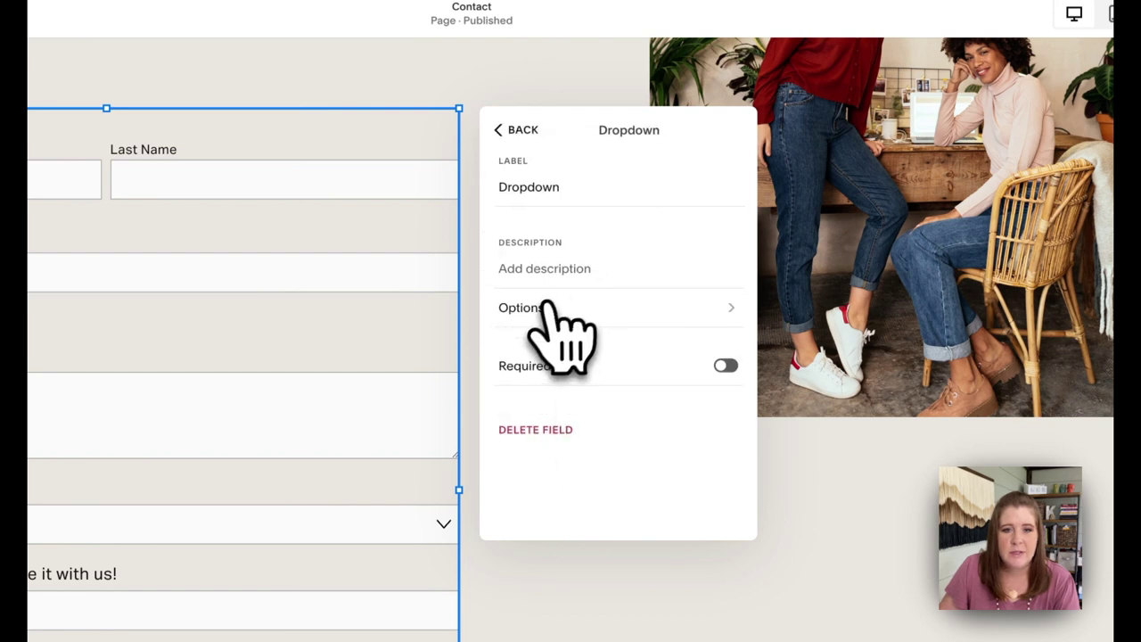
{"action": "left_click", "coordinate": [553, 309]}
{"action": "left_click", "coordinate": [515, 252]}
{"action": "left_click", "coordinate": [513, 291]}
{"action": "left_click", "coordinate": [524, 329]}
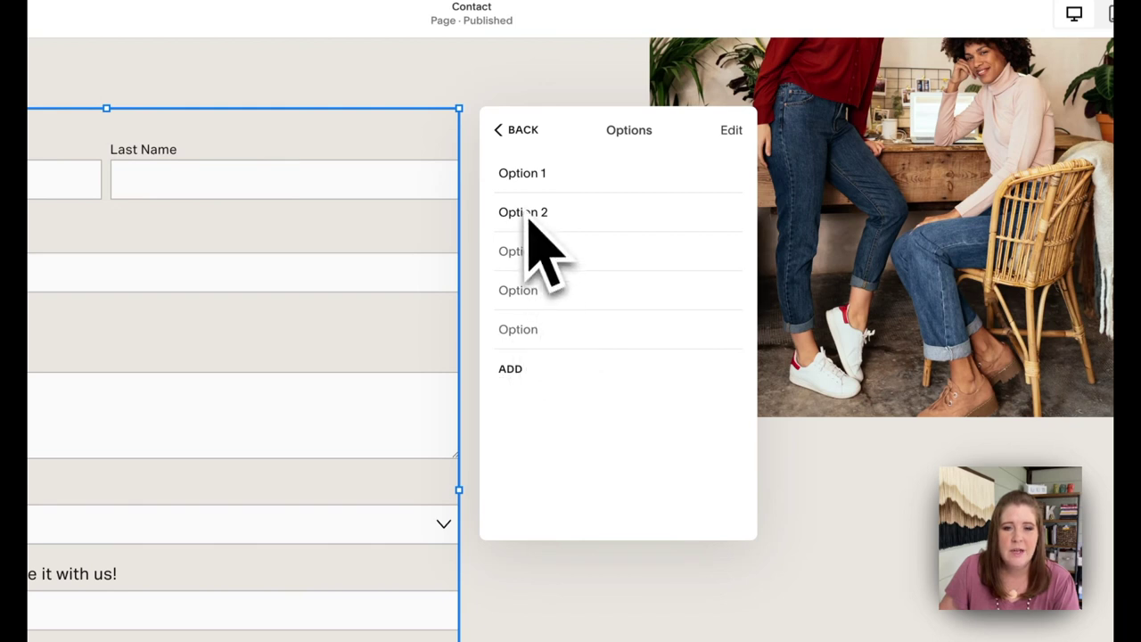
{"action": "left_click", "coordinate": [731, 131]}
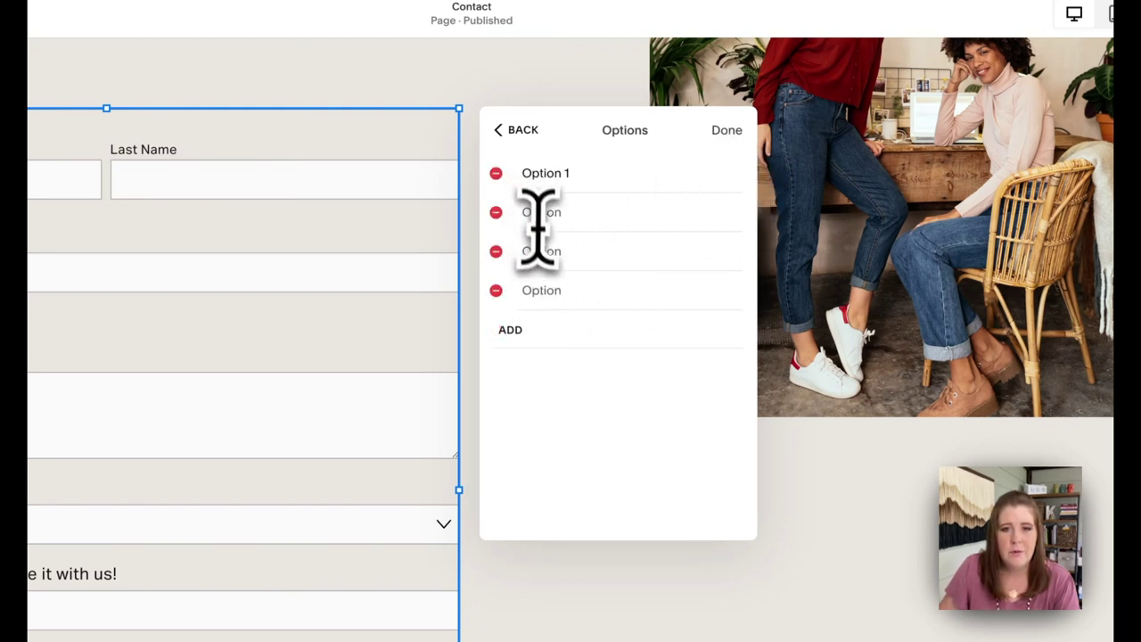
{"action": "left_click_drag", "start_coordinate": [544, 254], "coordinate": [573, 178]}
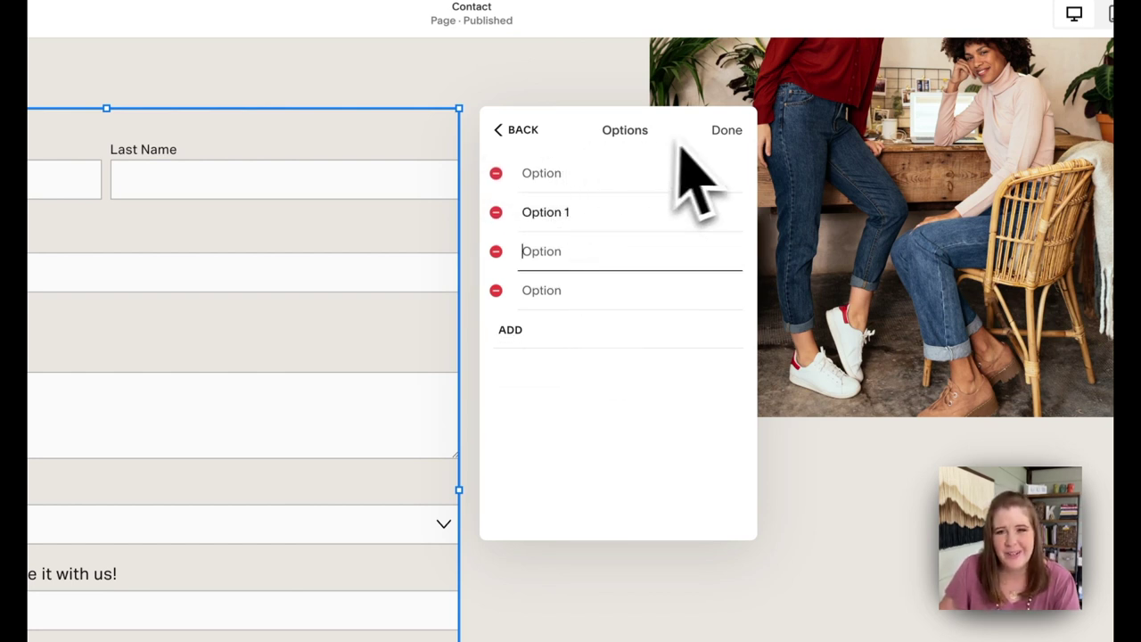
{"action": "left_click", "coordinate": [724, 131]}
{"action": "left_click", "coordinate": [519, 130]}
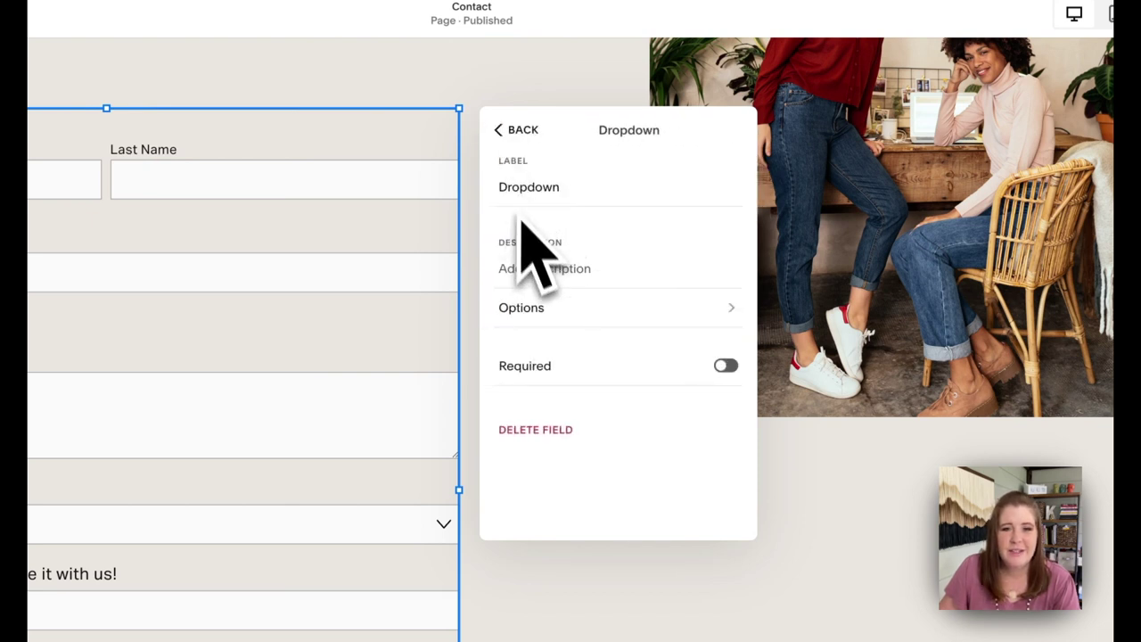
{"action": "left_click", "coordinate": [518, 138]}
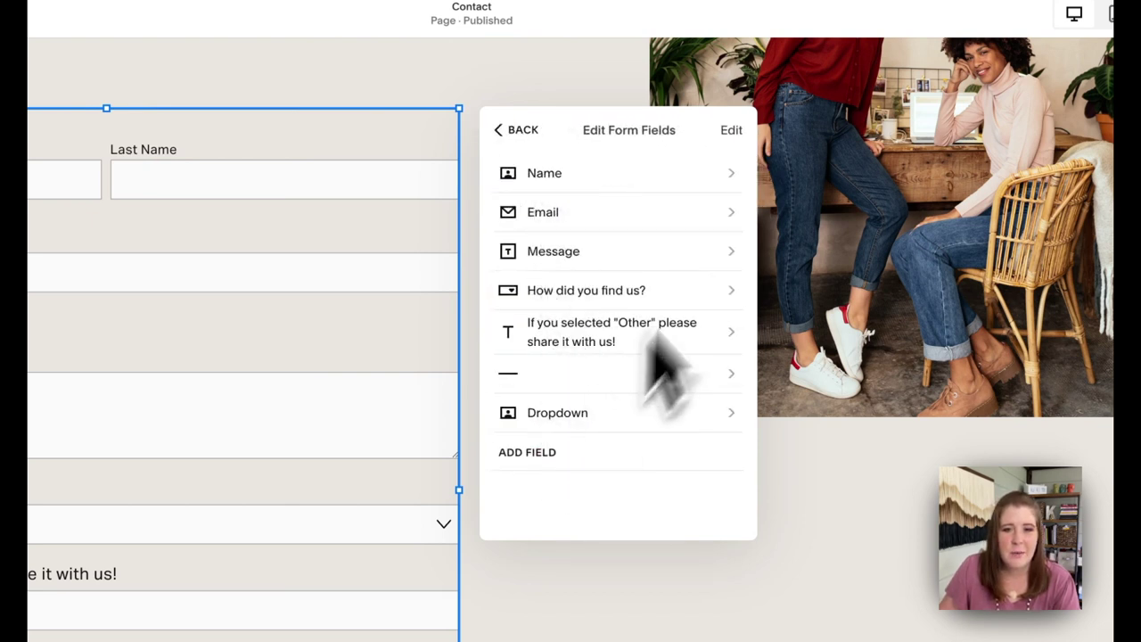
Delete the Dropdown row, leaving the Name field and the divider line in their original positions
{"action": "left_click", "coordinate": [731, 132]}
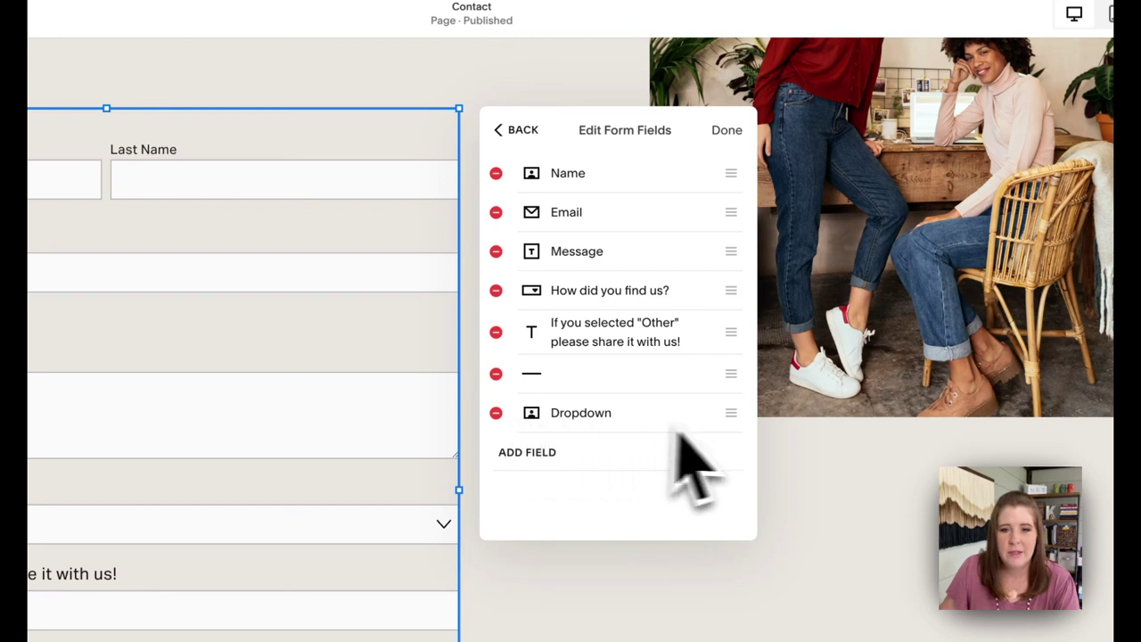
{"action": "left_click", "coordinate": [495, 413]}
{"action": "left_click", "coordinate": [723, 135]}
{"action": "left_click", "coordinate": [717, 142]}
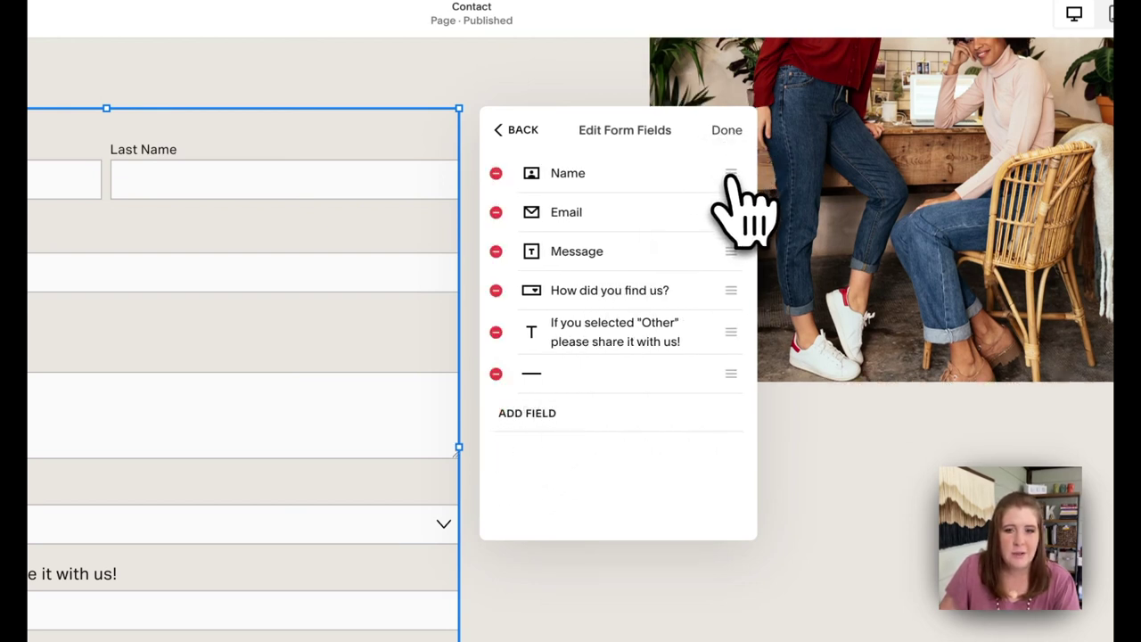
{"action": "left_click_drag", "start_coordinate": [739, 173], "coordinate": [717, 185]}
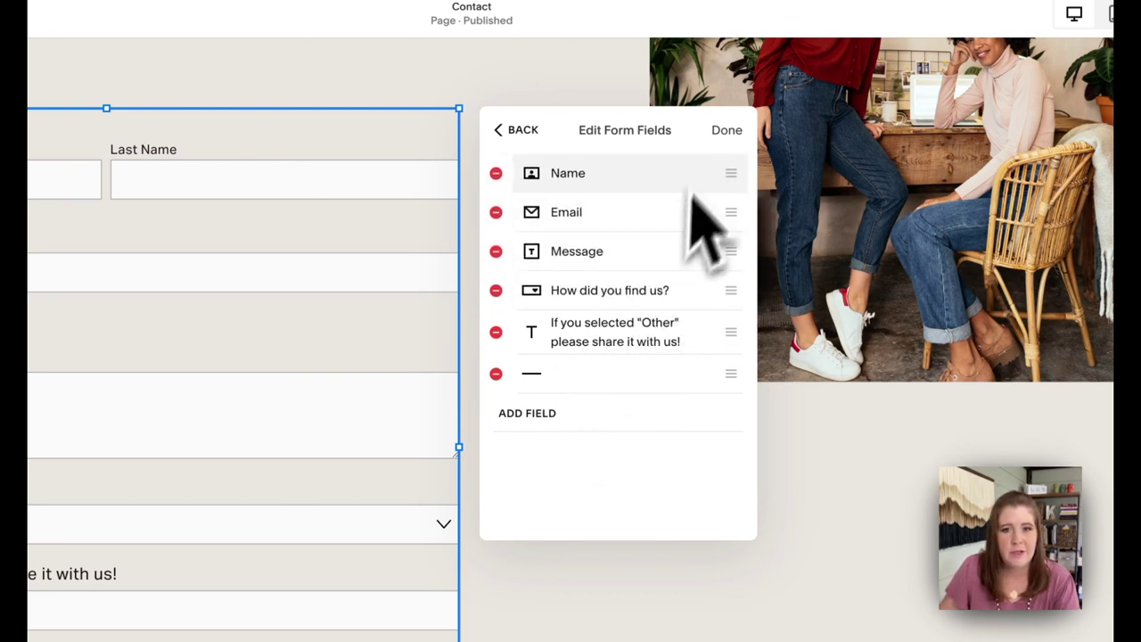
{"action": "left_click_drag", "start_coordinate": [721, 378], "coordinate": [732, 382]}
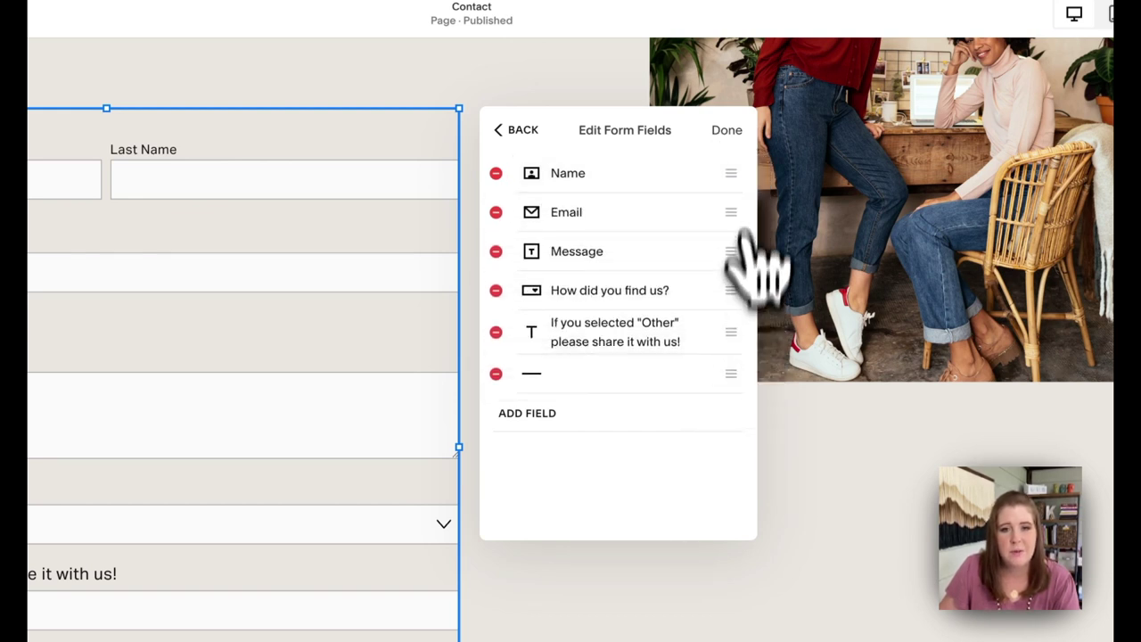
{"action": "left_click", "coordinate": [726, 131]}
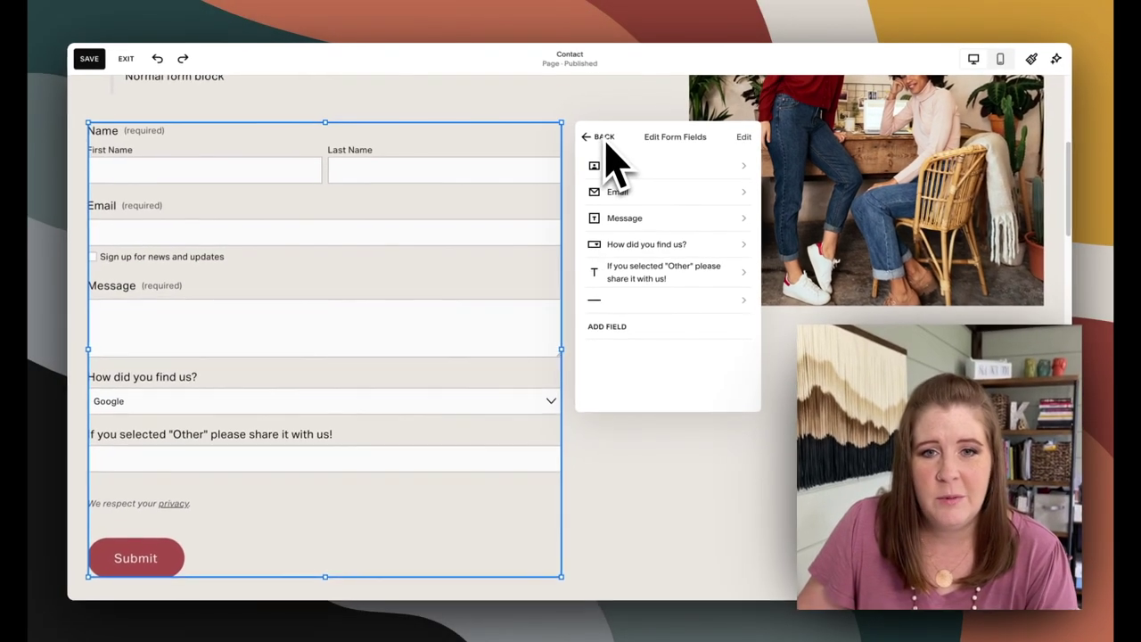
Review the fields, retype the 'Thank you!' message ending in Post-Submit, then choose Redirect after submission
{"action": "left_click", "coordinate": [600, 137]}
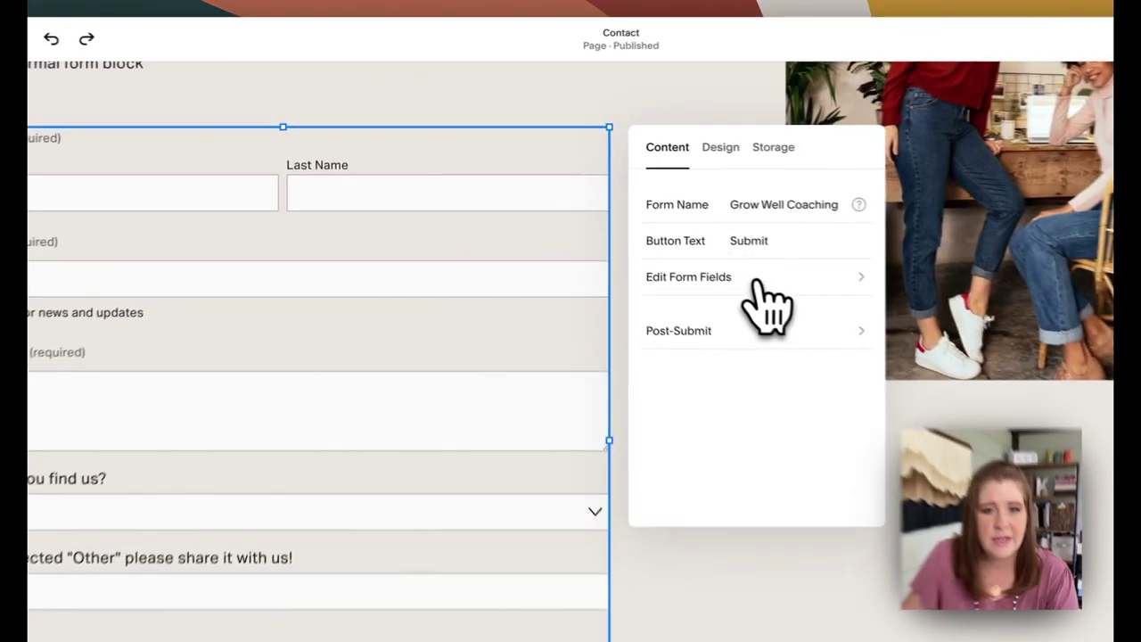
{"action": "left_click", "coordinate": [757, 284]}
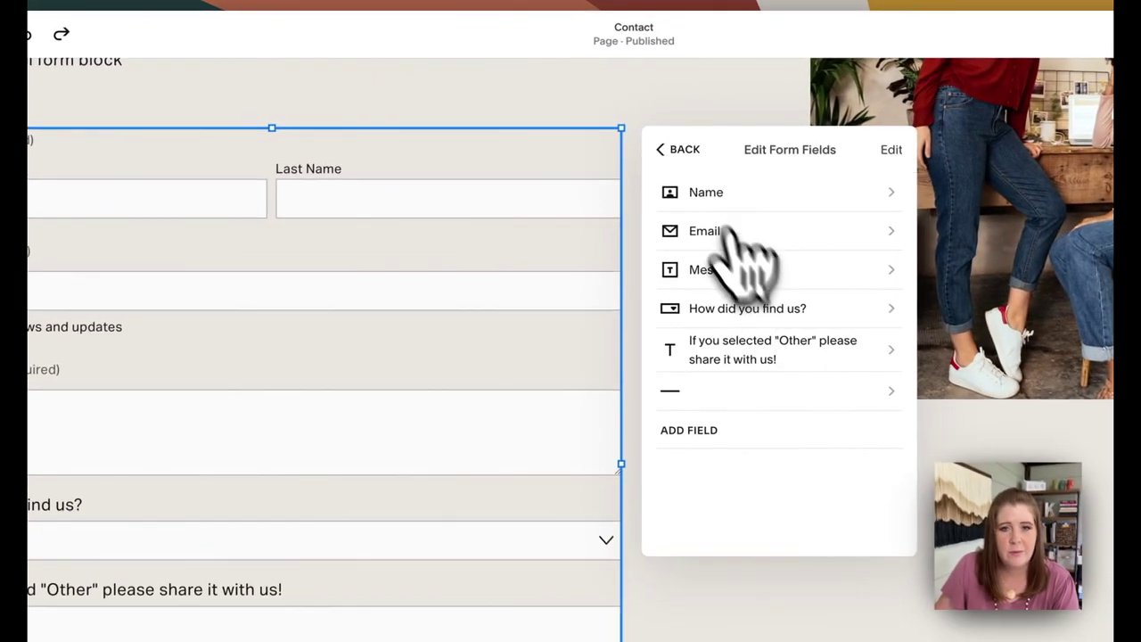
{"action": "left_click", "coordinate": [665, 150]}
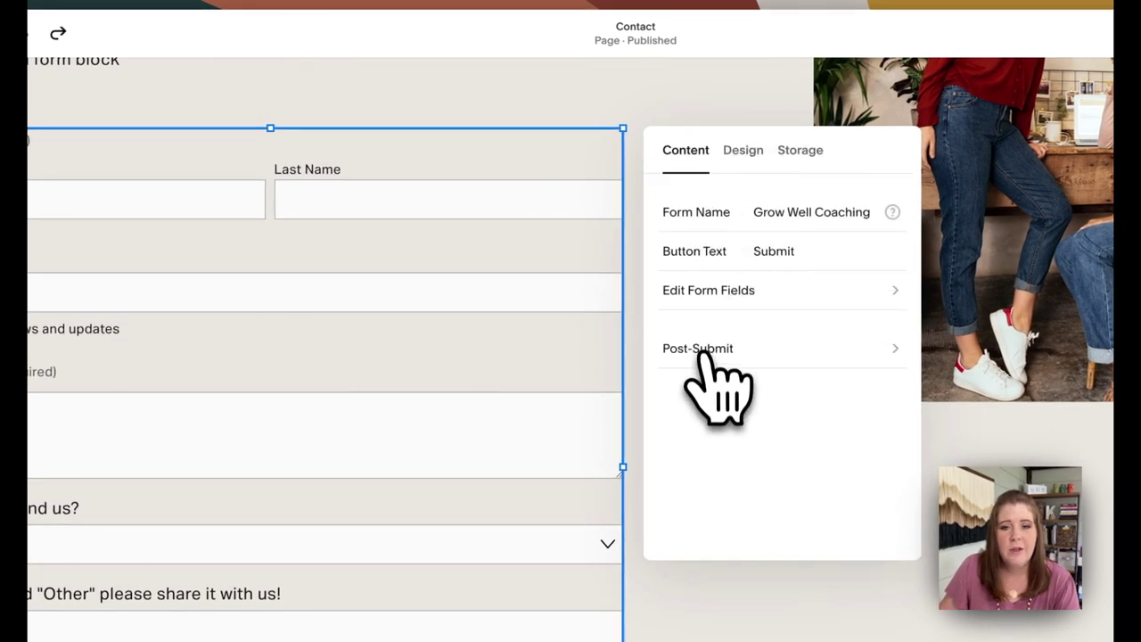
{"action": "left_click", "coordinate": [704, 352]}
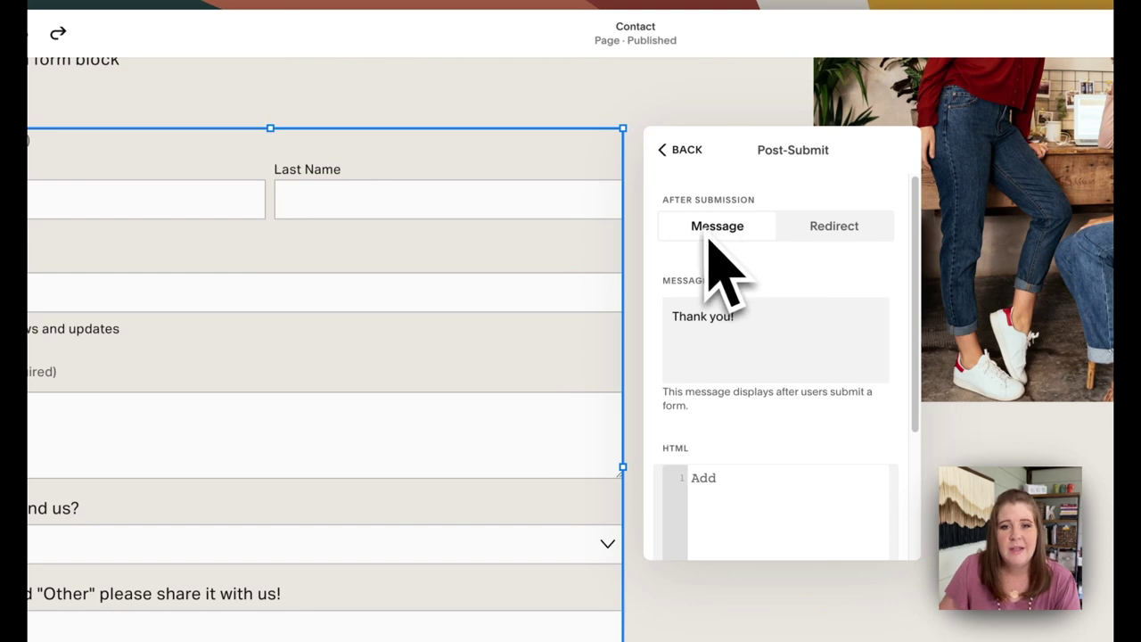
{"action": "left_click_drag", "start_coordinate": [754, 326], "coordinate": [665, 319]}
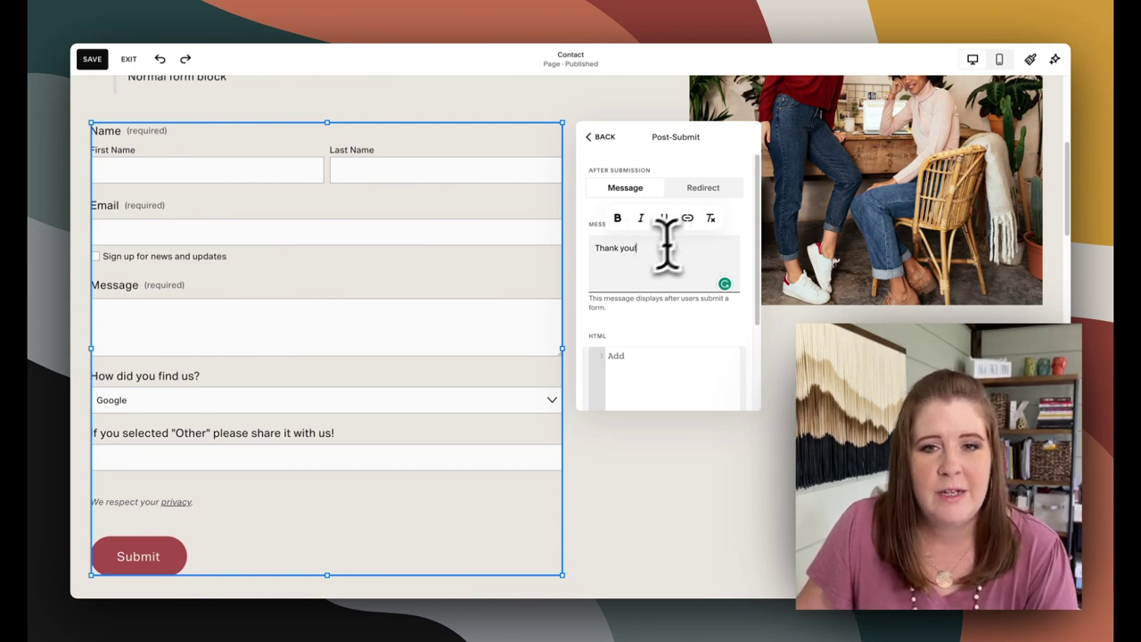
{"action": "type", "text": "!"}
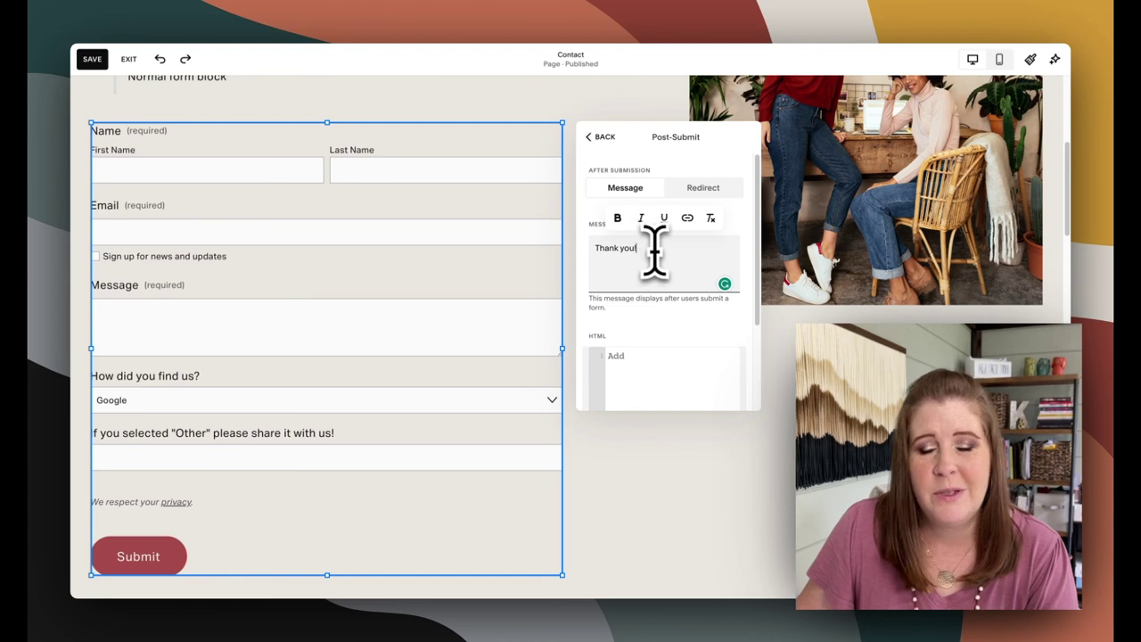
{"action": "left_click", "coordinate": [703, 187]}
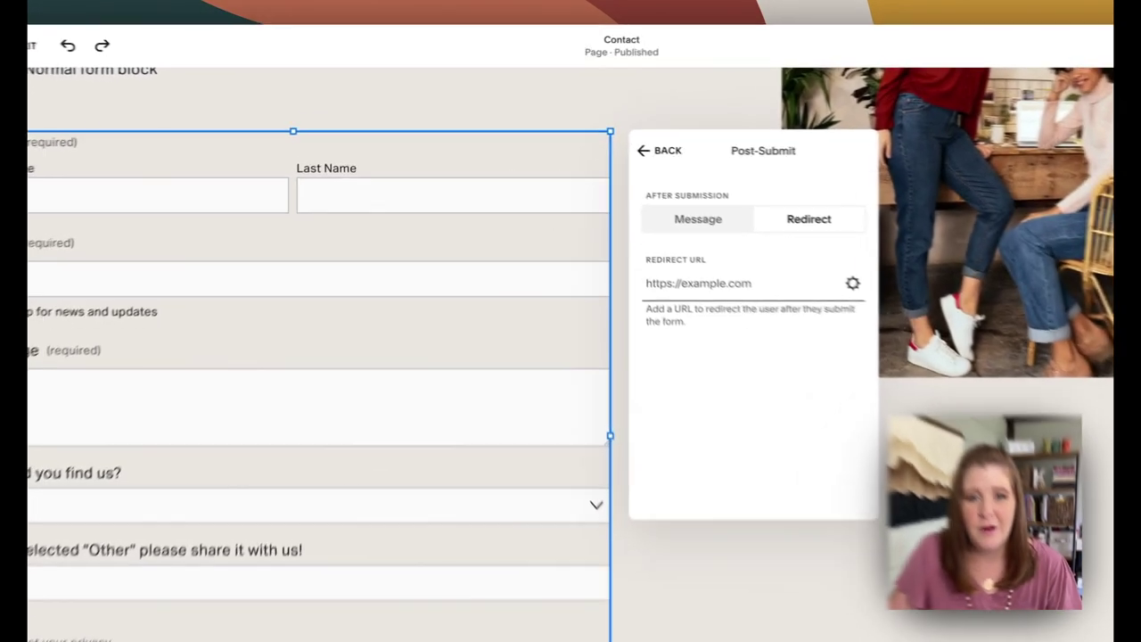
Leave Post-Submit, recheck it once, and return to the form's main Content panel
{"action": "left_click", "coordinate": [599, 137]}
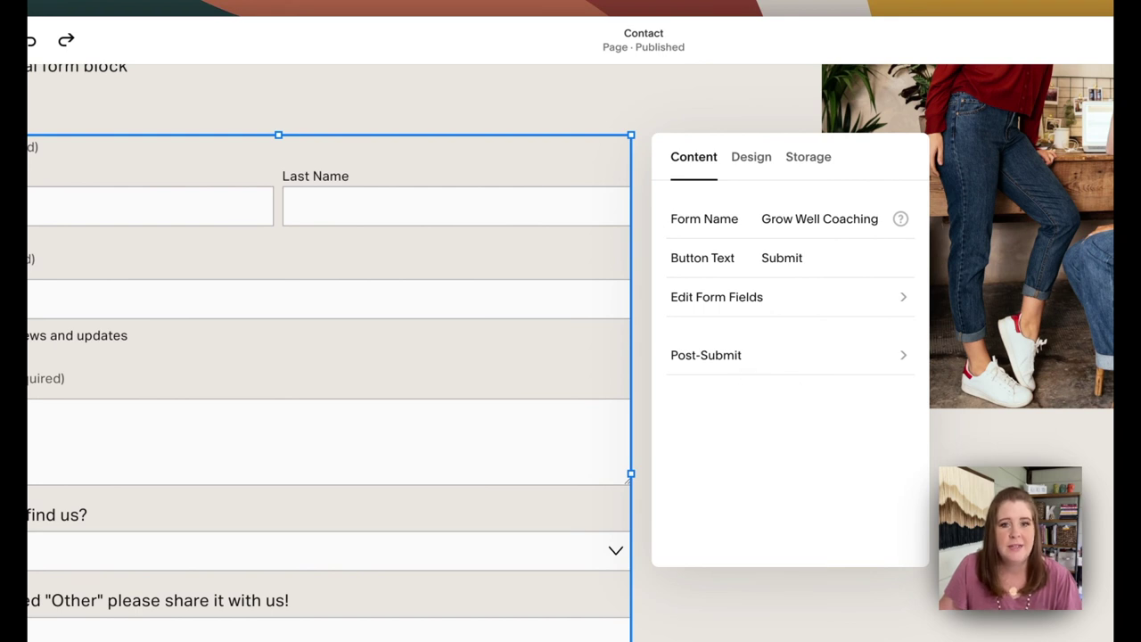
{"action": "left_click", "coordinate": [762, 361]}
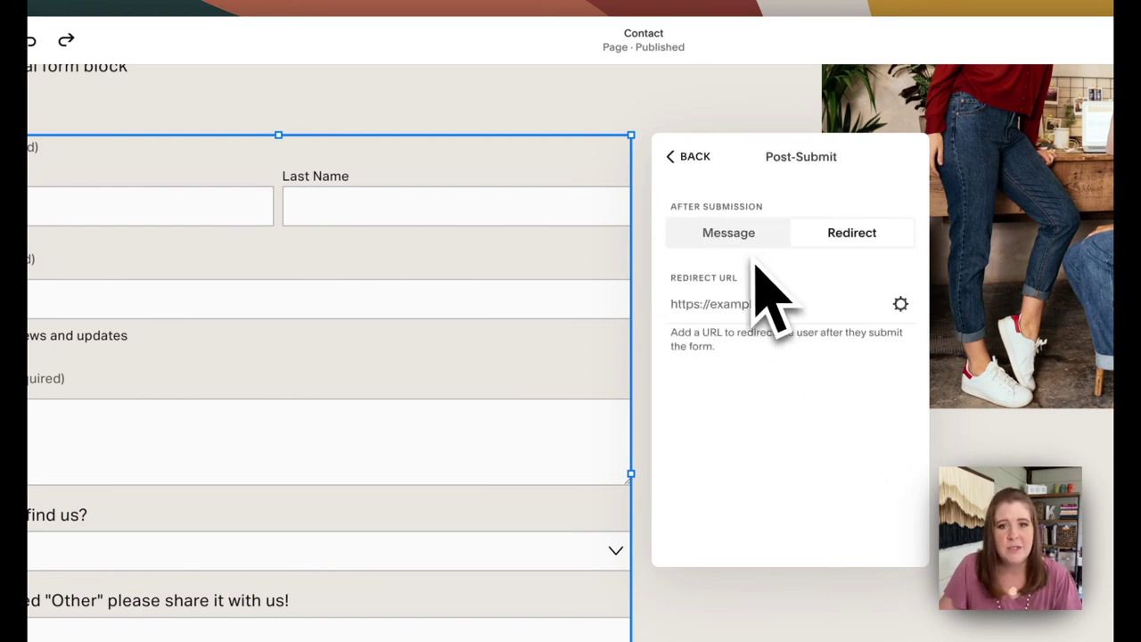
{"action": "key", "text": "Escape"}
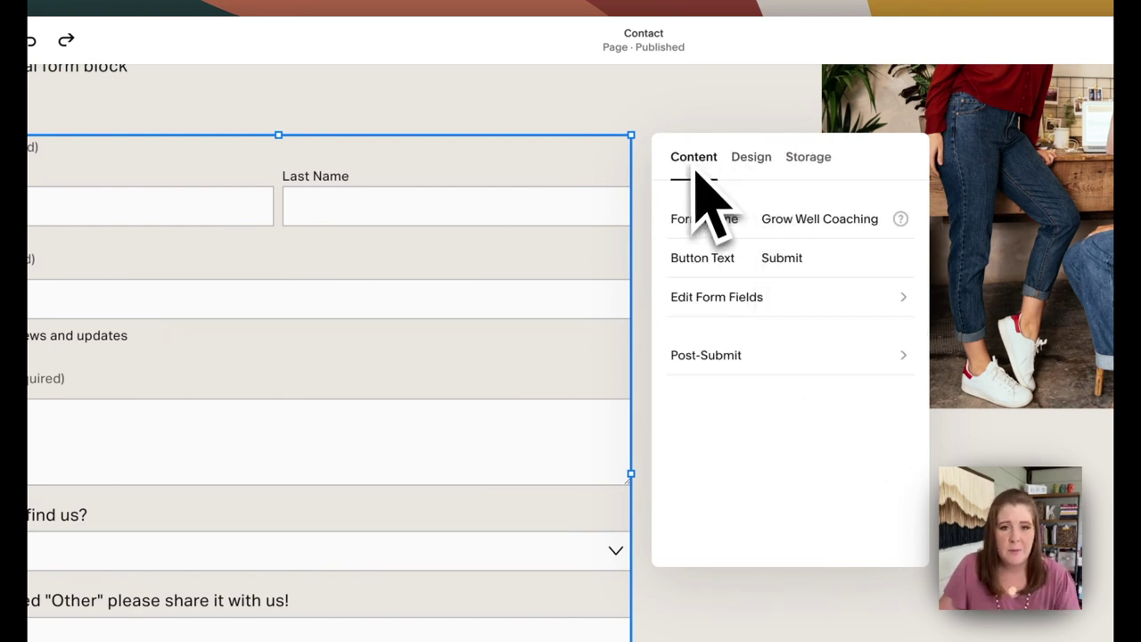
Turn Lightbox on with a left-aligned 'Contact us' opening button and no background
{"action": "left_click", "coordinate": [754, 160]}
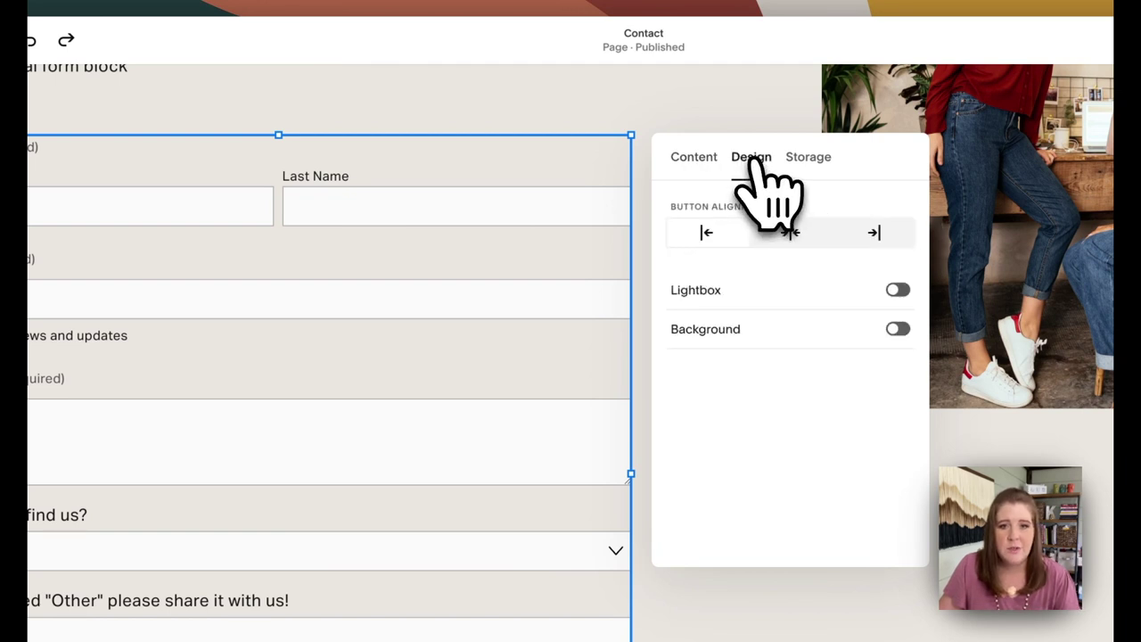
{"action": "left_click", "coordinate": [754, 293]}
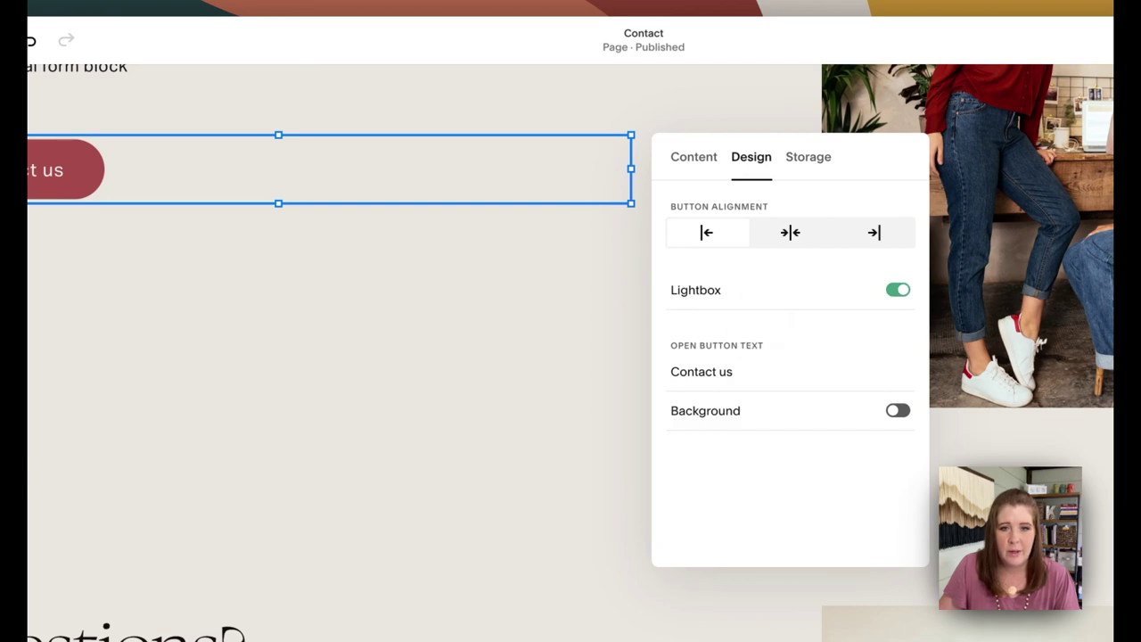
{"action": "left_click_drag", "start_coordinate": [748, 377], "coordinate": [611, 395]}
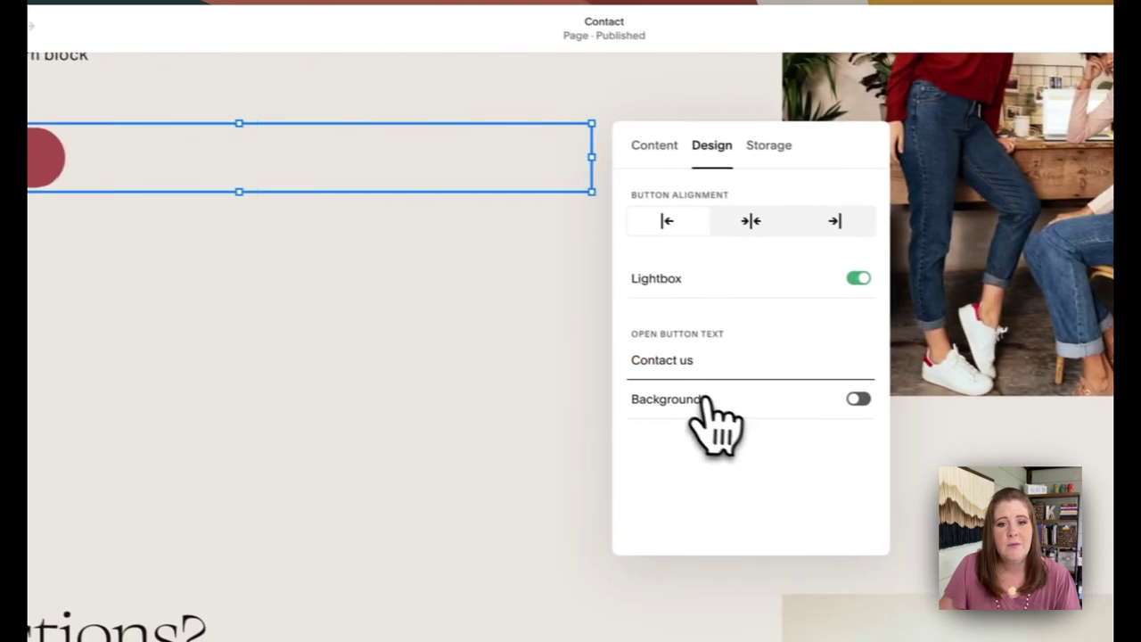
{"action": "left_click", "coordinate": [945, 438]}
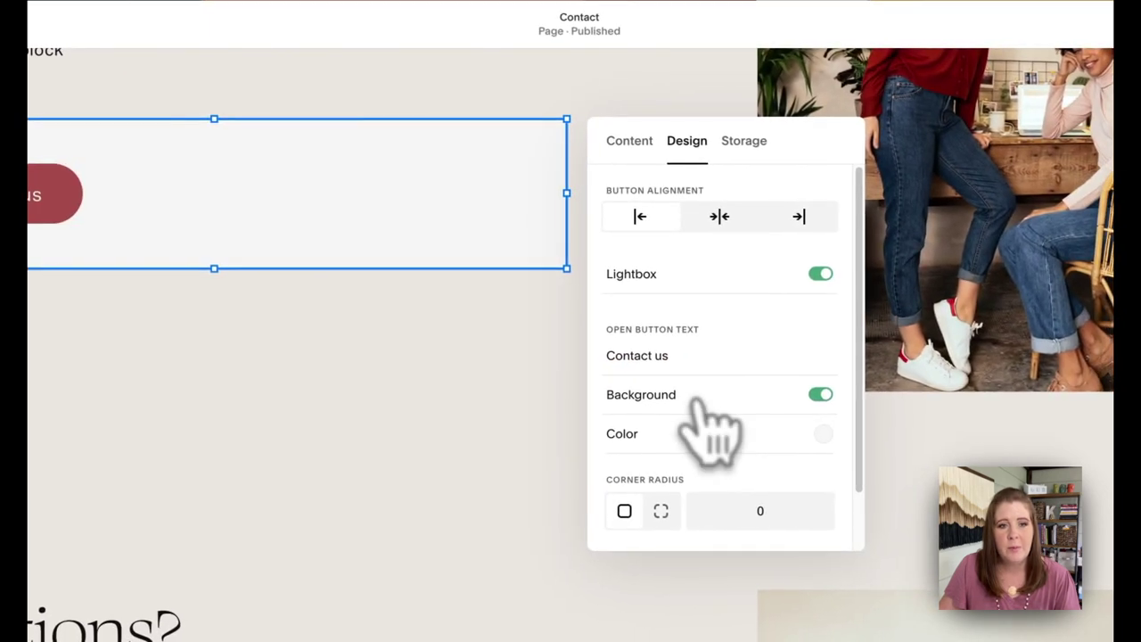
{"action": "left_click", "coordinate": [697, 401]}
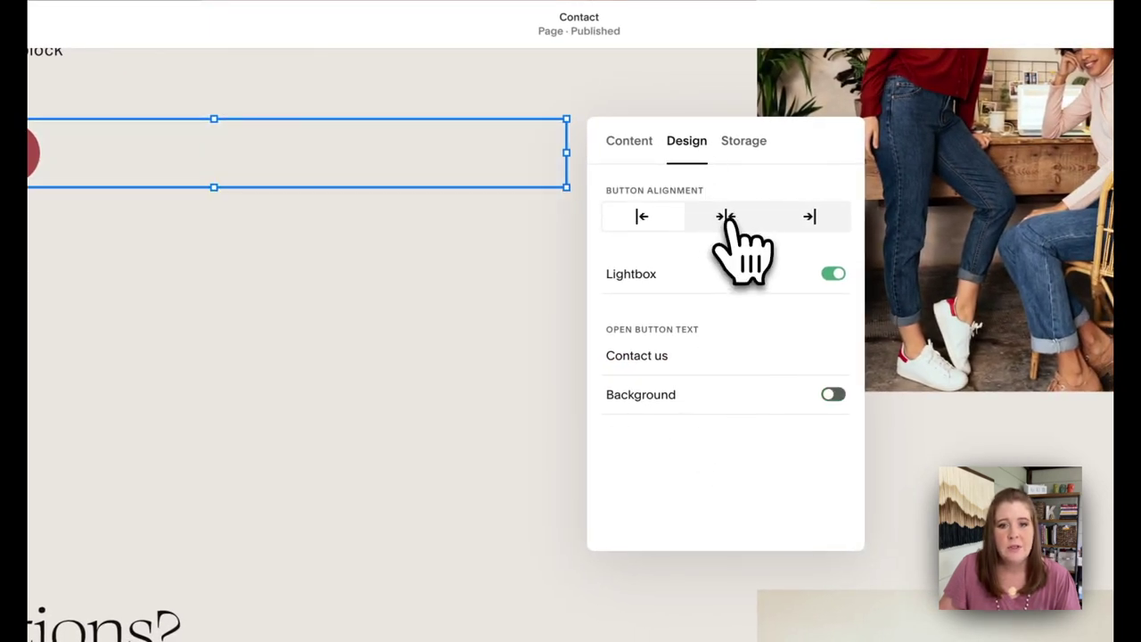
{"action": "left_click", "coordinate": [726, 217]}
{"action": "left_click", "coordinate": [809, 217]}
{"action": "left_click", "coordinate": [643, 217]}
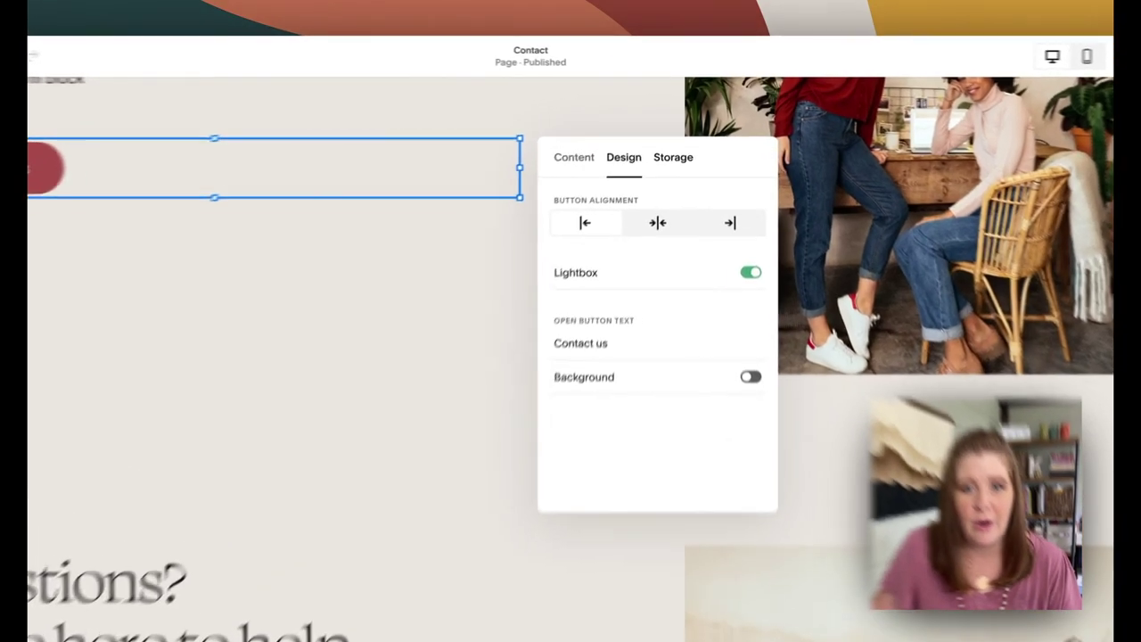
In Storage, check the Email Notification row, then show the Google Drive, Zapier and MailChimp options
{"action": "left_click", "coordinate": [680, 138]}
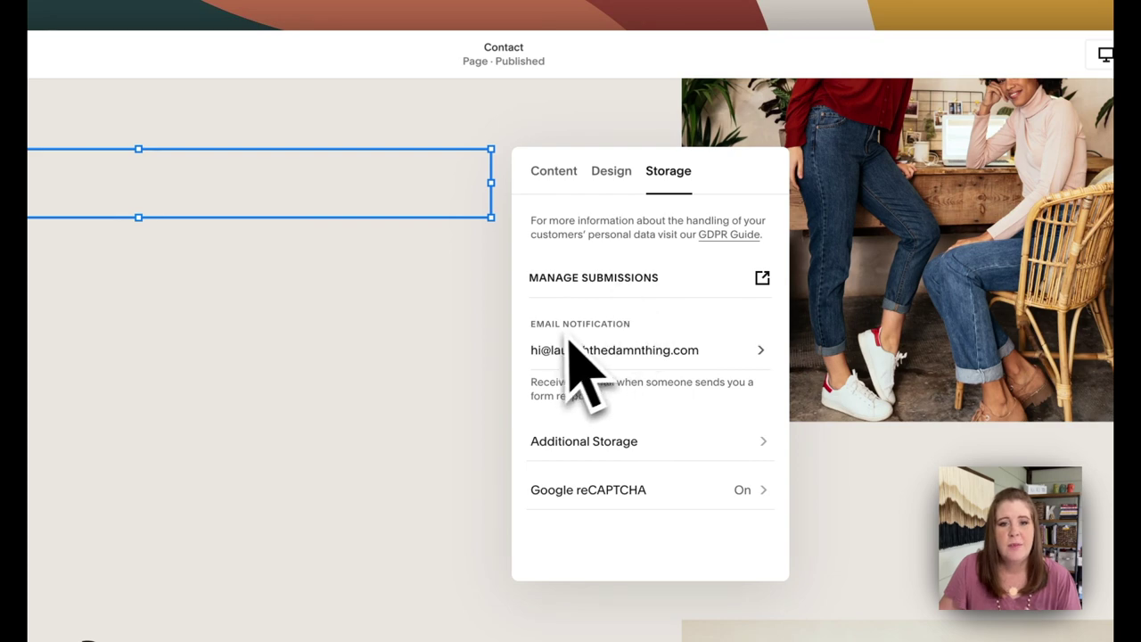
{"action": "left_click", "coordinate": [703, 351]}
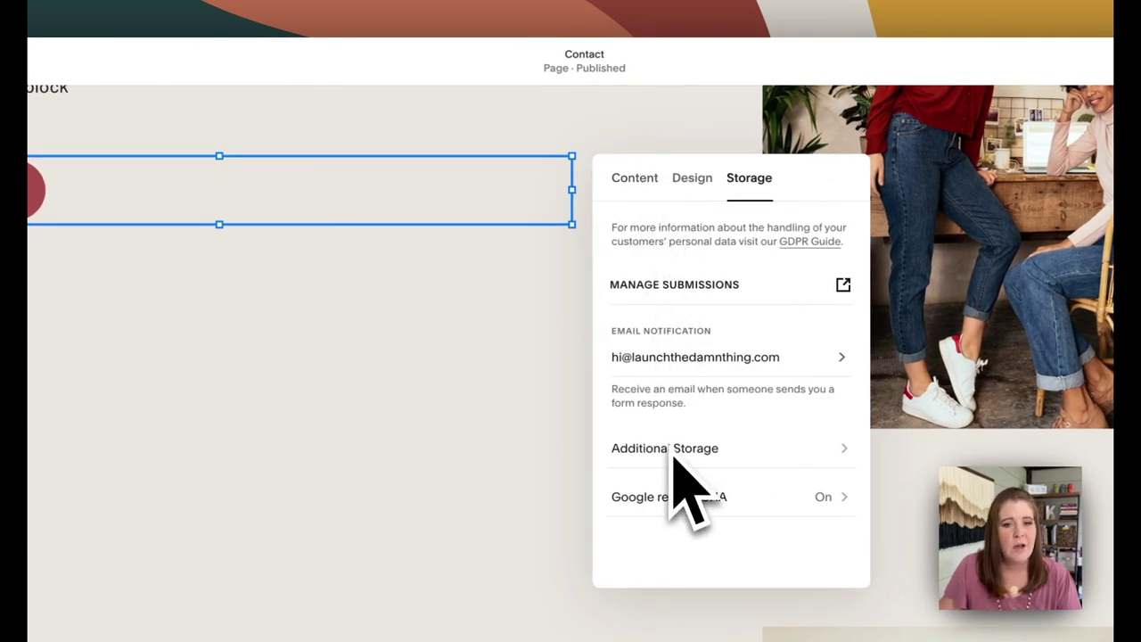
{"action": "left_click", "coordinate": [656, 455]}
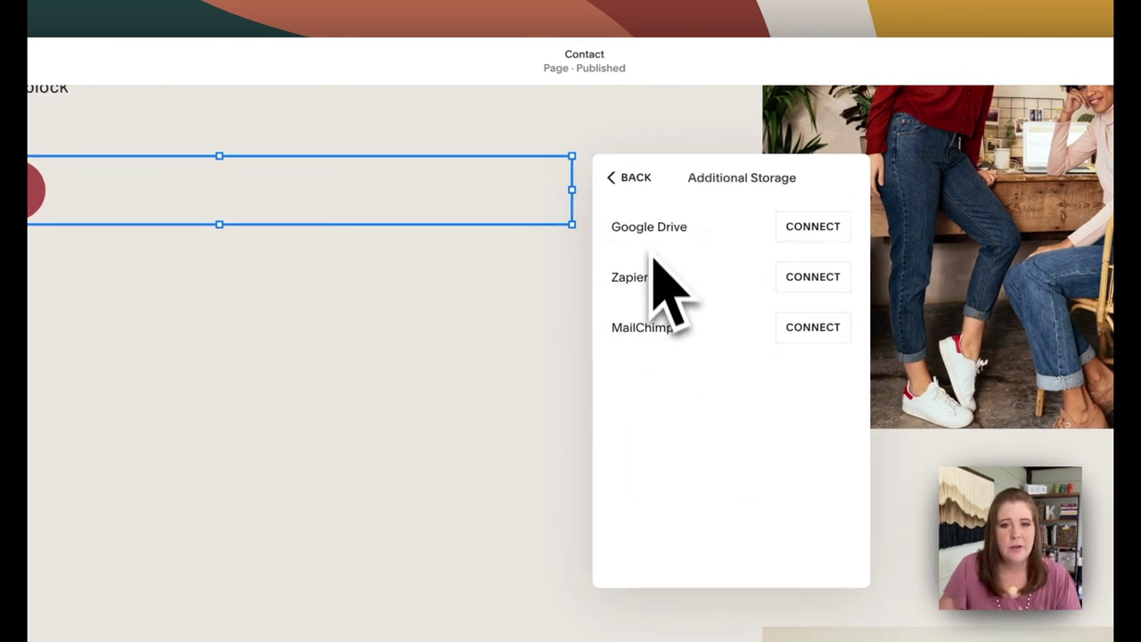
Connect Google Drive storage with the chosen Google account and allow Squarespace access
{"action": "left_click", "coordinate": [811, 230]}
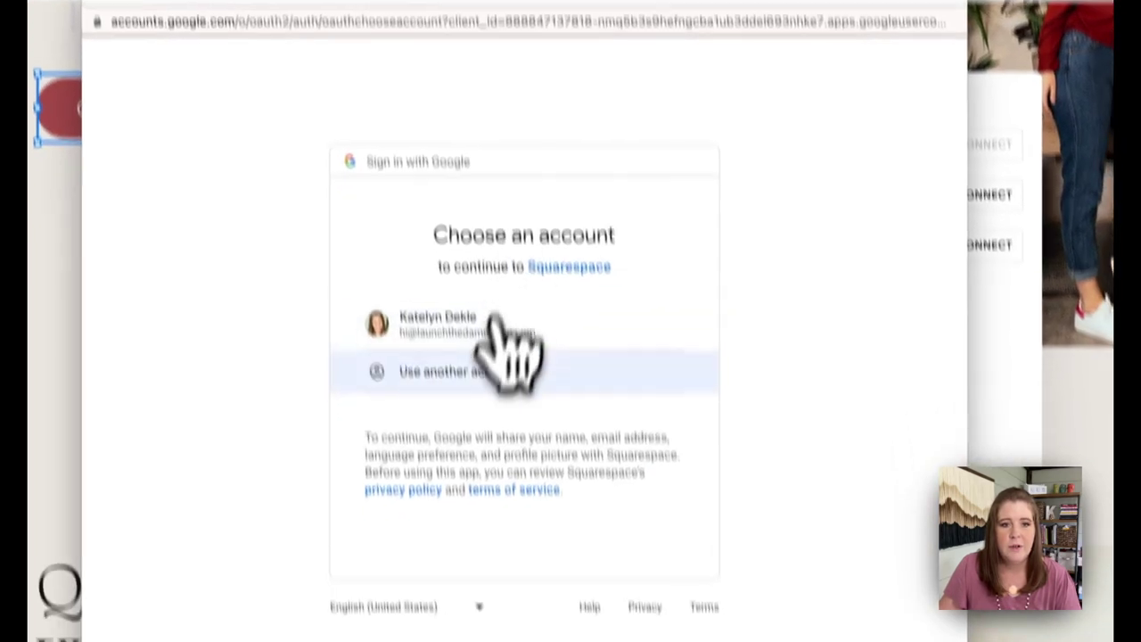
{"action": "left_click", "coordinate": [454, 240]}
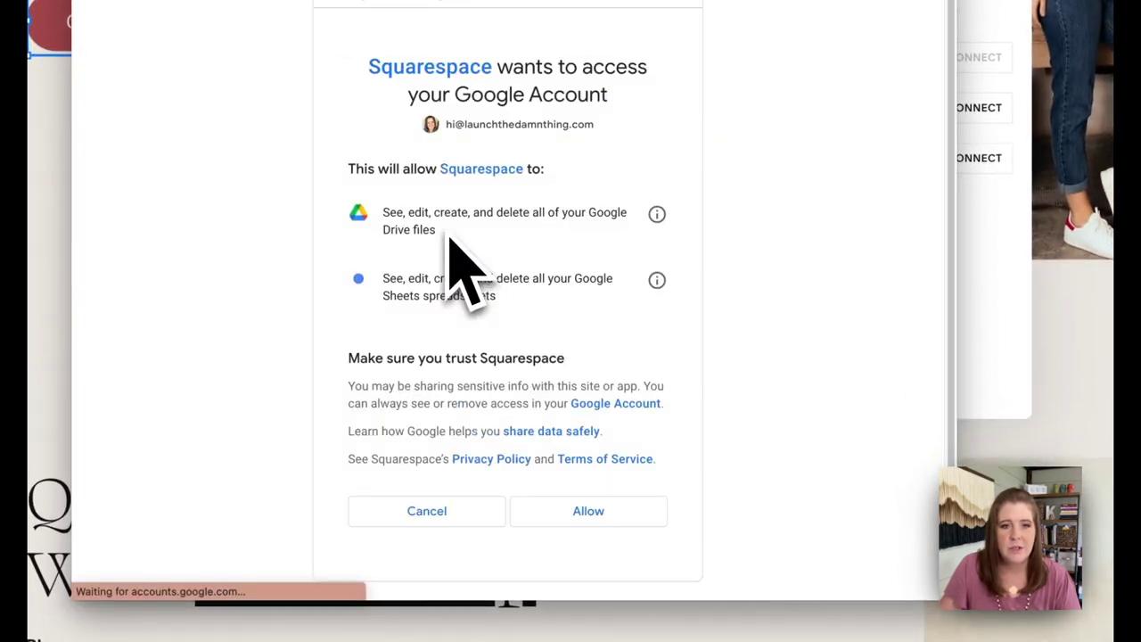
{"action": "left_click", "coordinate": [588, 511]}
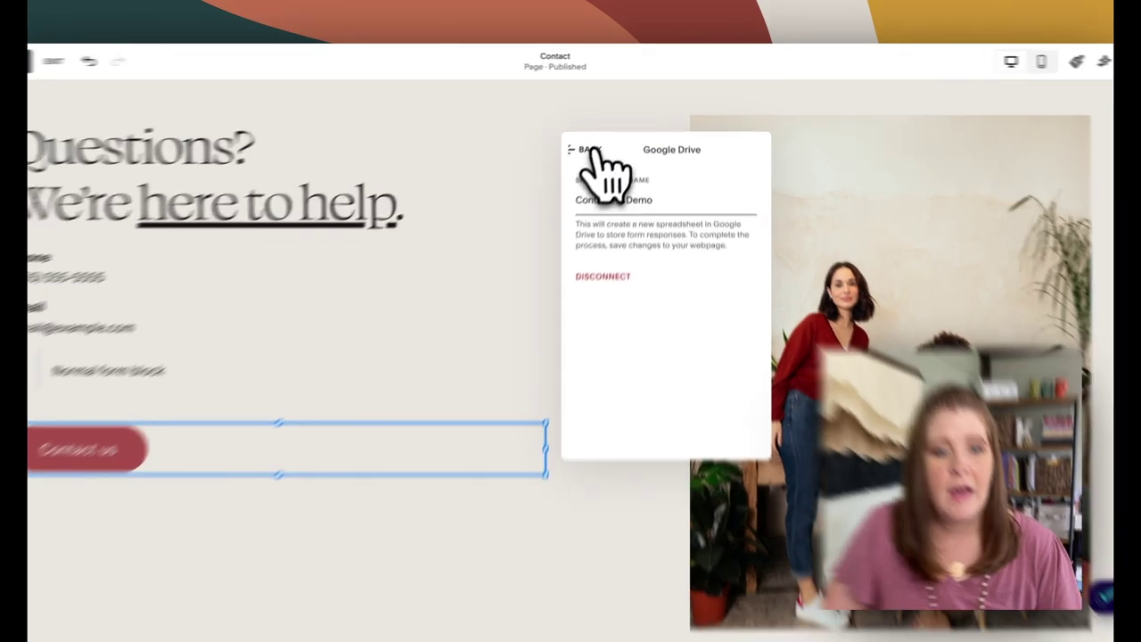
Save the Google Drive storage link and confirm Google reCAPTCHA is enabled in Storage
{"action": "left_click", "coordinate": [597, 137]}
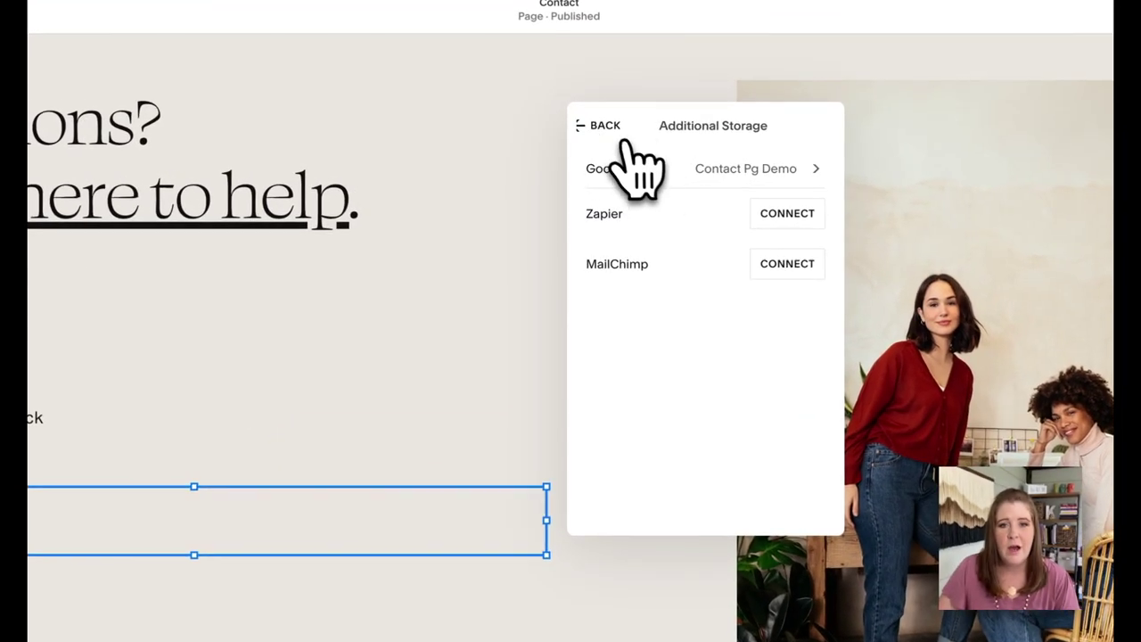
{"action": "left_click", "coordinate": [622, 140]}
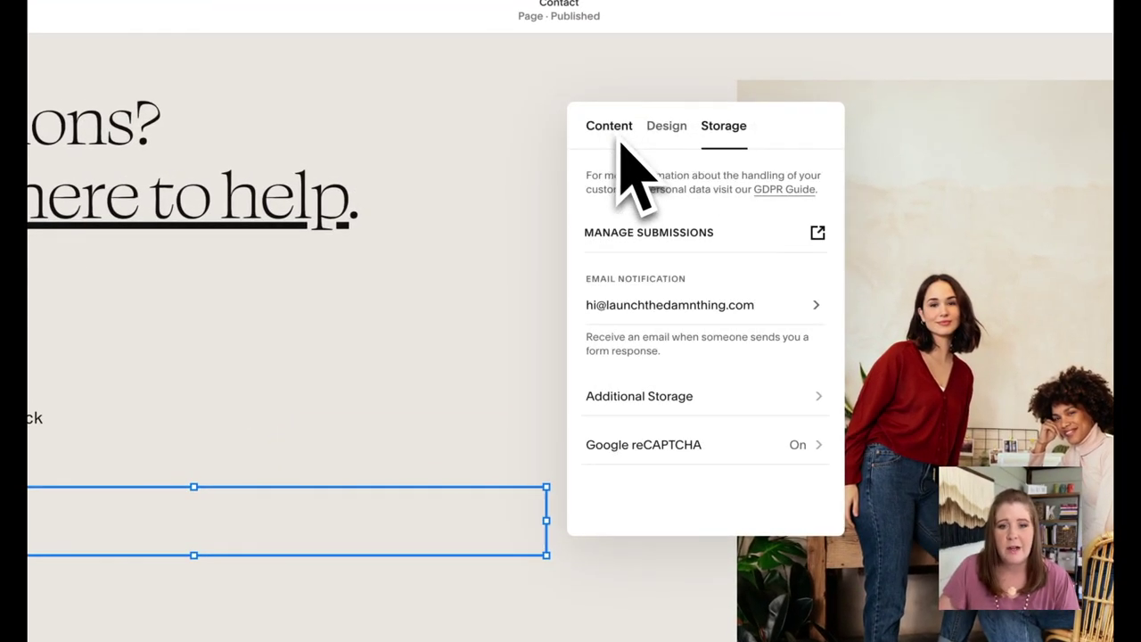
{"action": "left_click", "coordinate": [706, 444]}
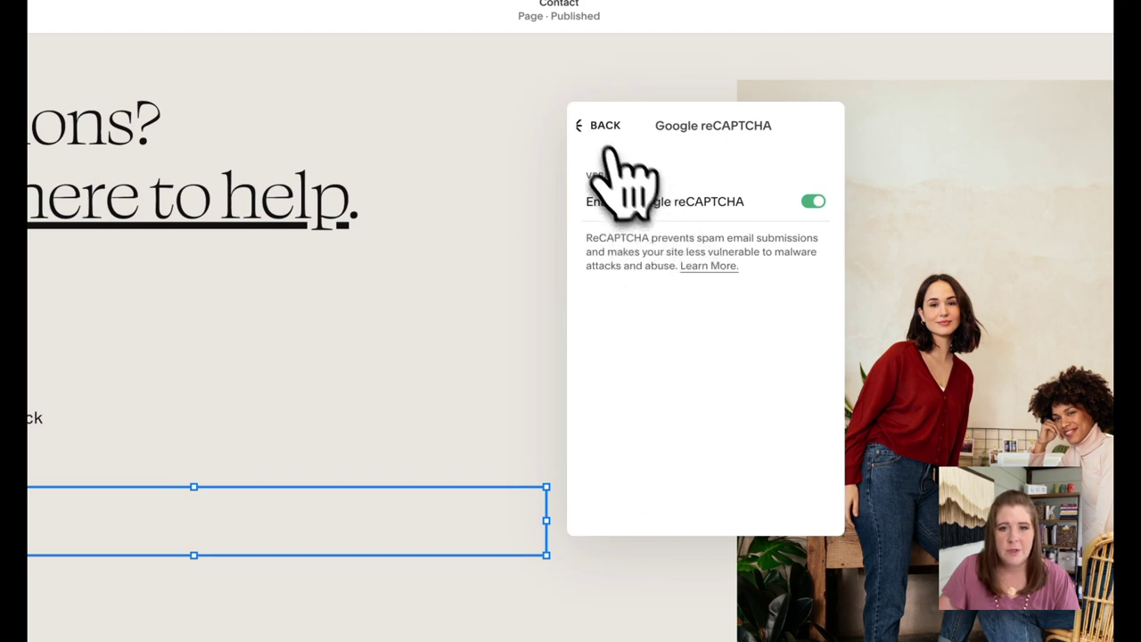
{"action": "left_click", "coordinate": [602, 132]}
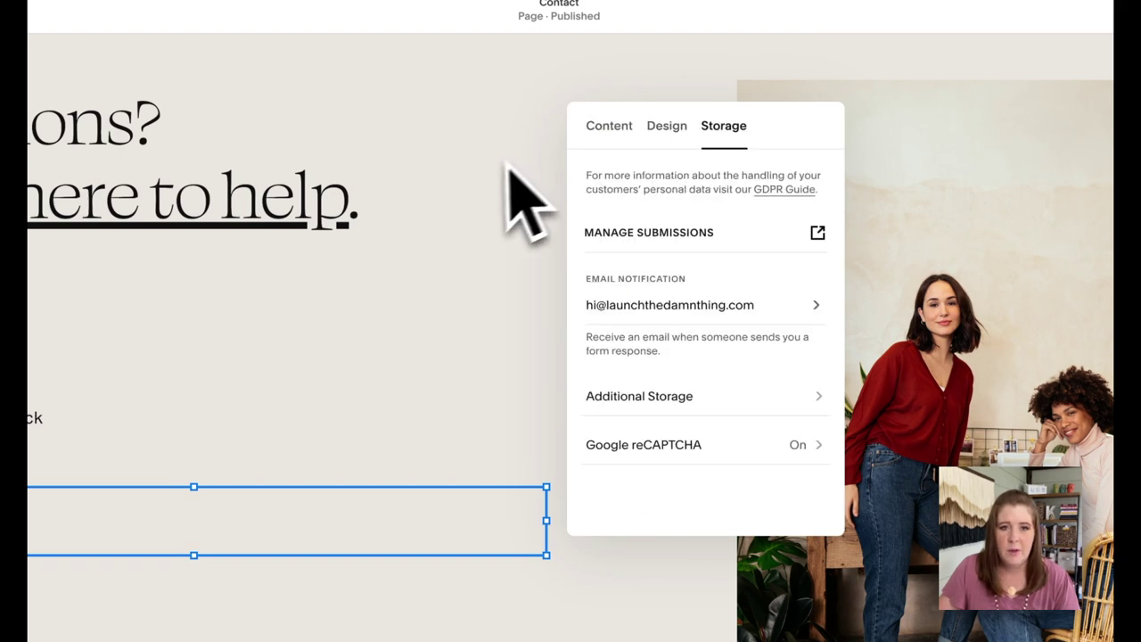
Close the form settings, save the Contact page changes and exit the editor
{"action": "left_click", "coordinate": [465, 128]}
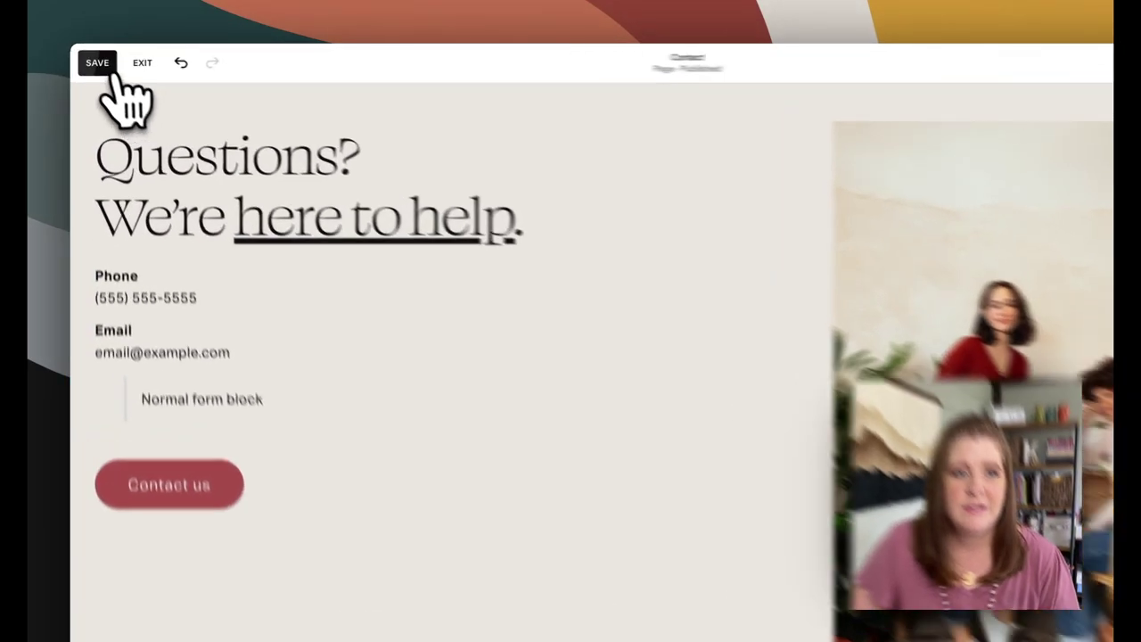
{"action": "left_click", "coordinate": [92, 59]}
{"action": "left_click", "coordinate": [154, 70]}
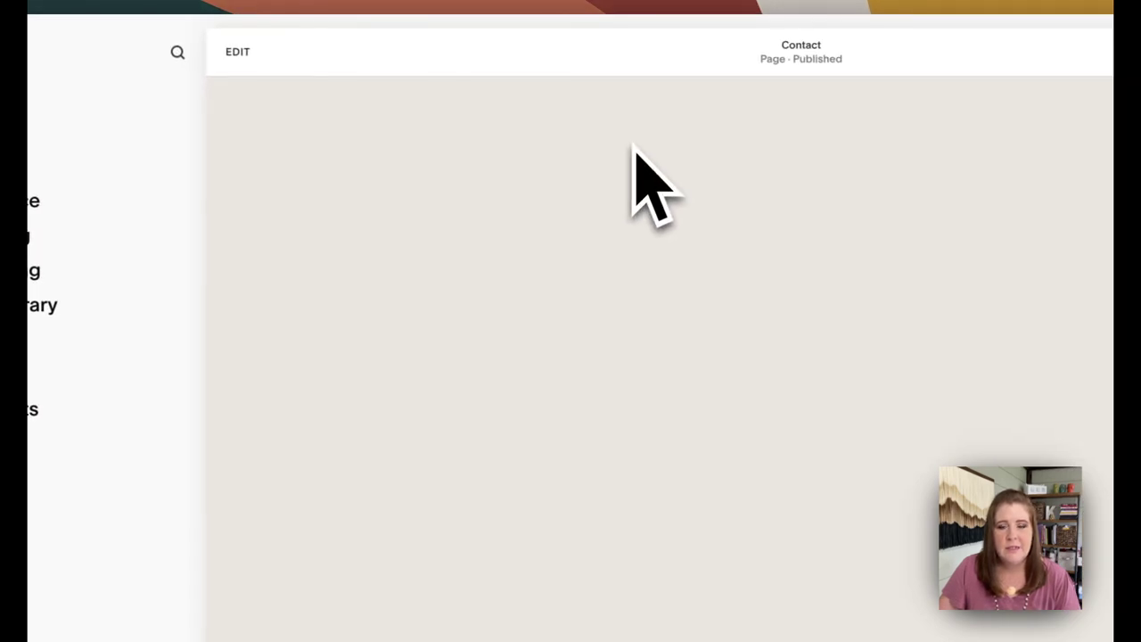
Open the lightboxed contact form from Contact us and enter a test first name, last name and e-mail
{"action": "left_click", "coordinate": [357, 616]}
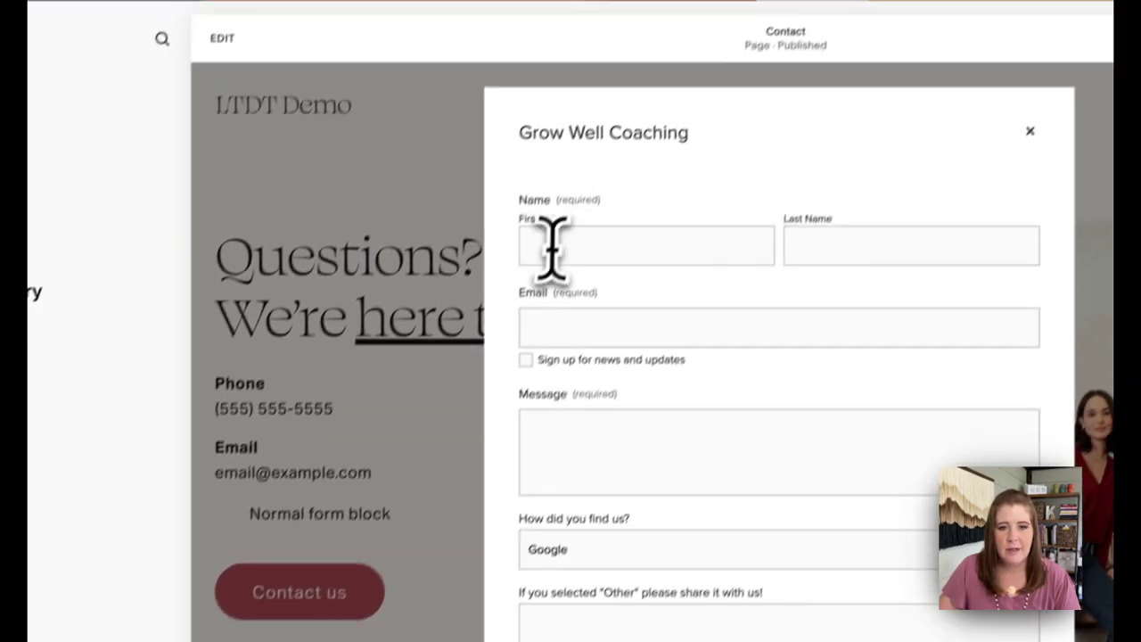
{"action": "left_click", "coordinate": [606, 159]}
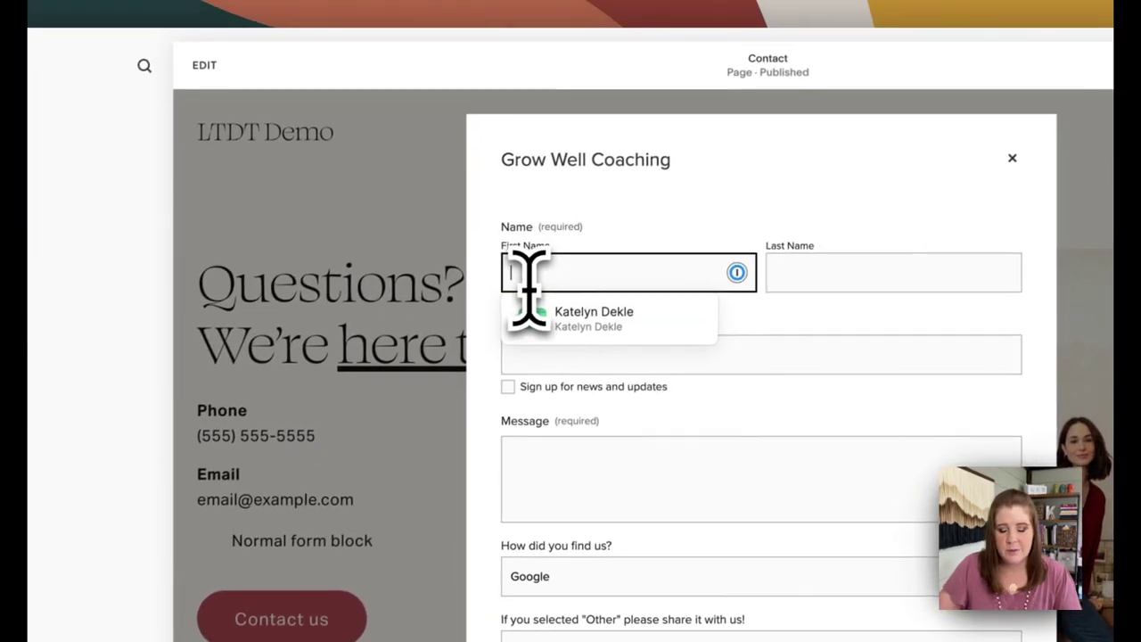
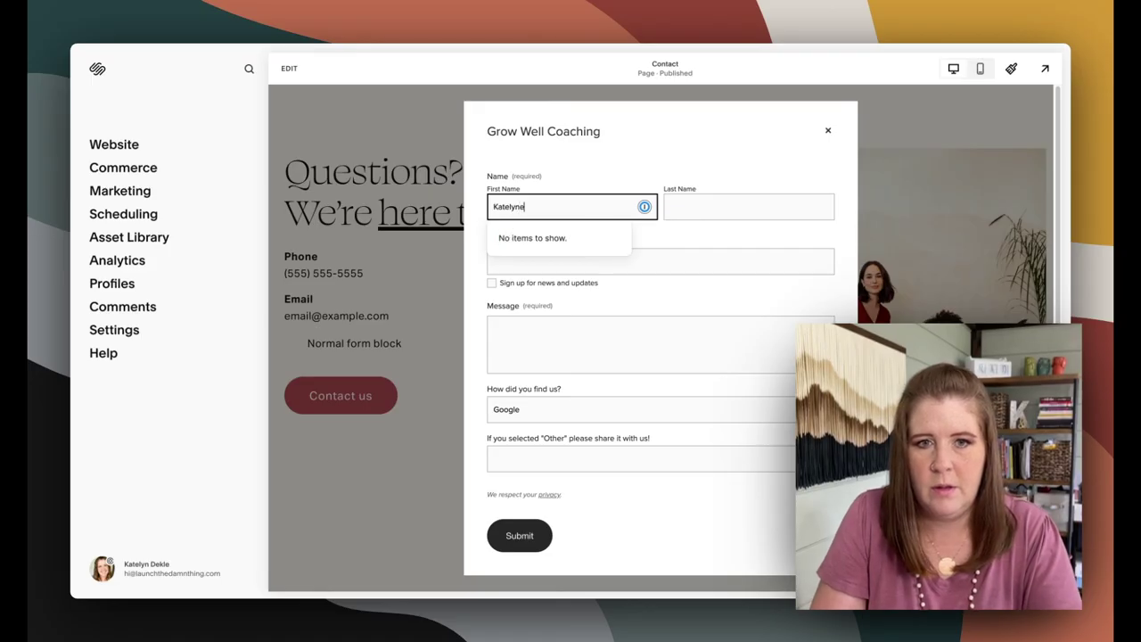
{"action": "key", "text": "Tab"}
{"action": "key", "text": "Tab"}
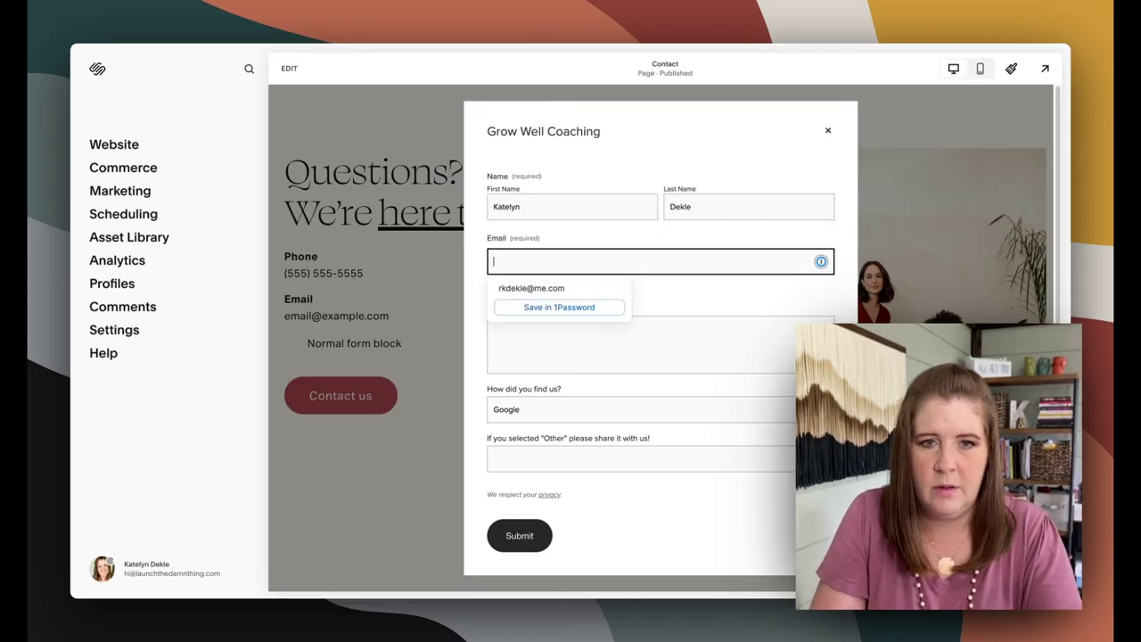
{"action": "key", "text": "Tab"}
{"action": "key", "text": "Tab"}
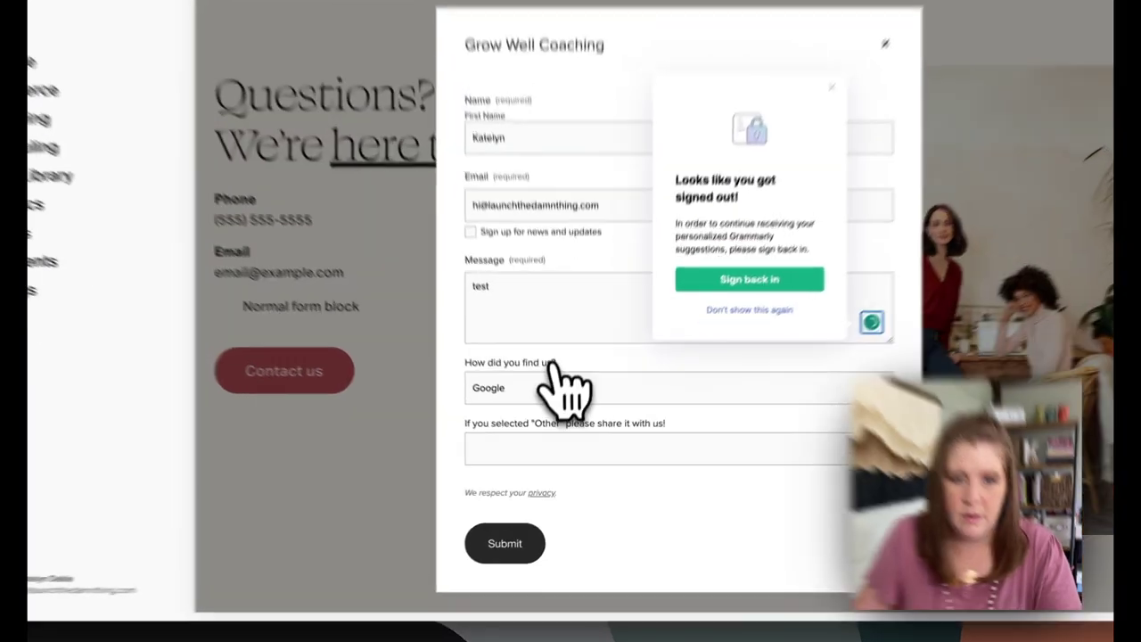
Answer 'How did you find us?', submit the test entry and close the thank-you message
{"action": "left_click", "coordinate": [554, 408]}
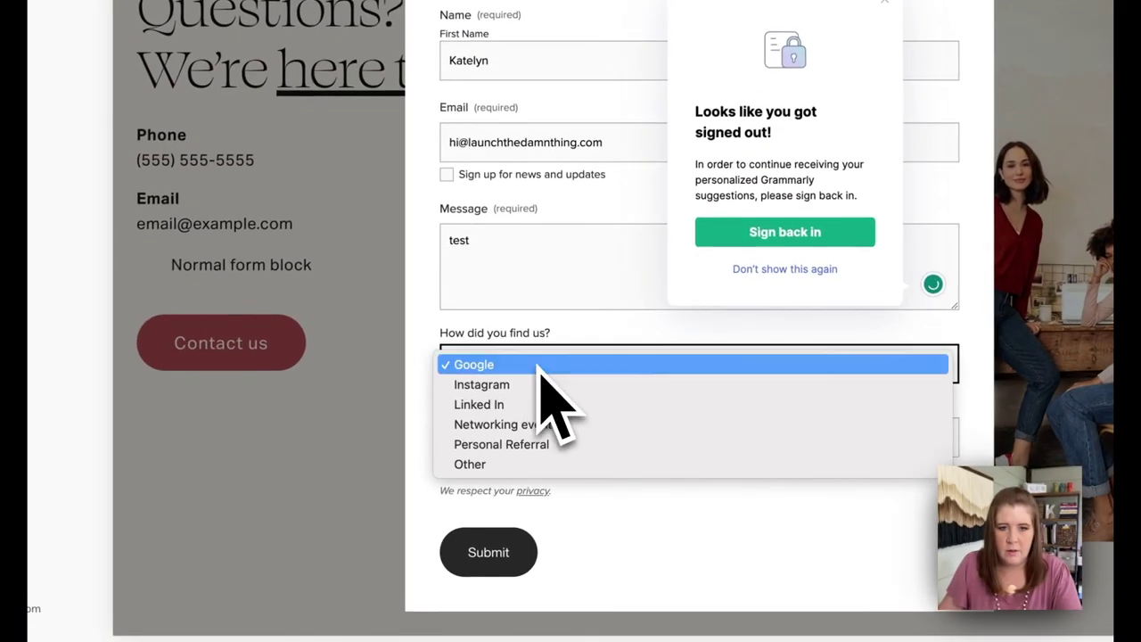
{"action": "left_click", "coordinate": [533, 459]}
{"action": "left_click", "coordinate": [486, 552]}
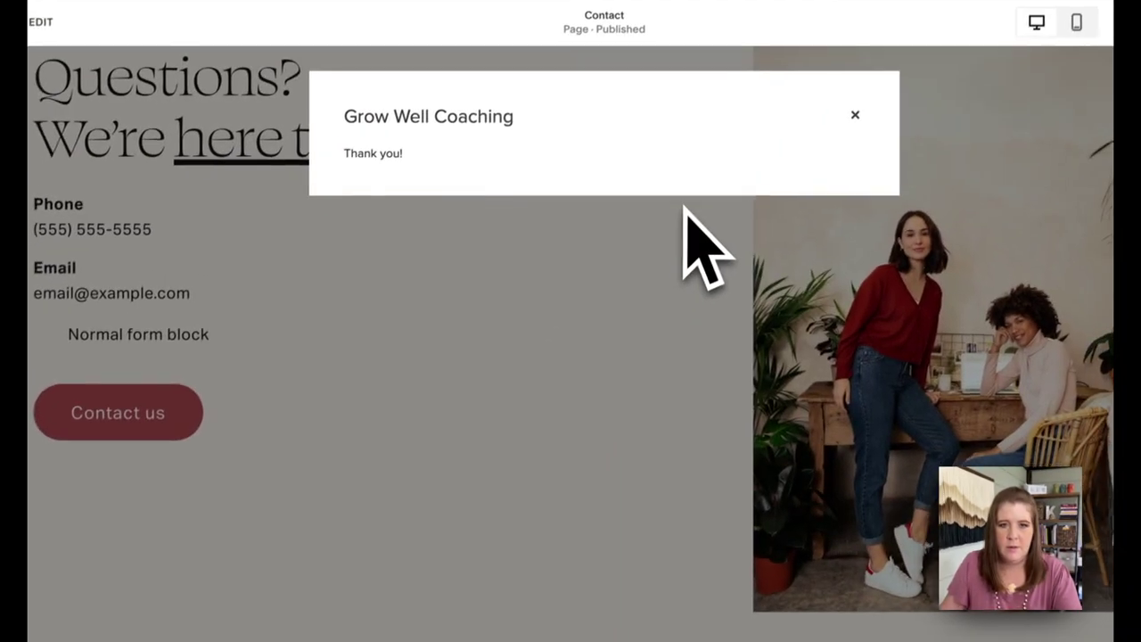
{"action": "left_click", "coordinate": [850, 125]}
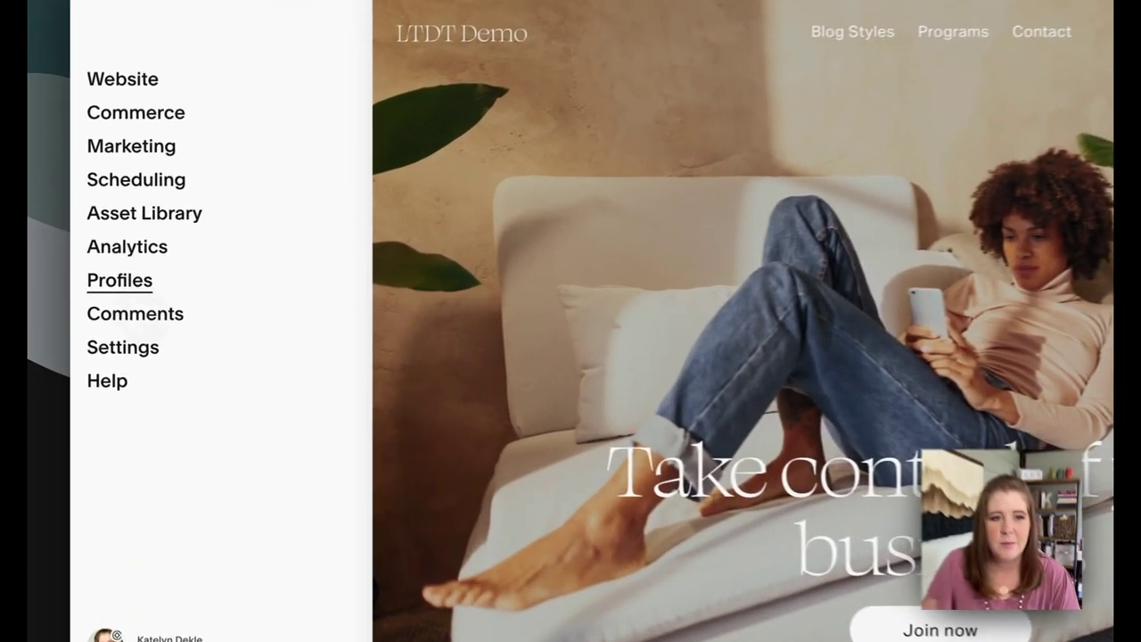
Show the Form Submitters smart list under Profiles
{"action": "left_click", "coordinate": [111, 283]}
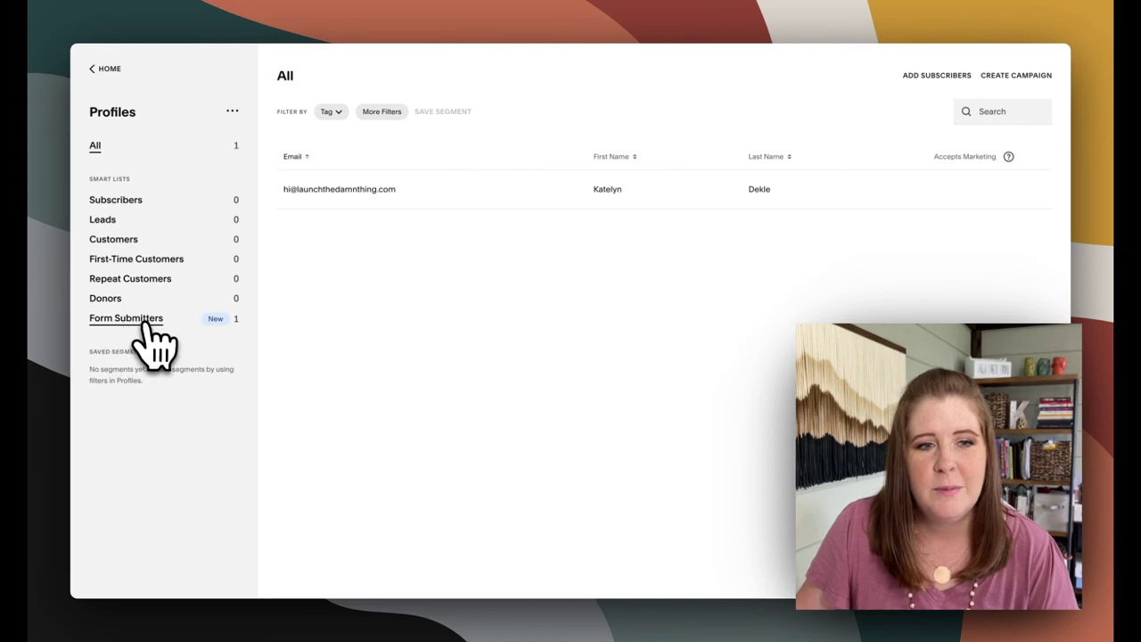
{"action": "left_click", "coordinate": [215, 323]}
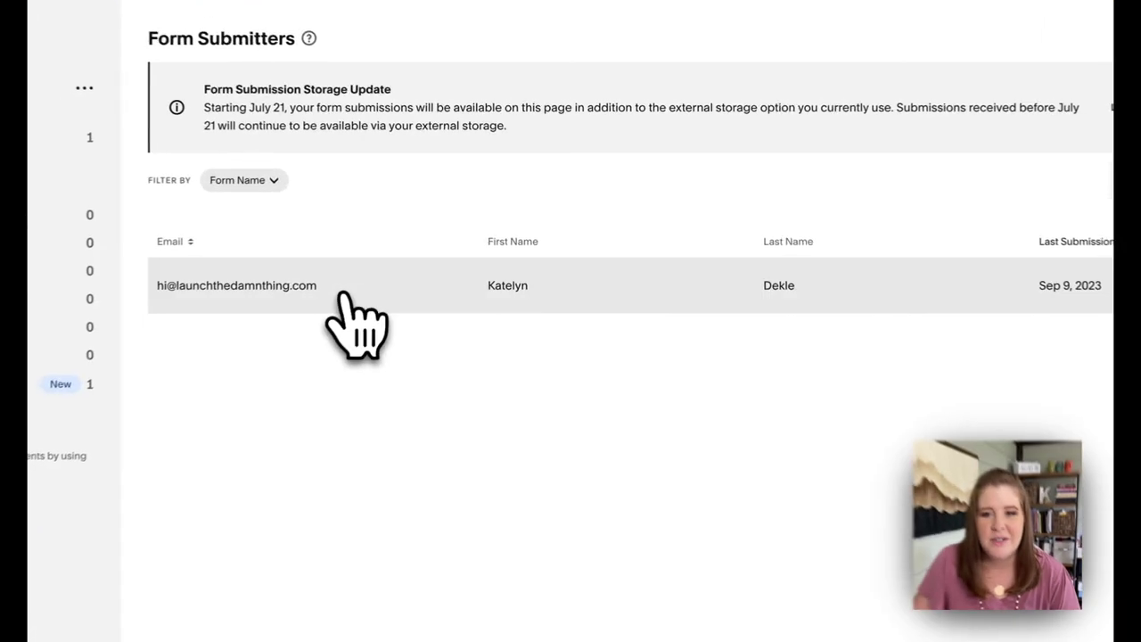
Review the test submitter's Grow Well Coaching submission under Form Details, then close it
{"action": "left_click", "coordinate": [400, 258]}
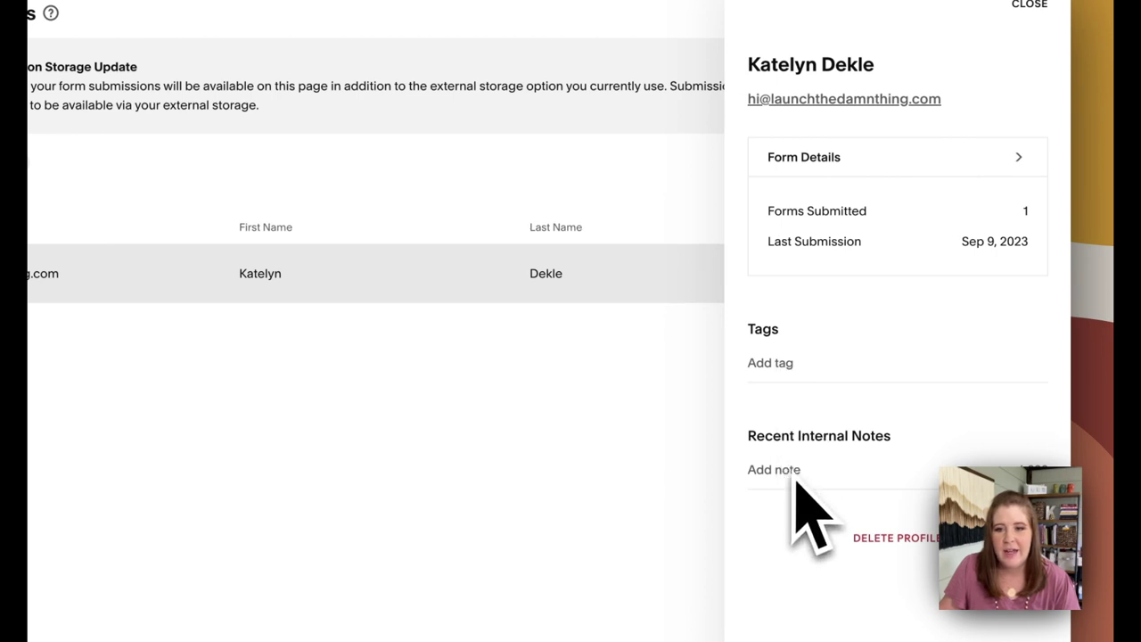
{"action": "left_click", "coordinate": [927, 200]}
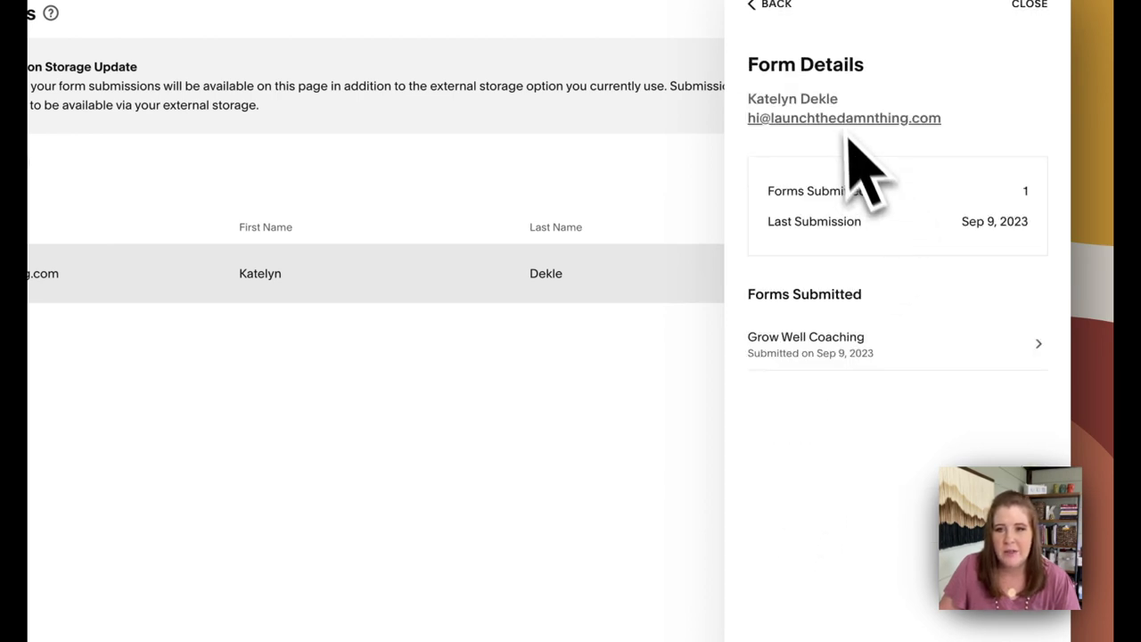
{"action": "left_click", "coordinate": [880, 350]}
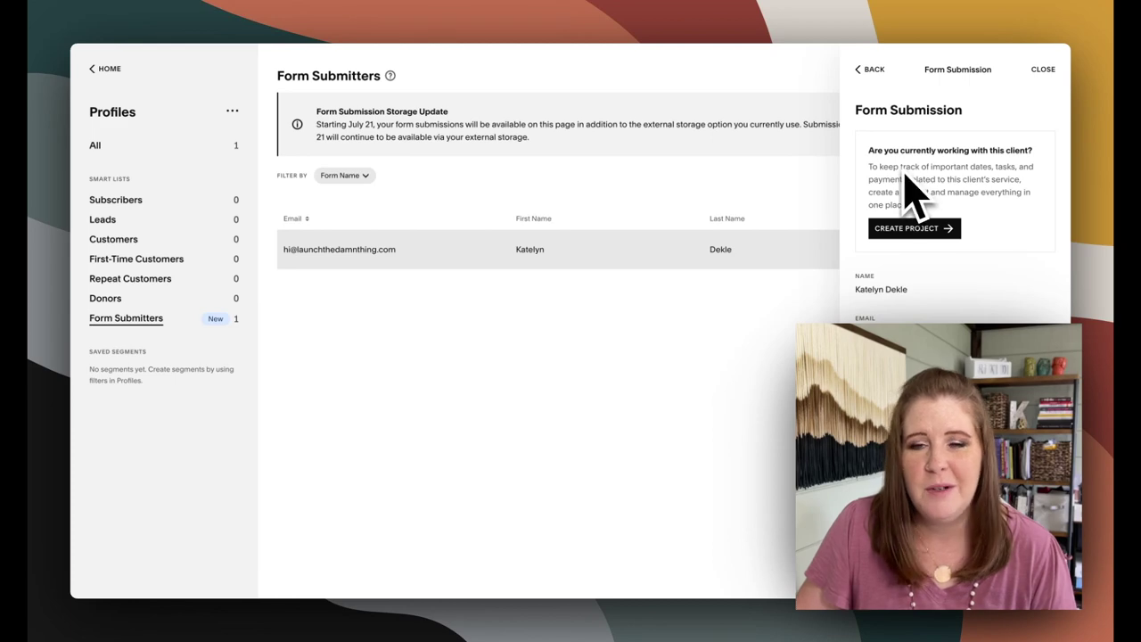
{"action": "left_click", "coordinate": [1042, 69]}
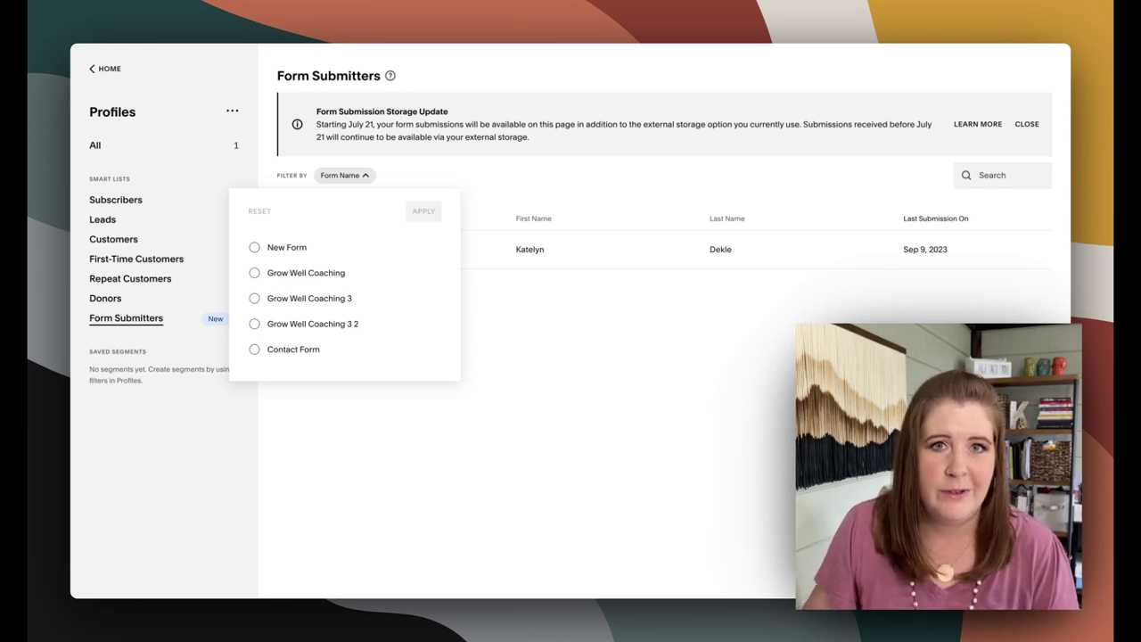
Filter form submitters by Contact Form, which returns no results
{"action": "left_click", "coordinate": [254, 348]}
{"action": "left_click", "coordinate": [423, 211]}
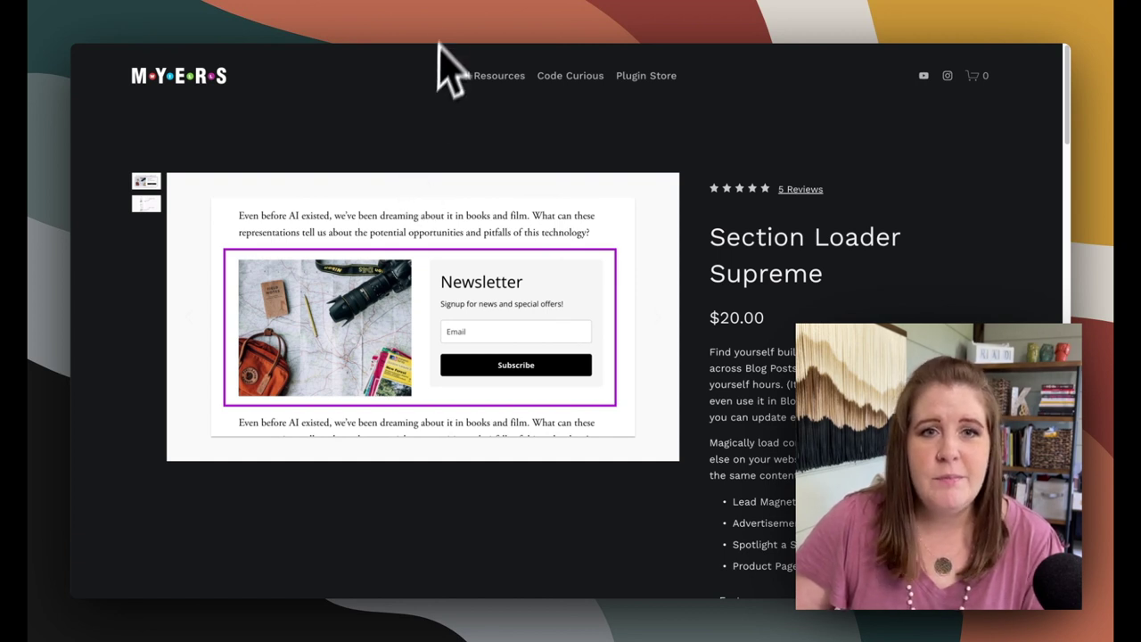
Switch to the Squarespace Lightbox Anything Plugin page on SQSP Themes
{"action": "left_click", "coordinate": [452, 5]}
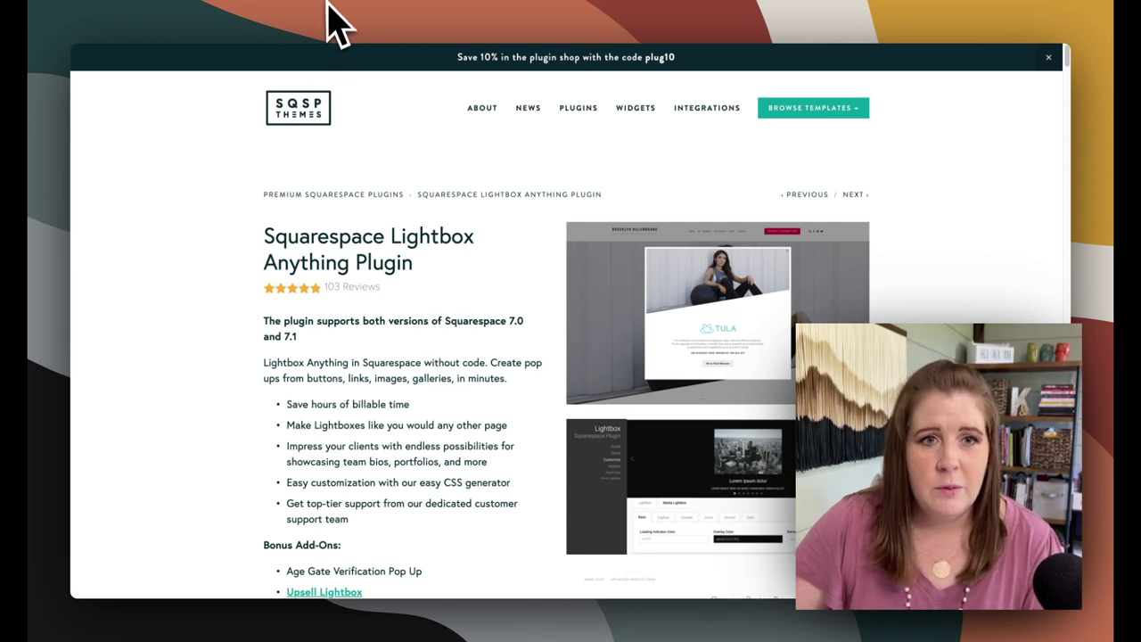
Scroll through the Lightbox Anything features down to the $59 and $177 licence options
{"action": "key", "text": "ctrl+Tab"}
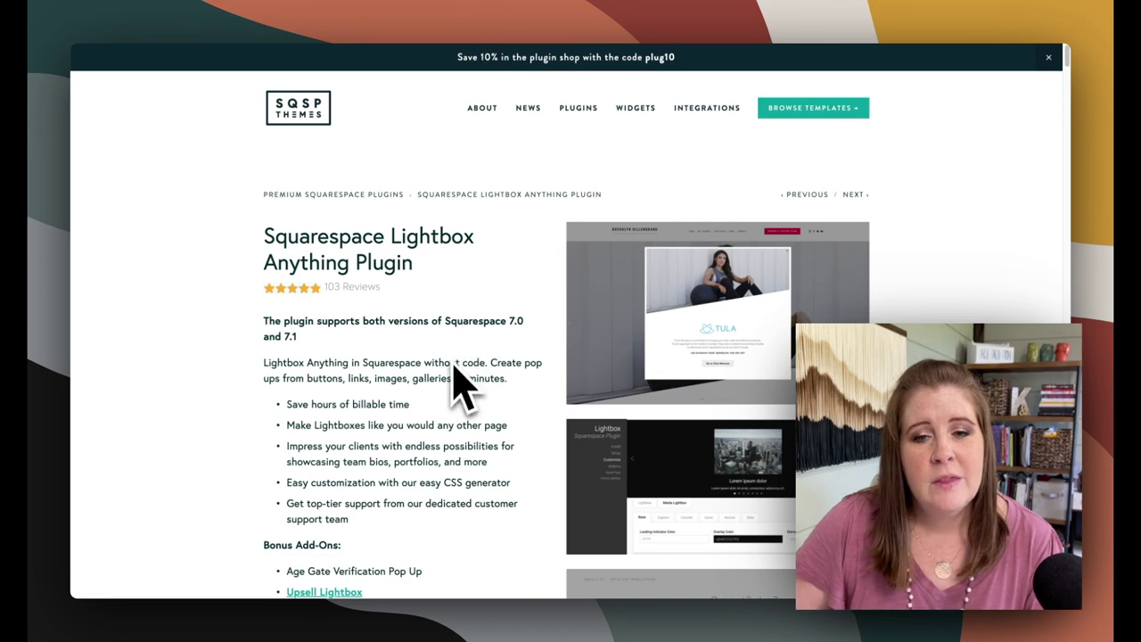
{"action": "scroll", "coordinate": [456, 387], "scroll_direction": "down", "scroll_amount": 3}
{"action": "scroll", "coordinate": [463, 393], "scroll_direction": "down", "scroll_amount": 1}
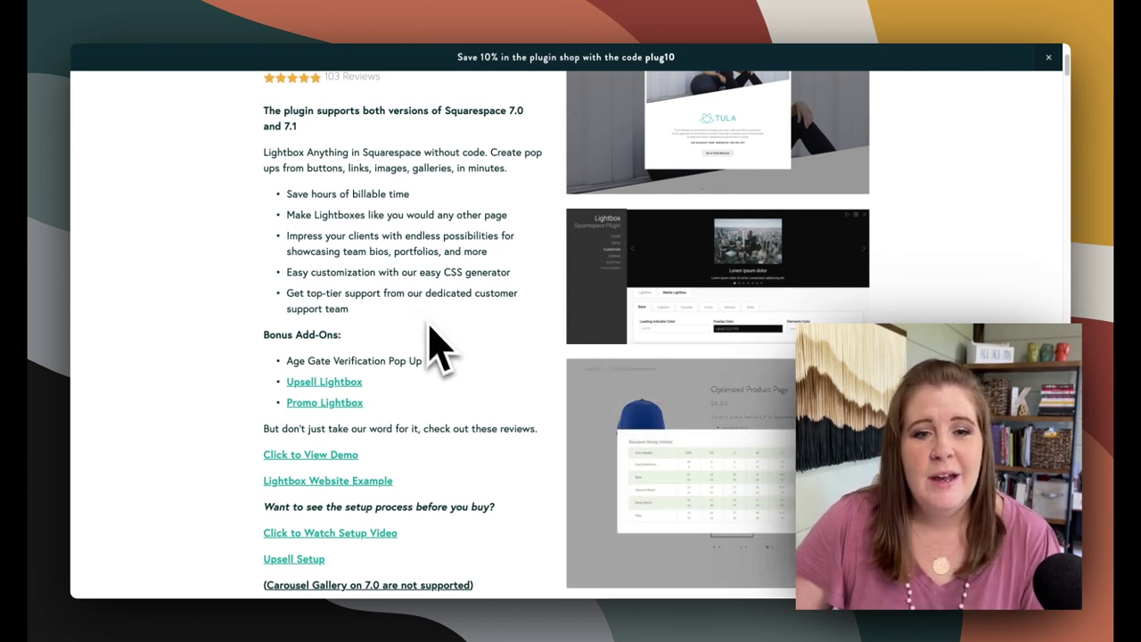
{"action": "scroll", "coordinate": [433, 348], "scroll_direction": "down", "scroll_amount": 2}
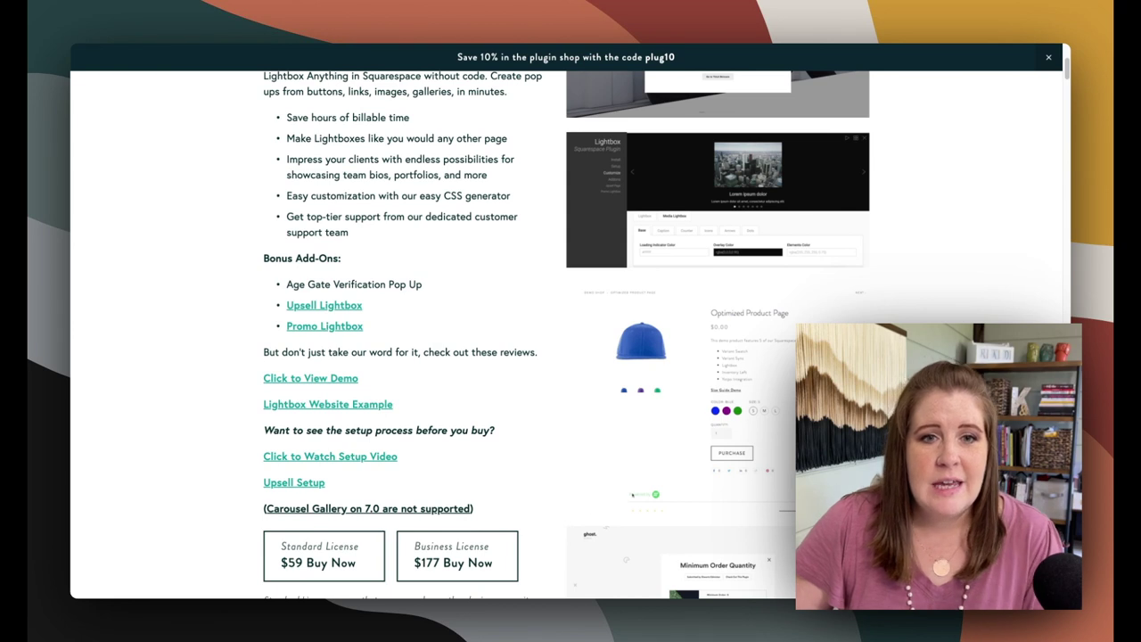
{"action": "scroll", "coordinate": [433, 344], "scroll_direction": "down", "scroll_amount": 1}
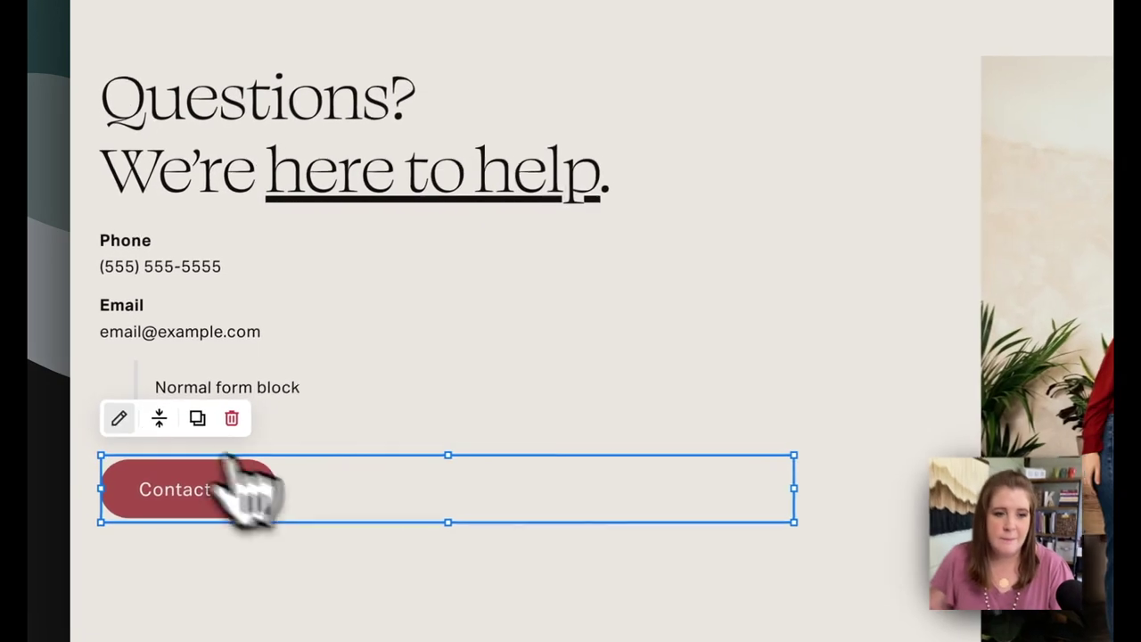
Inspect the Load Content code block's HTML loading the lightboxed form from /contact-form-lb
{"action": "left_click", "coordinate": [118, 418]}
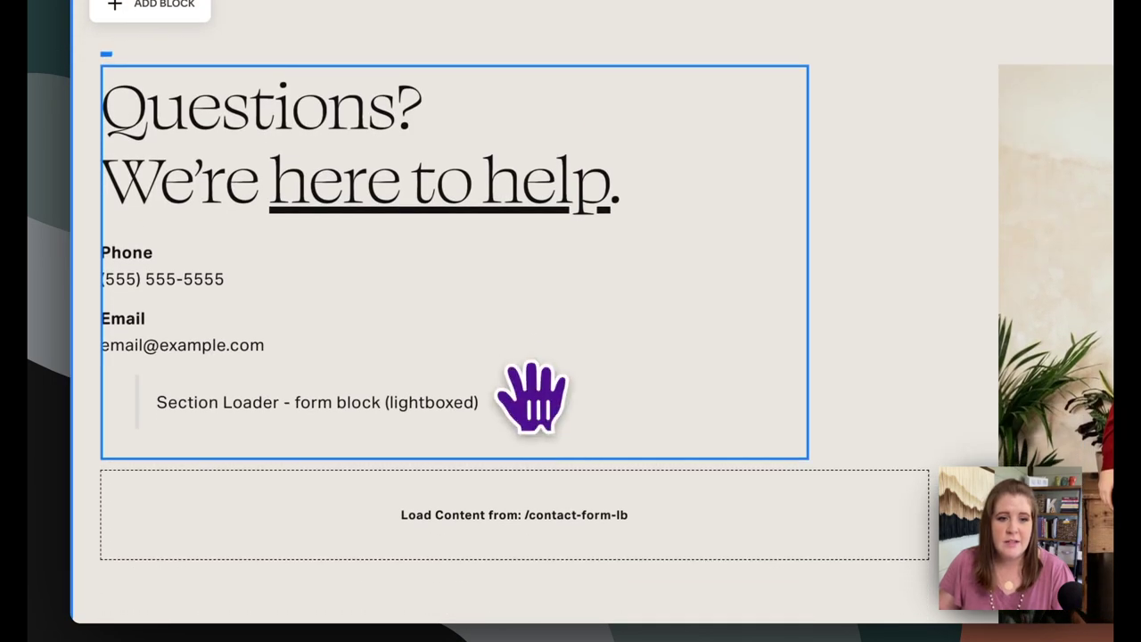
{"action": "scroll", "coordinate": [532, 397], "scroll_direction": "down", "scroll_amount": 3}
{"action": "left_click", "coordinate": [526, 413]}
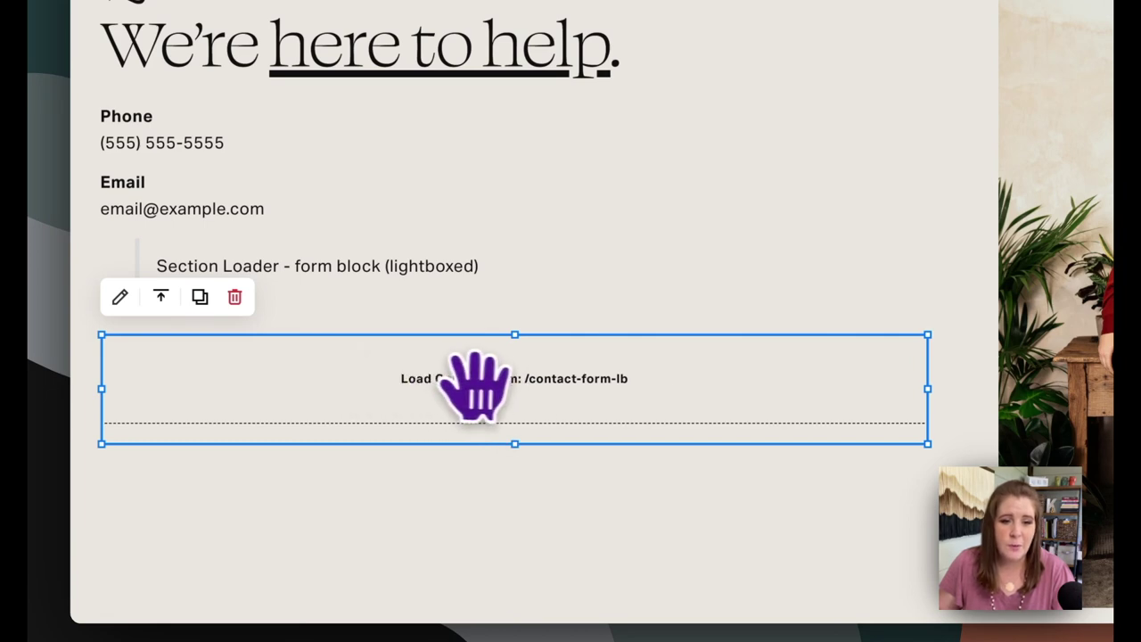
{"action": "left_click", "coordinate": [119, 297]}
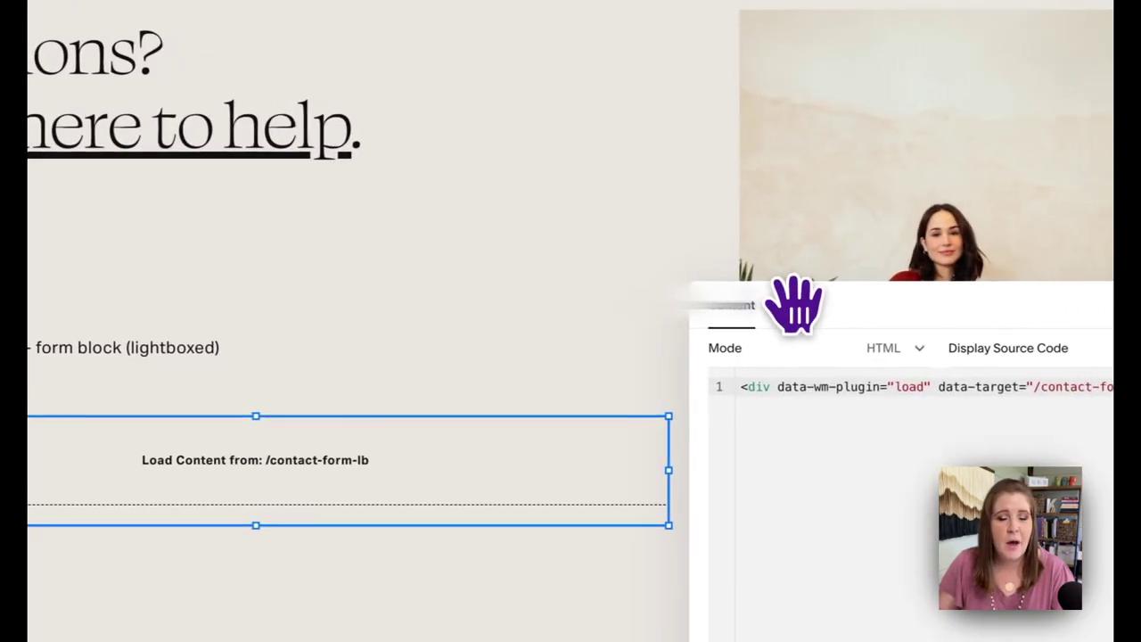
{"action": "left_click_drag", "start_coordinate": [793, 303], "coordinate": [519, 223]}
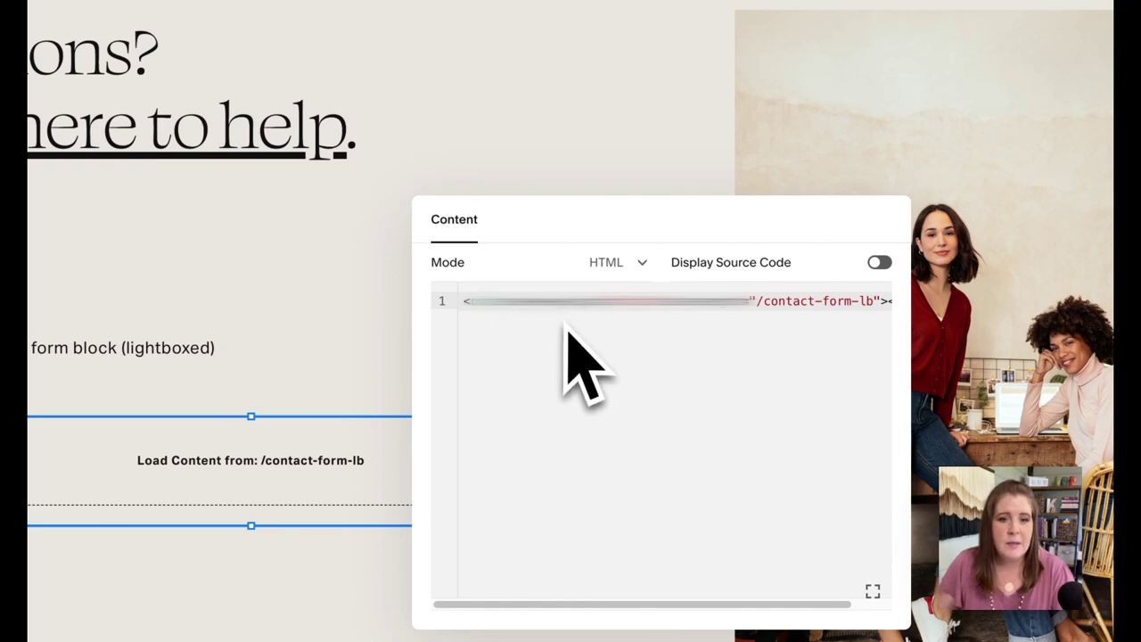
{"action": "left_click", "coordinate": [514, 169]}
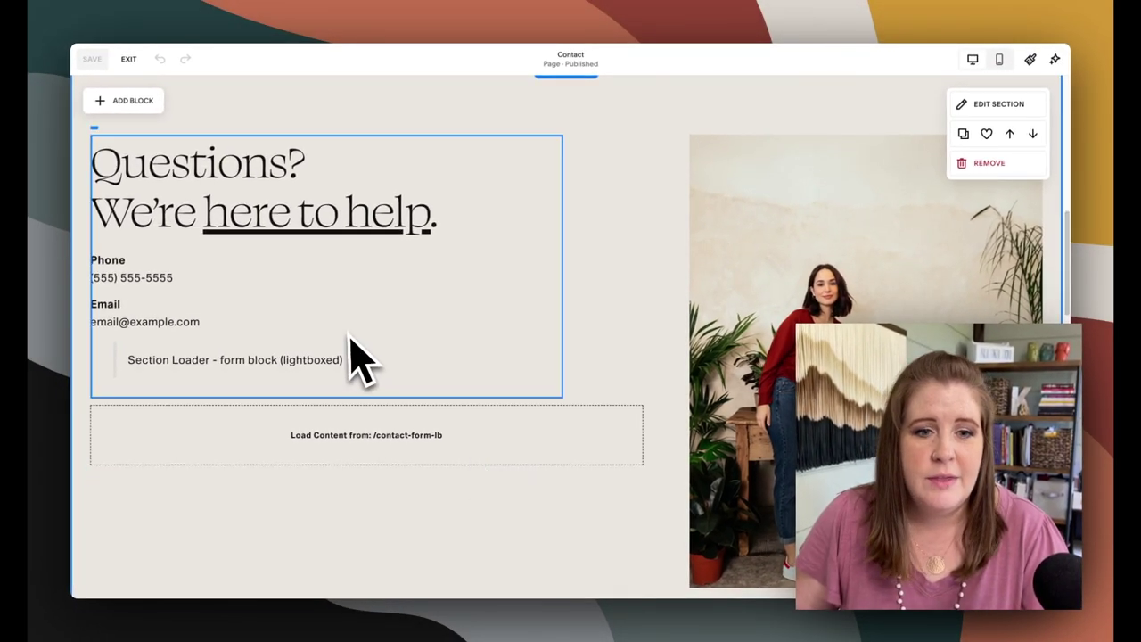
Reopen the loader block's code and select its /contact-form-lb target path
{"action": "scroll", "coordinate": [491, 475], "scroll_direction": "down", "scroll_amount": 6}
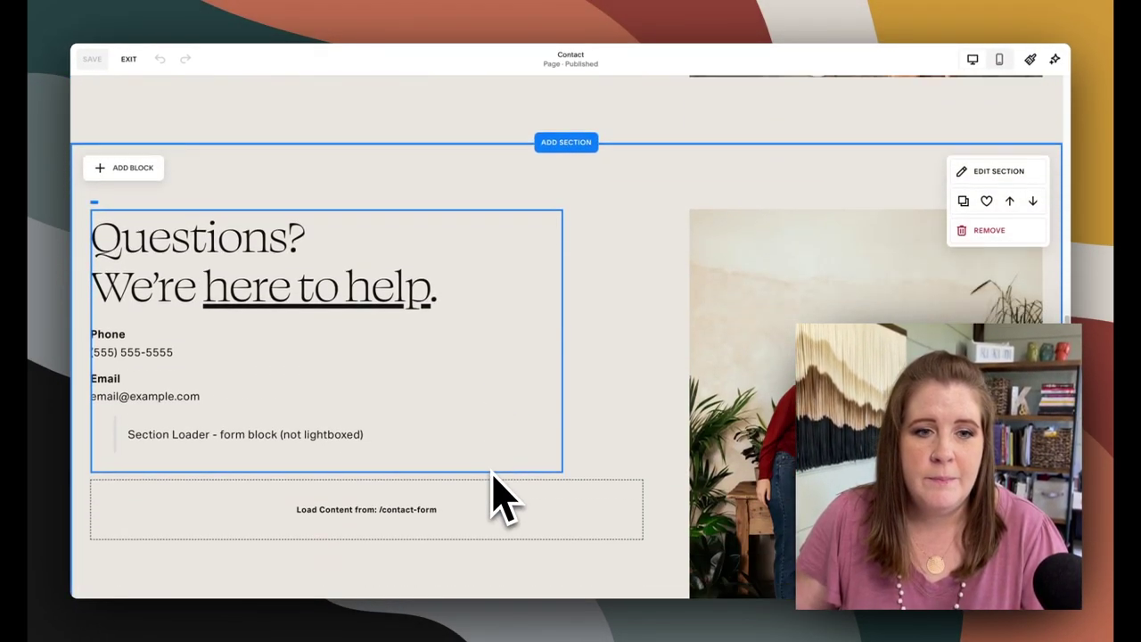
{"action": "scroll", "coordinate": [493, 486], "scroll_direction": "down", "scroll_amount": 1}
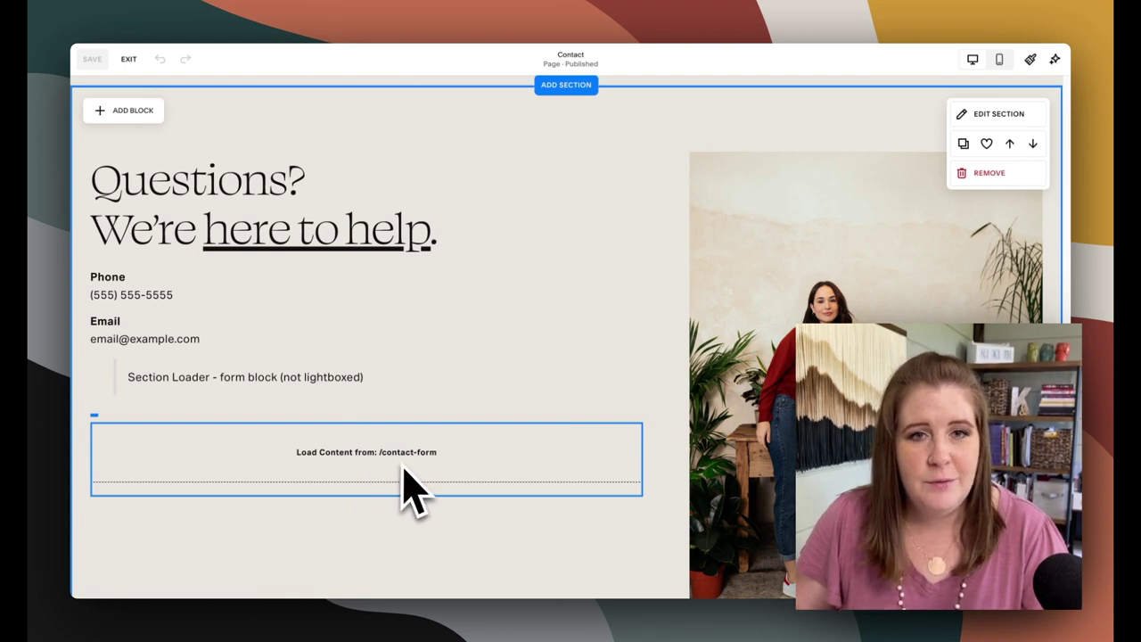
{"action": "scroll", "coordinate": [414, 490], "scroll_direction": "down", "scroll_amount": 5}
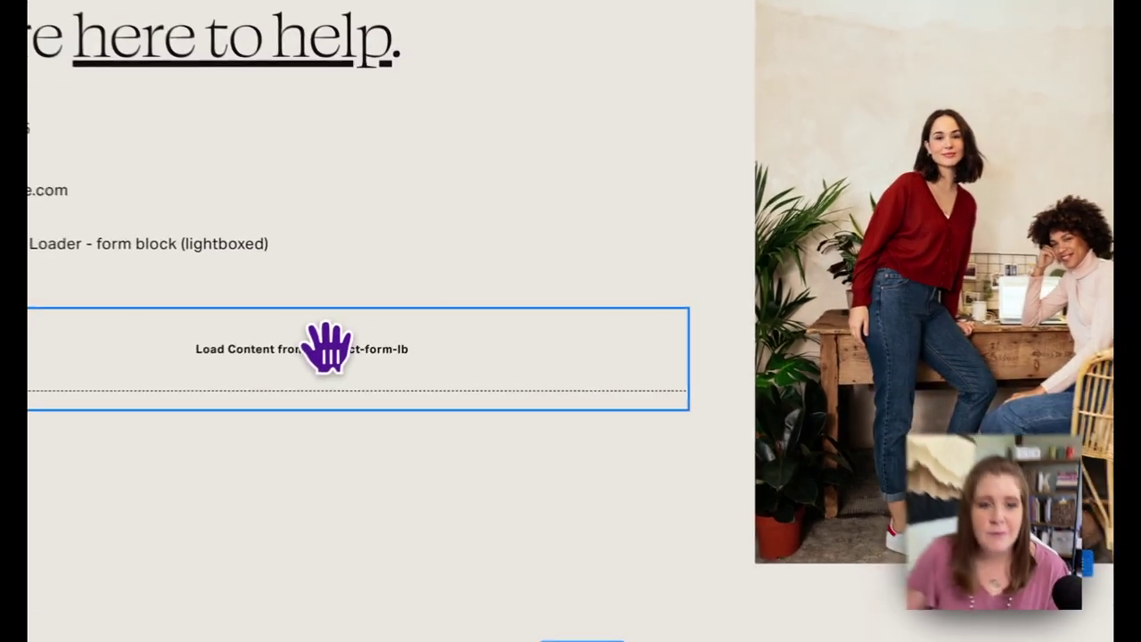
{"action": "double_click", "coordinate": [394, 328]}
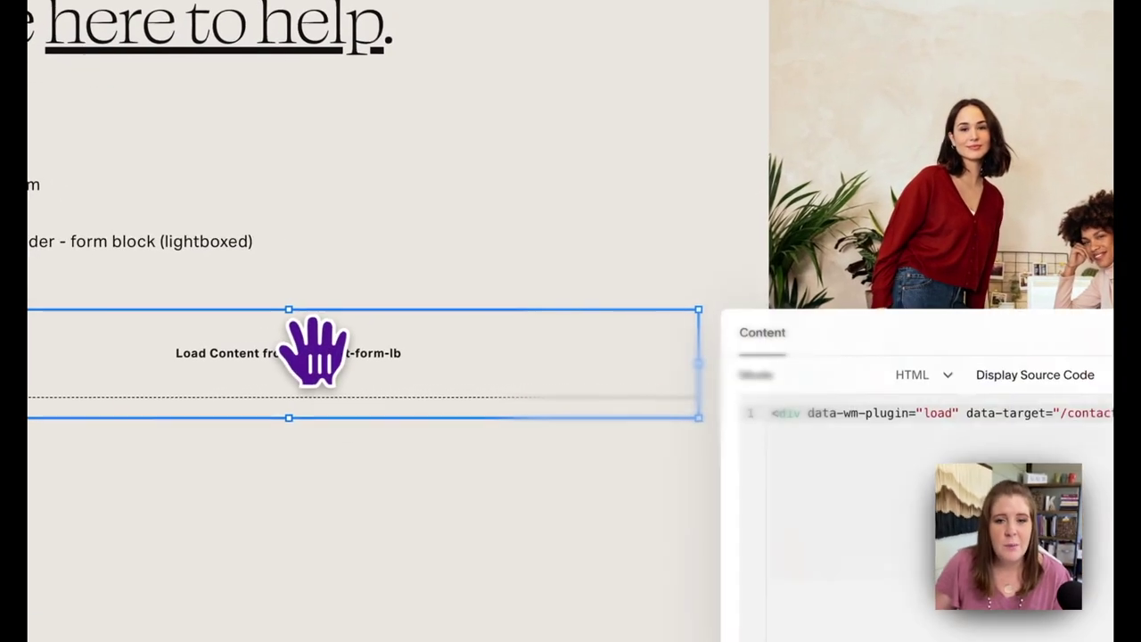
{"action": "left_click_drag", "start_coordinate": [851, 392], "coordinate": [921, 378]}
{"action": "left_click", "coordinate": [80, 218]}
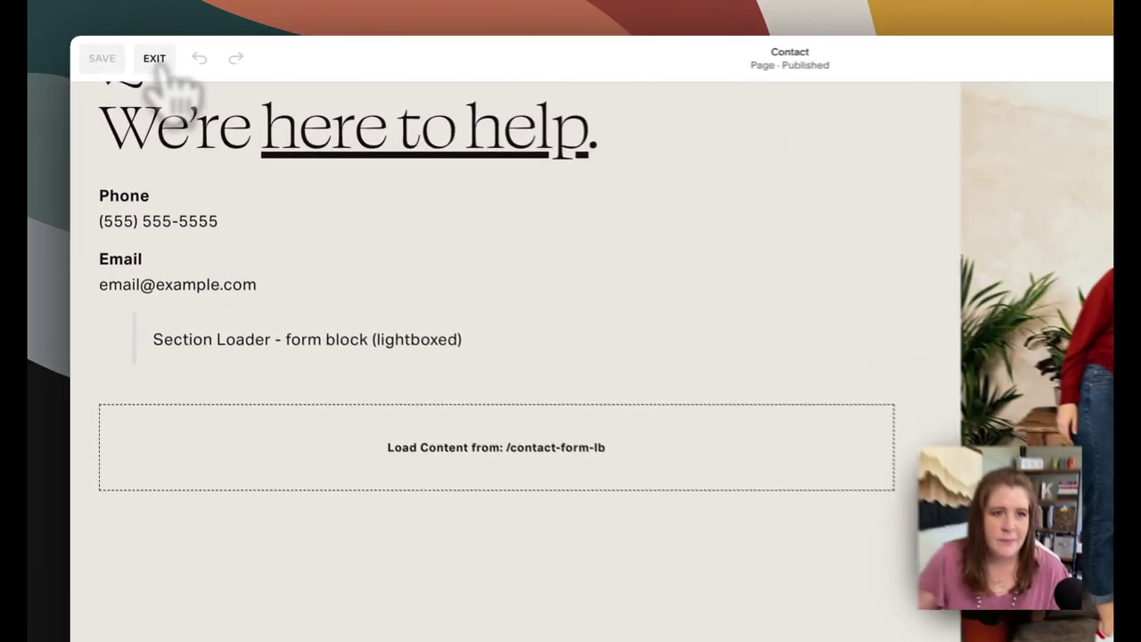
Exit the editor and open the Global Contact Form page from the site's Pages list
{"action": "left_click", "coordinate": [128, 59]}
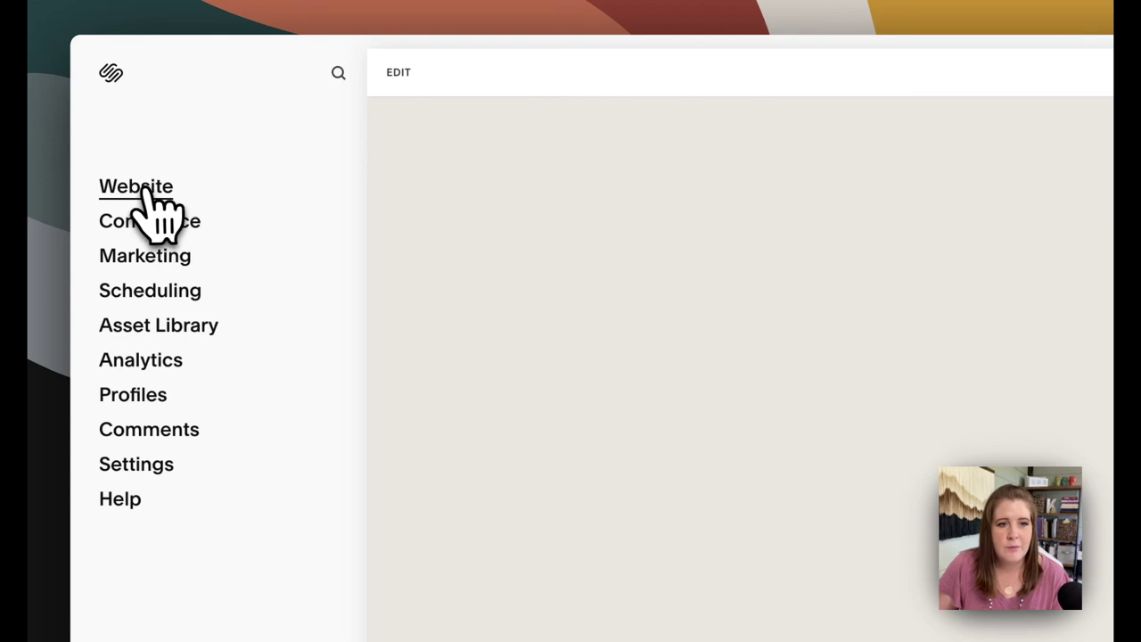
{"action": "left_click", "coordinate": [149, 189]}
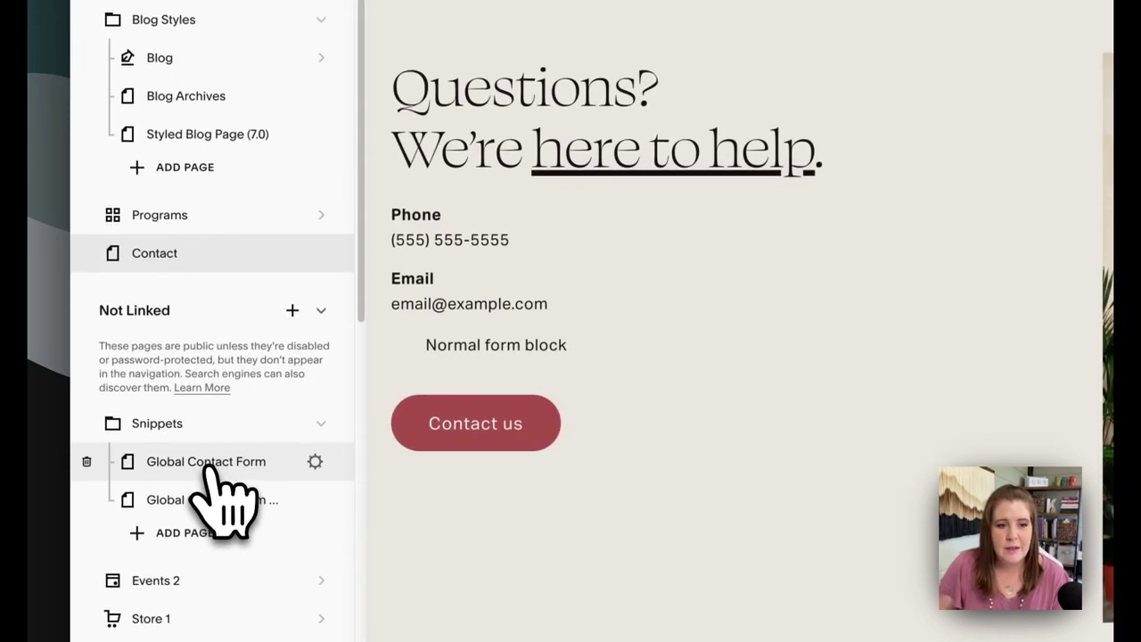
{"action": "left_click", "coordinate": [207, 489]}
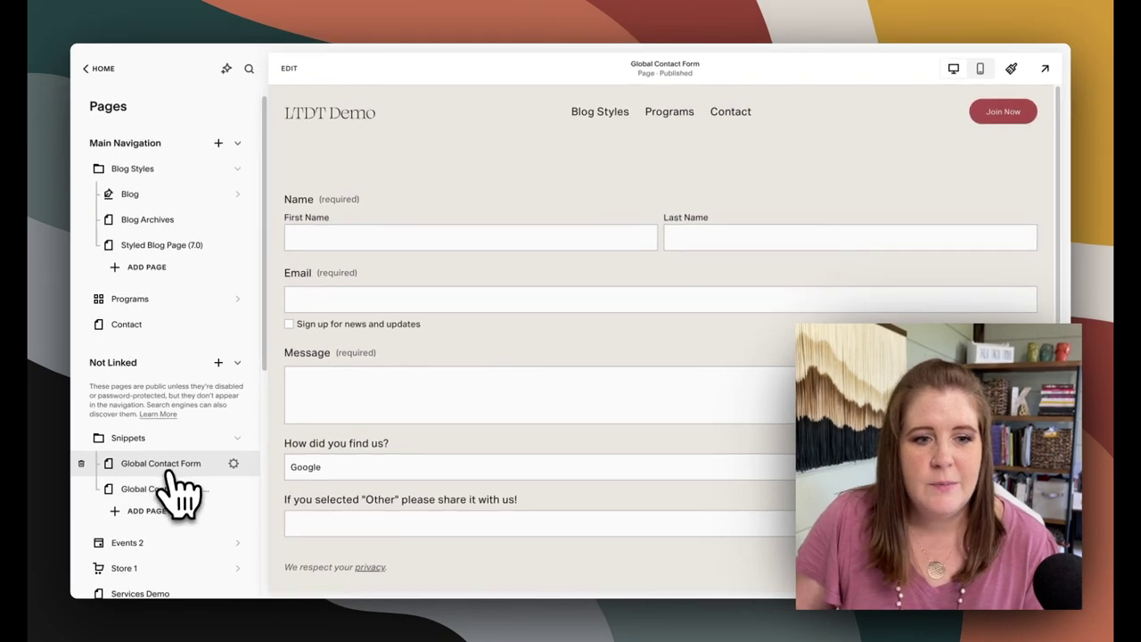
{"action": "left_click", "coordinate": [232, 465]}
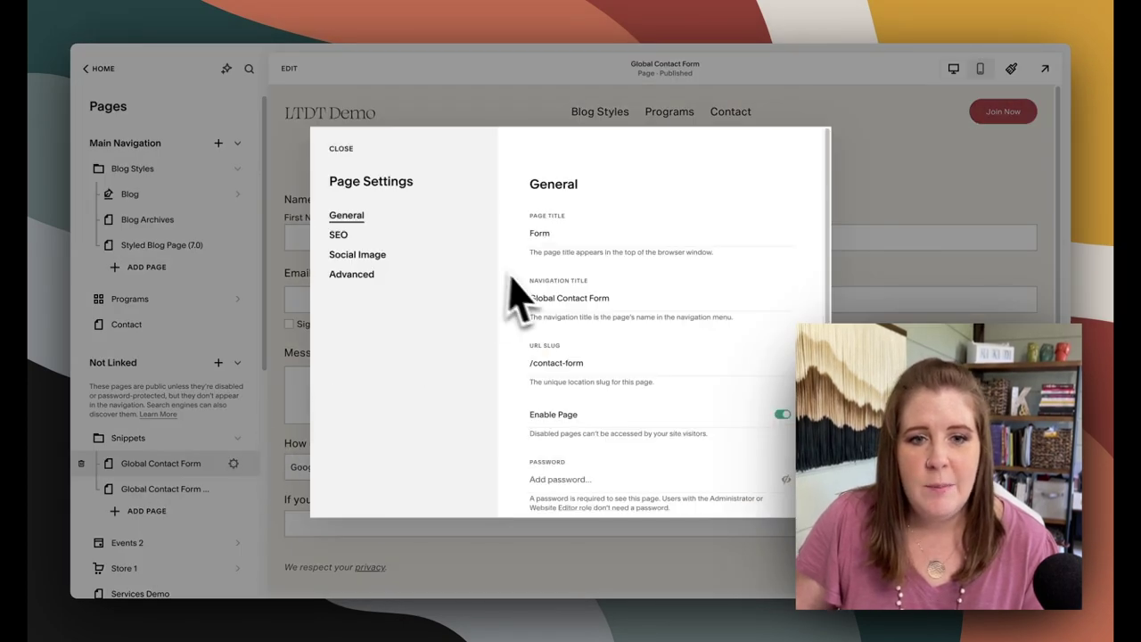
{"action": "left_click_drag", "start_coordinate": [580, 360], "coordinate": [510, 383]}
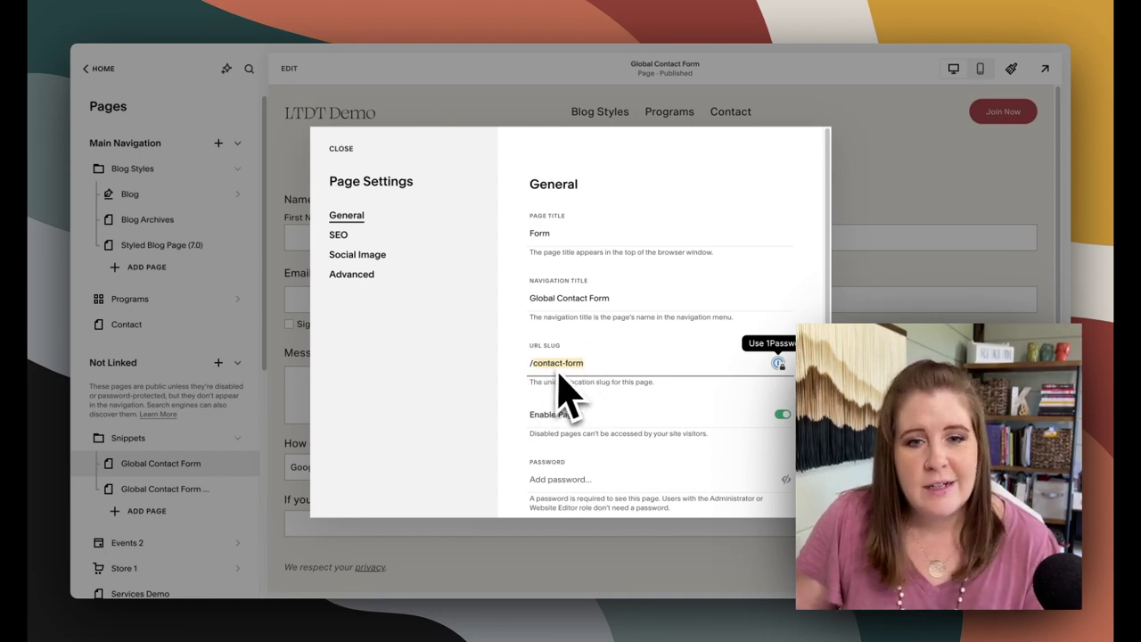
{"action": "left_click", "coordinate": [340, 148]}
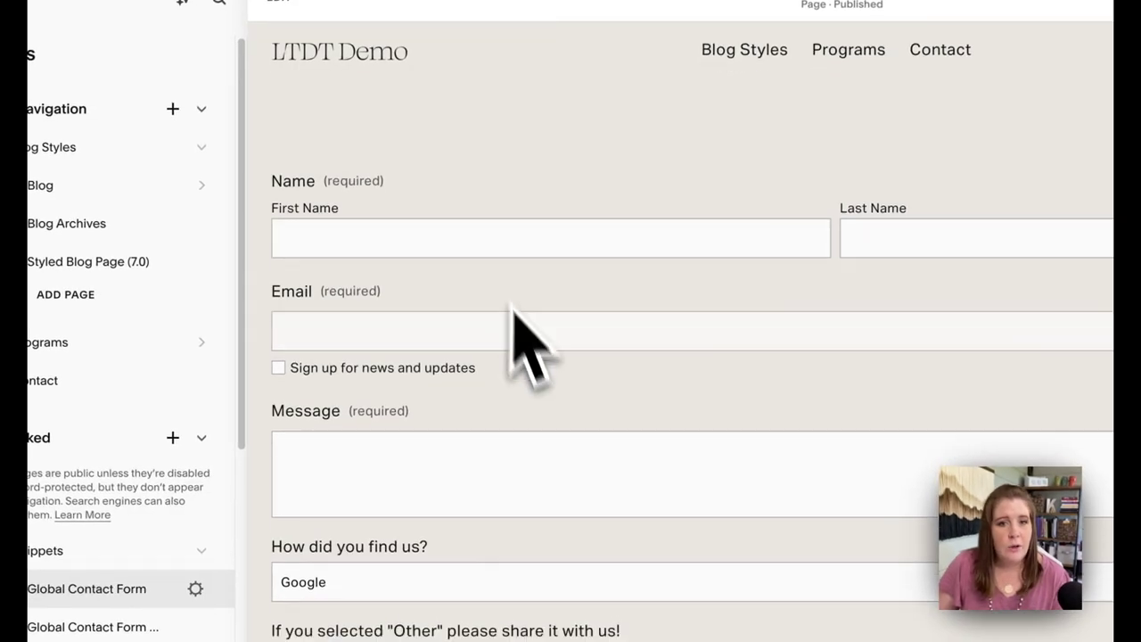
{"action": "scroll", "coordinate": [517, 321], "scroll_direction": "down", "scroll_amount": 4}
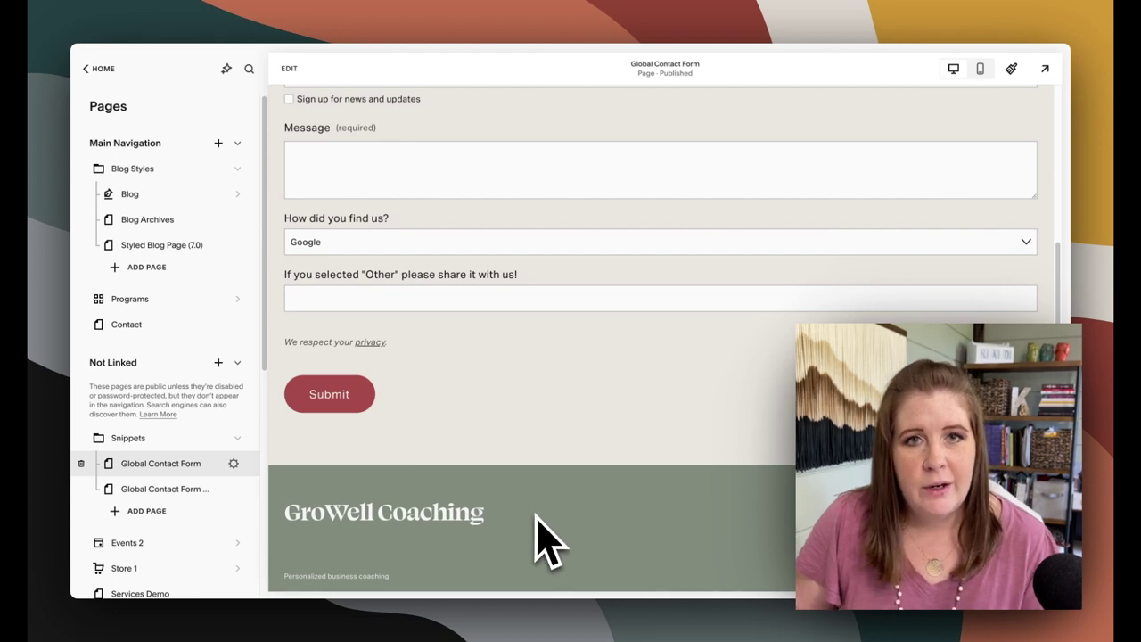
{"action": "scroll", "coordinate": [544, 534], "scroll_direction": "up", "scroll_amount": 3}
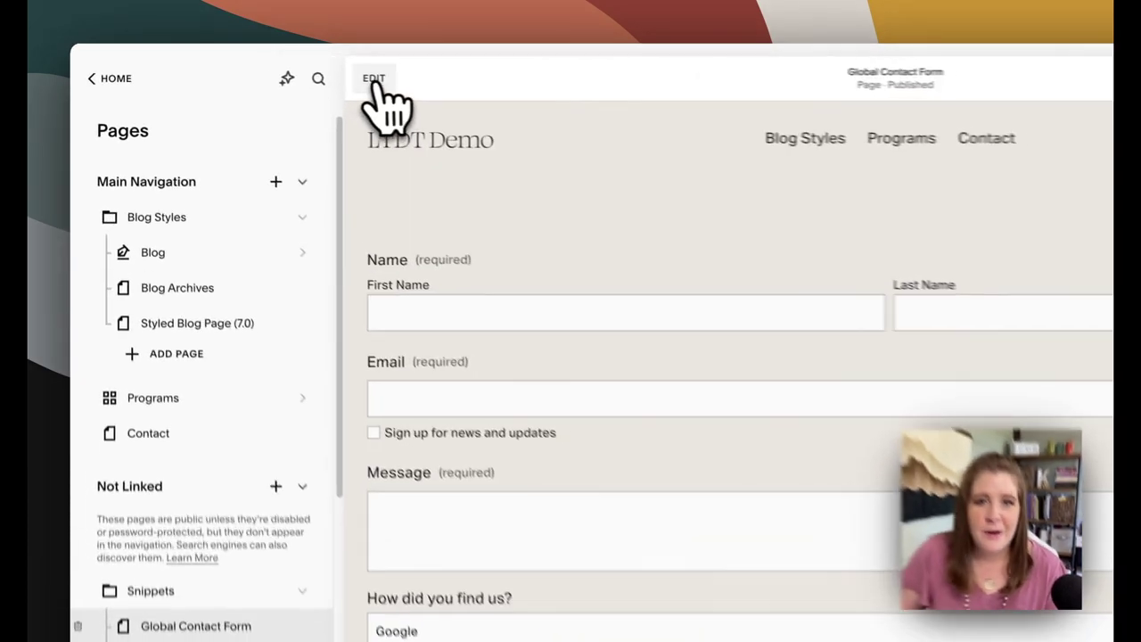
{"action": "left_click", "coordinate": [288, 67]}
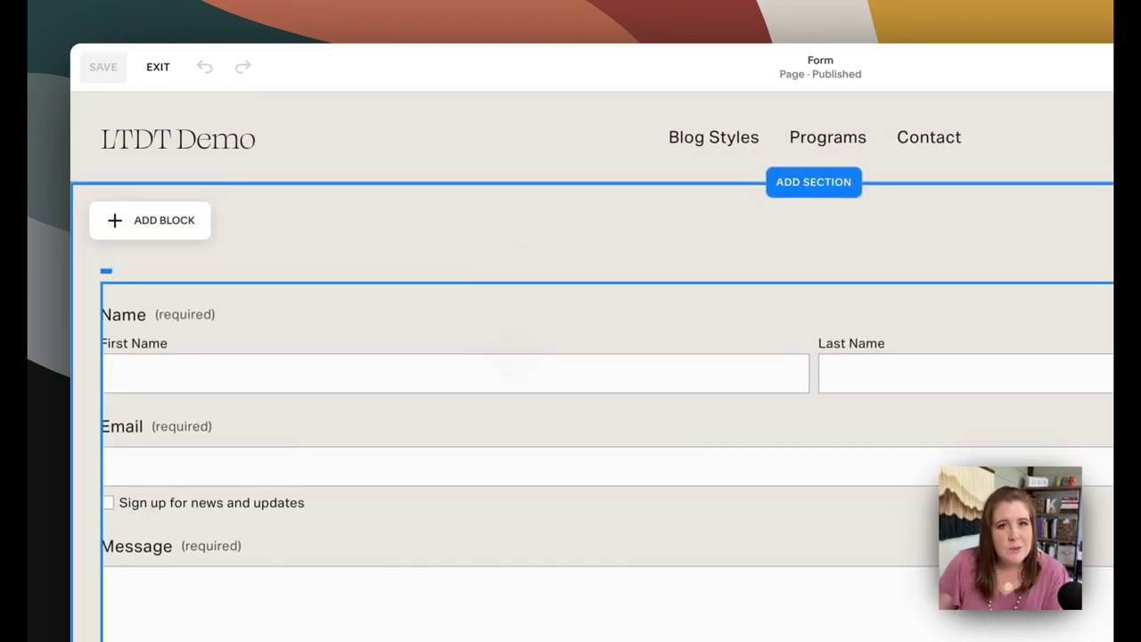
{"action": "left_click", "coordinate": [247, 351]}
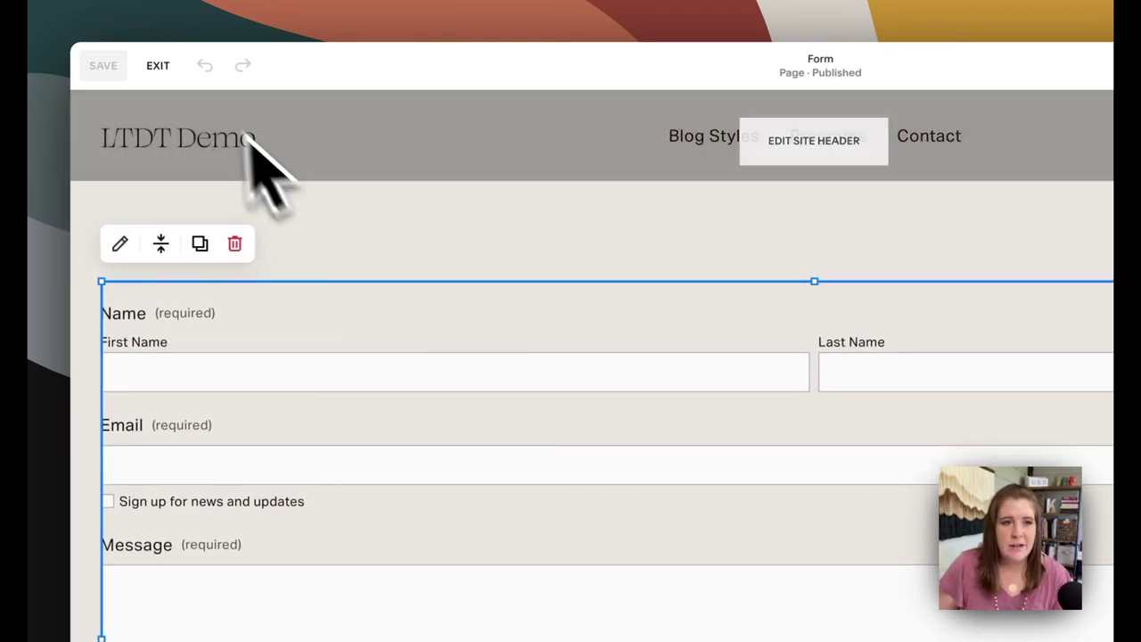
{"action": "left_click", "coordinate": [159, 66]}
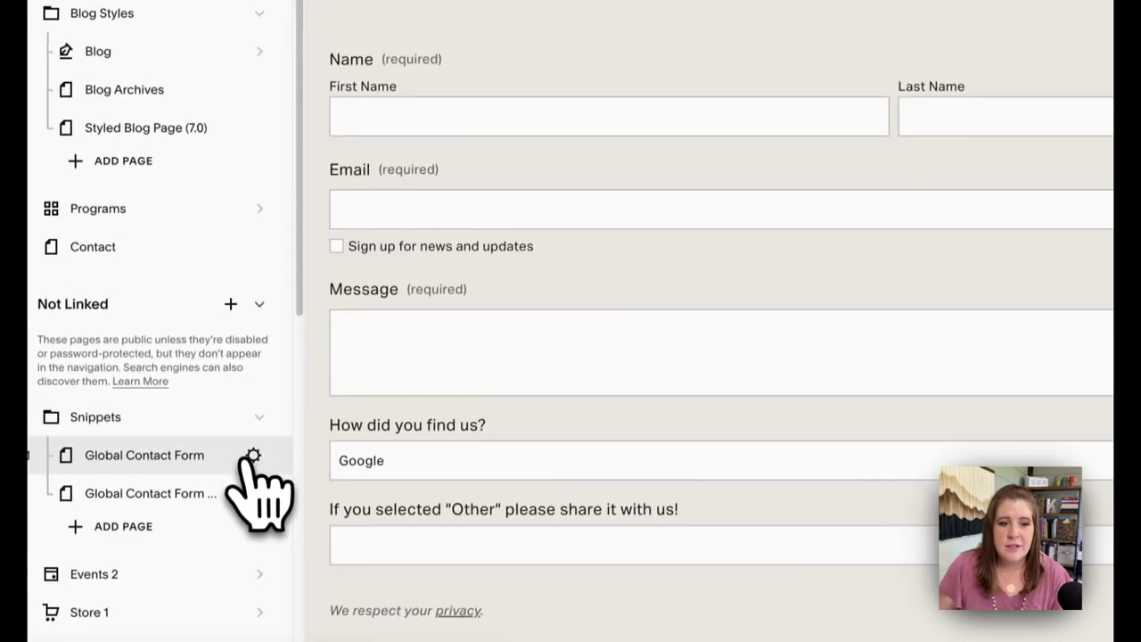
{"action": "left_click", "coordinate": [266, 601]}
{"action": "left_click", "coordinate": [748, 366]}
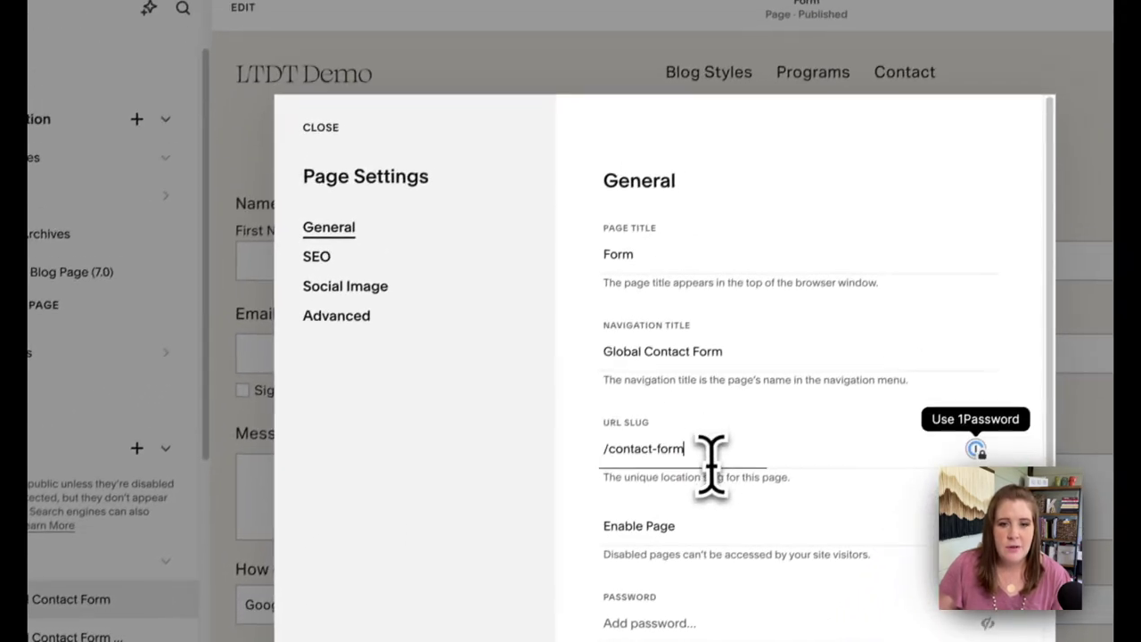
{"action": "left_click", "coordinate": [313, 141]}
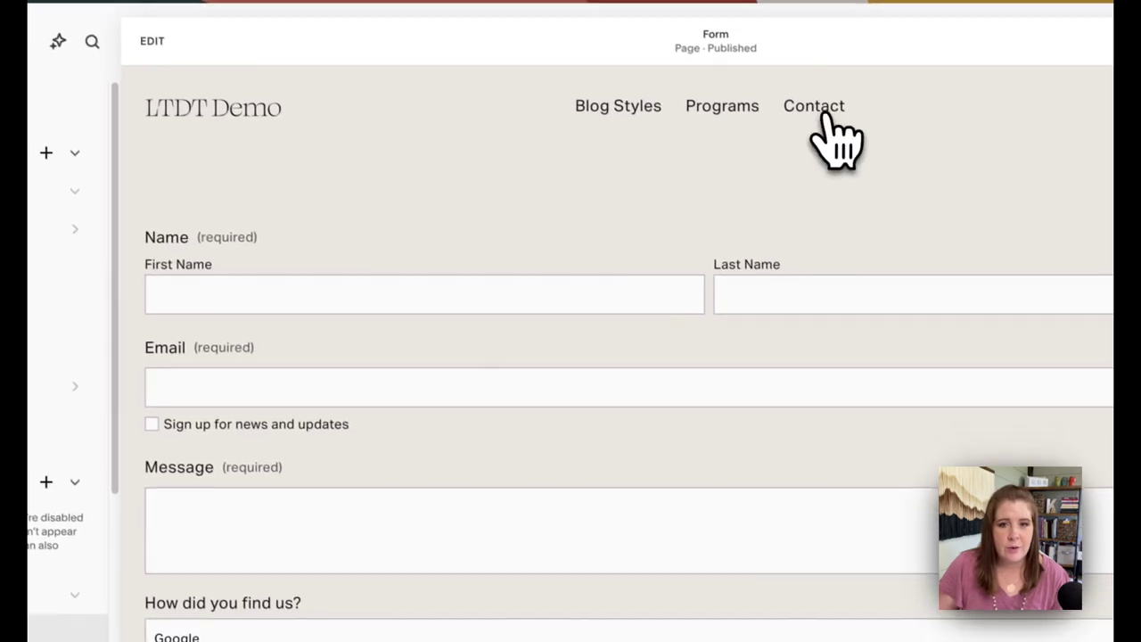
Go to the Contact page and open it in the editor
{"action": "left_click", "coordinate": [821, 114]}
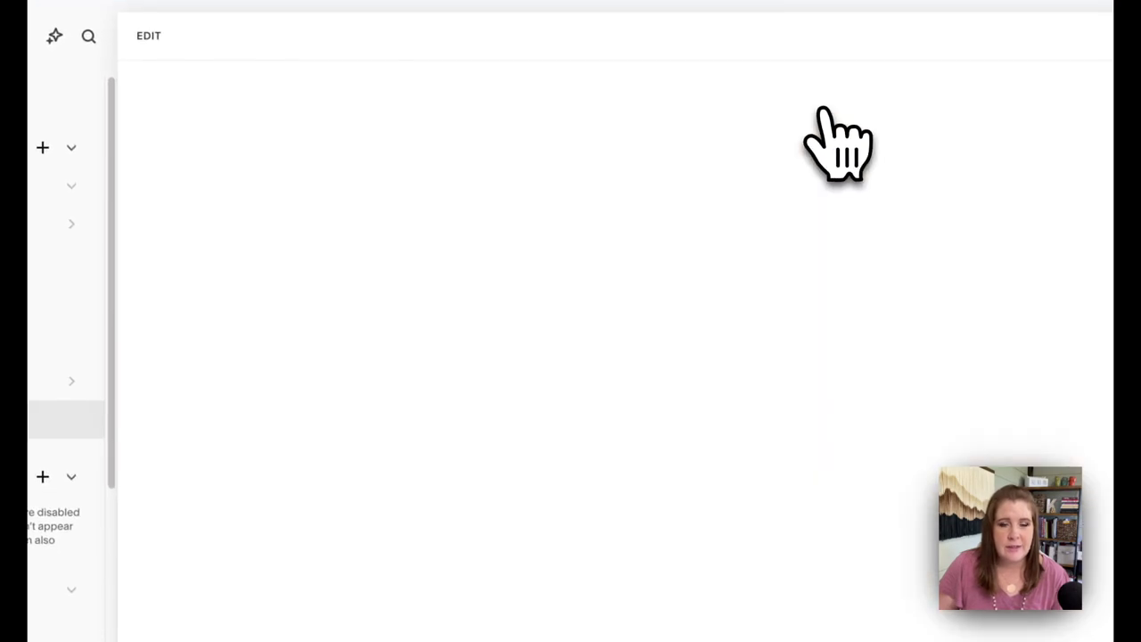
{"action": "scroll", "coordinate": [432, 512], "scroll_direction": "down", "scroll_amount": 15}
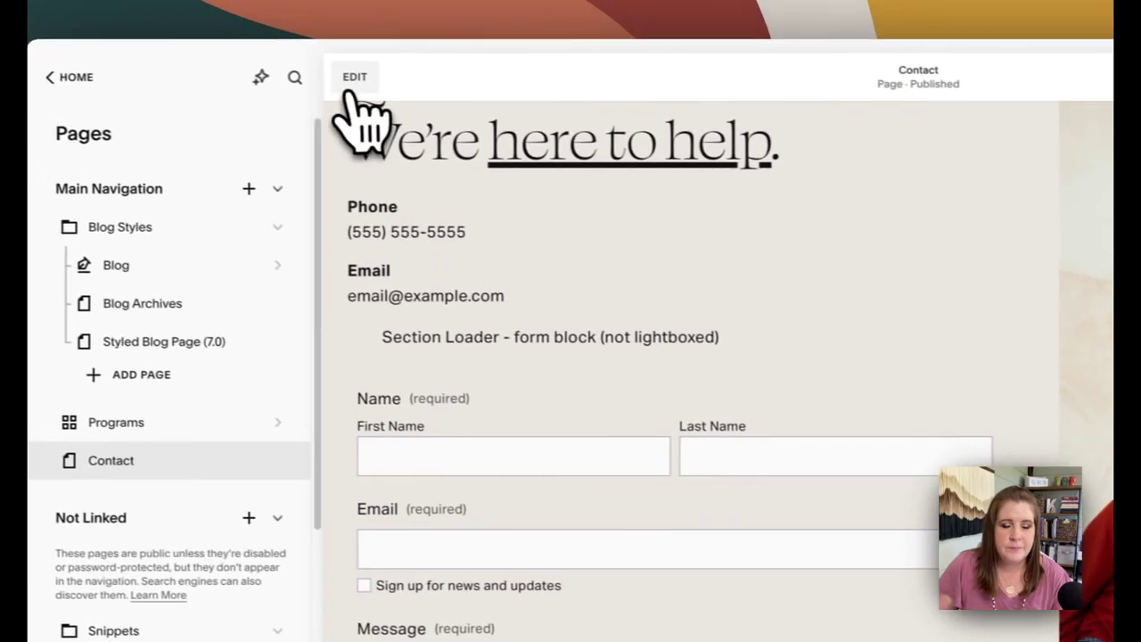
{"action": "left_click", "coordinate": [148, 35]}
{"action": "scroll", "coordinate": [571, 437], "scroll_direction": "down", "scroll_amount": 3}
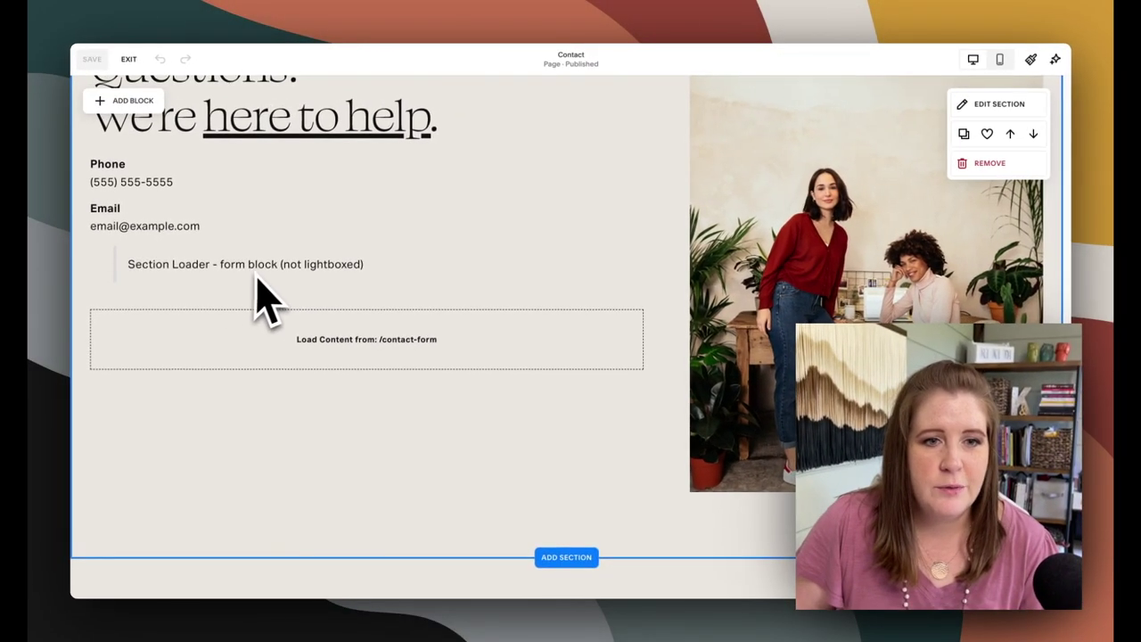
Open the section loader block's code and confirm it loads /contact-form
{"action": "left_click", "coordinate": [368, 344]}
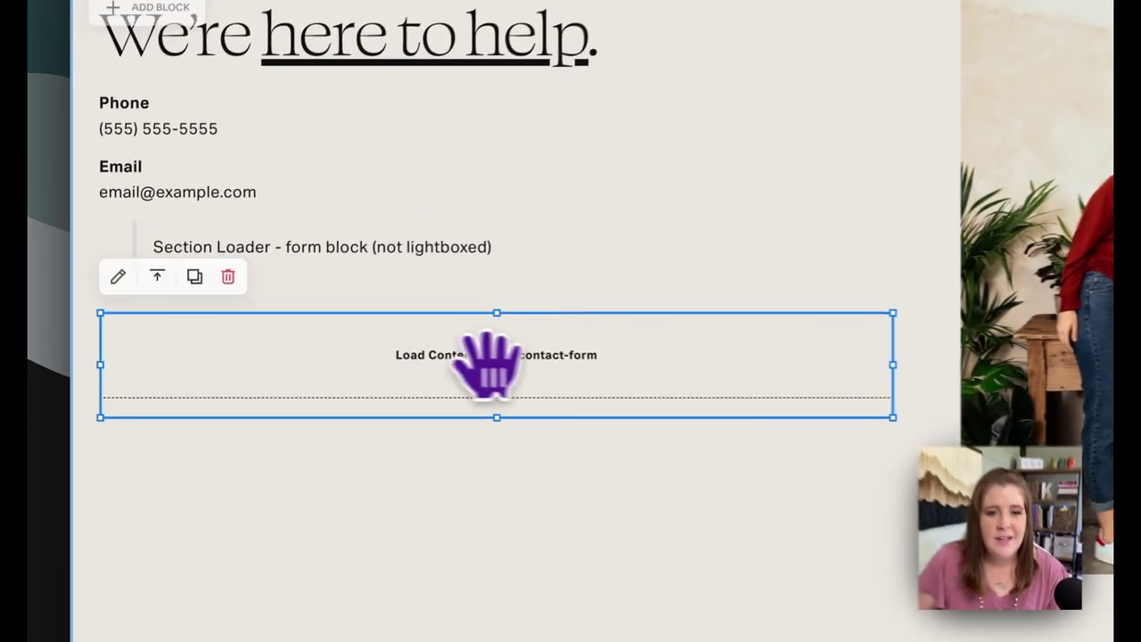
{"action": "left_click", "coordinate": [100, 283]}
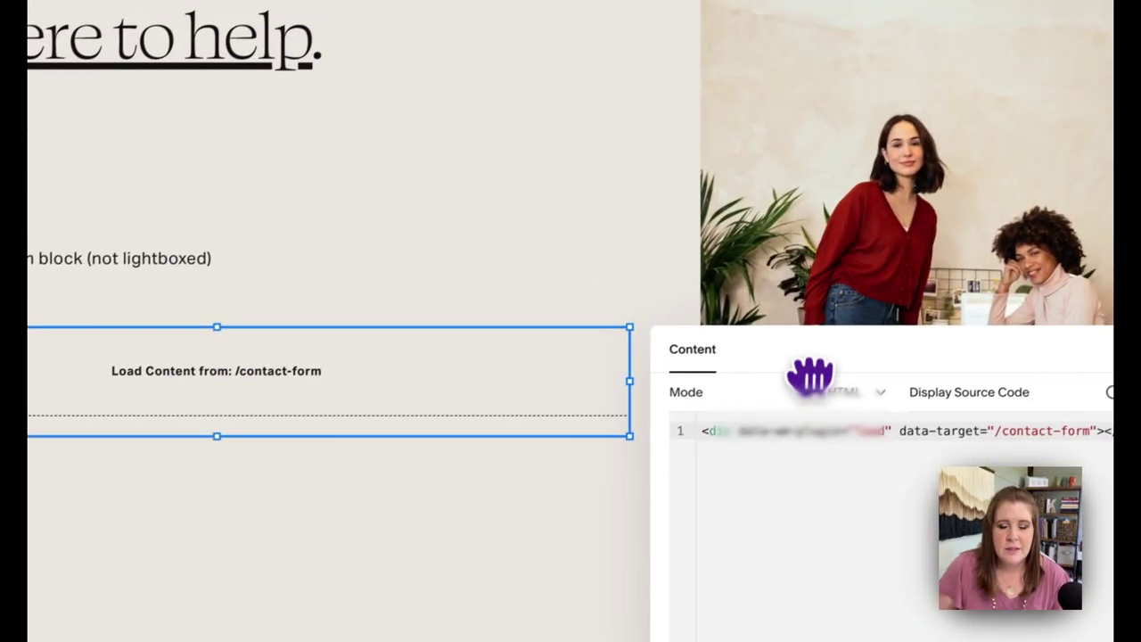
{"action": "left_click_drag", "start_coordinate": [804, 377], "coordinate": [555, 183]}
{"action": "left_click", "coordinate": [743, 250]}
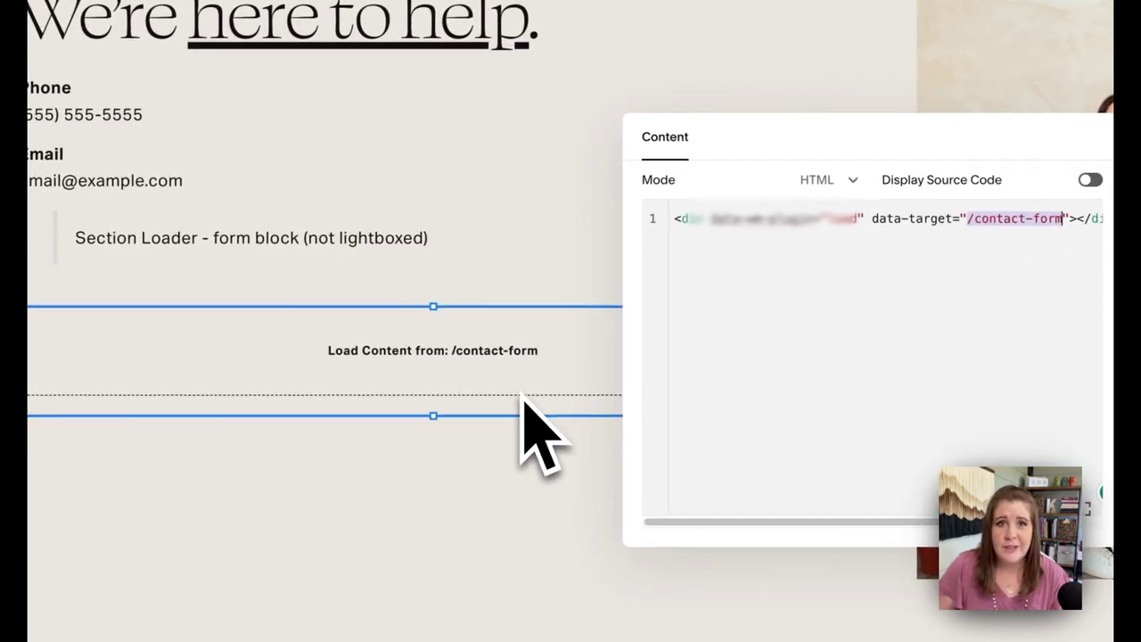
Close the first loader's code and open the lightboxed loader's code targeting /contact-form-lb
{"action": "left_click", "coordinate": [523, 502]}
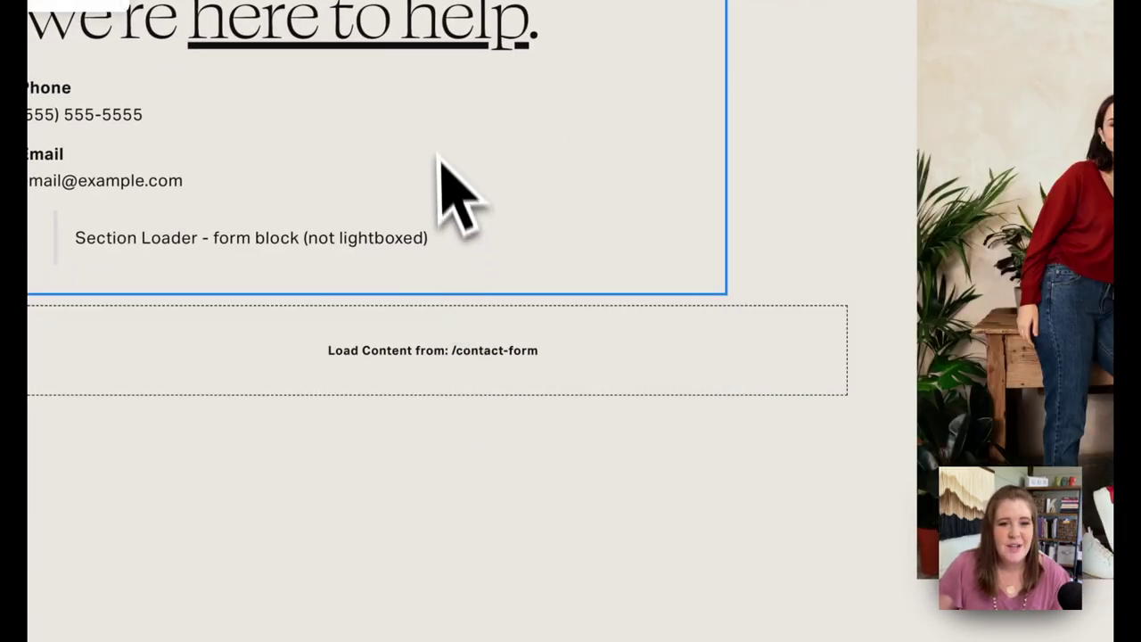
{"action": "scroll", "coordinate": [499, 367], "scroll_direction": "down", "scroll_amount": 5}
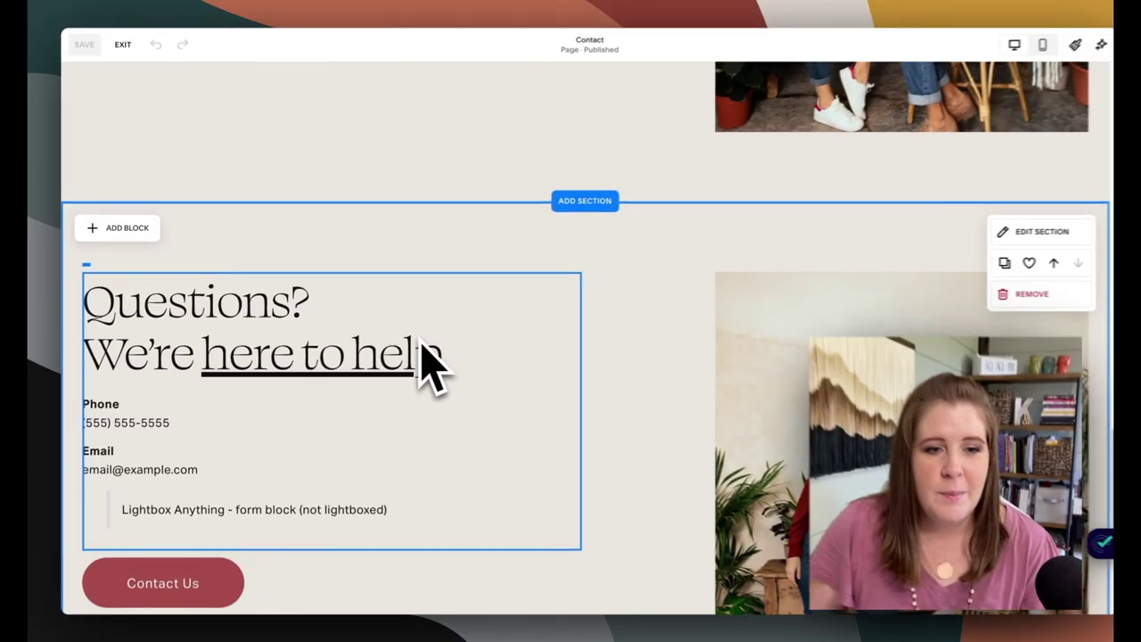
{"action": "scroll", "coordinate": [411, 356], "scroll_direction": "down", "scroll_amount": 10}
{"action": "scroll", "coordinate": [409, 336], "scroll_direction": "up", "scroll_amount": 5}
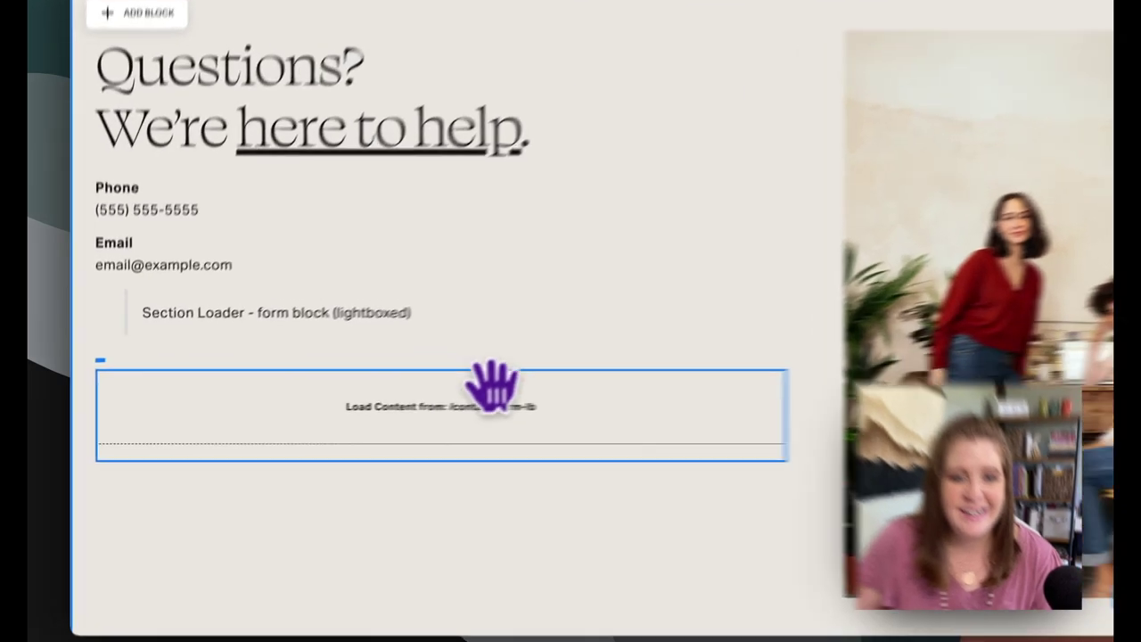
{"action": "left_click", "coordinate": [492, 385]}
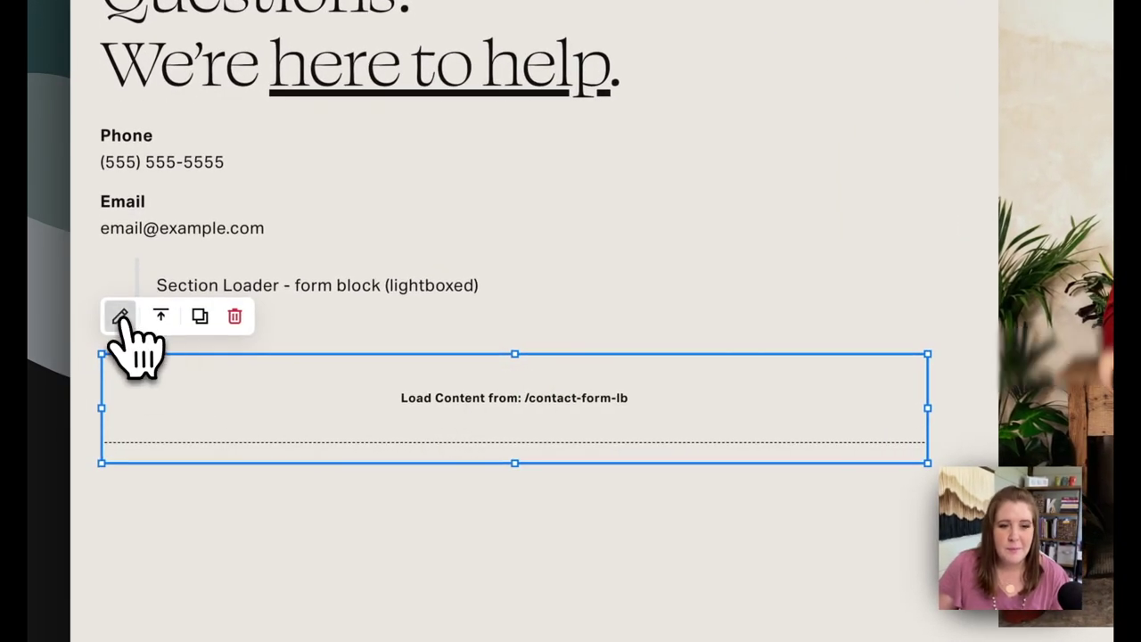
{"action": "left_click", "coordinate": [120, 316]}
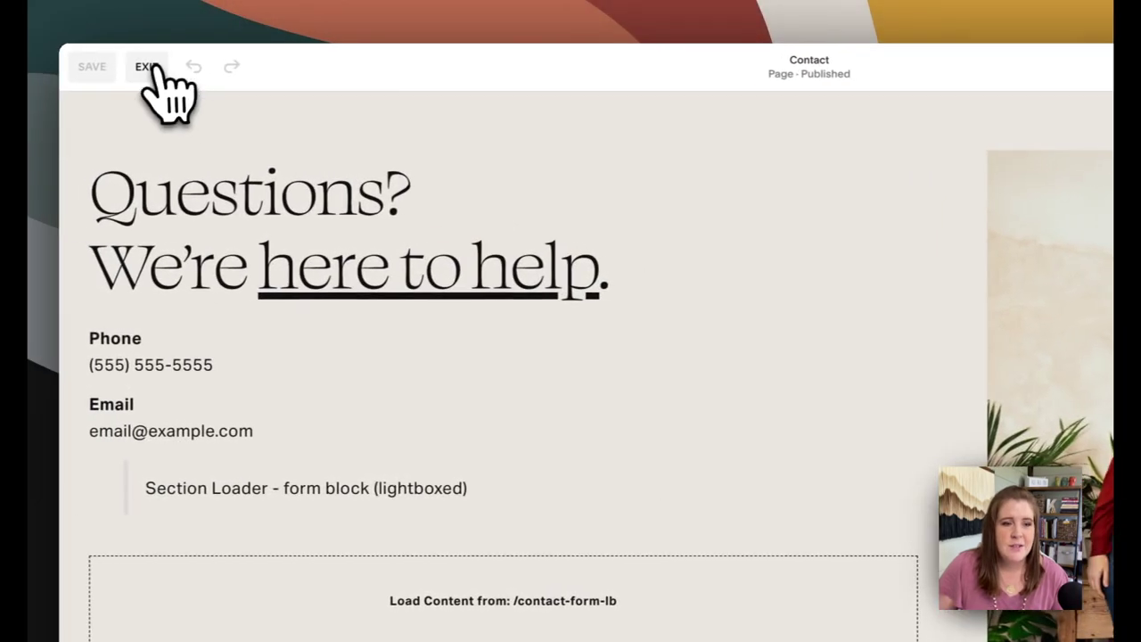
Leave the Contact editor and open the Global Contact Form LB snippet page for editing
{"action": "left_click", "coordinate": [148, 72]}
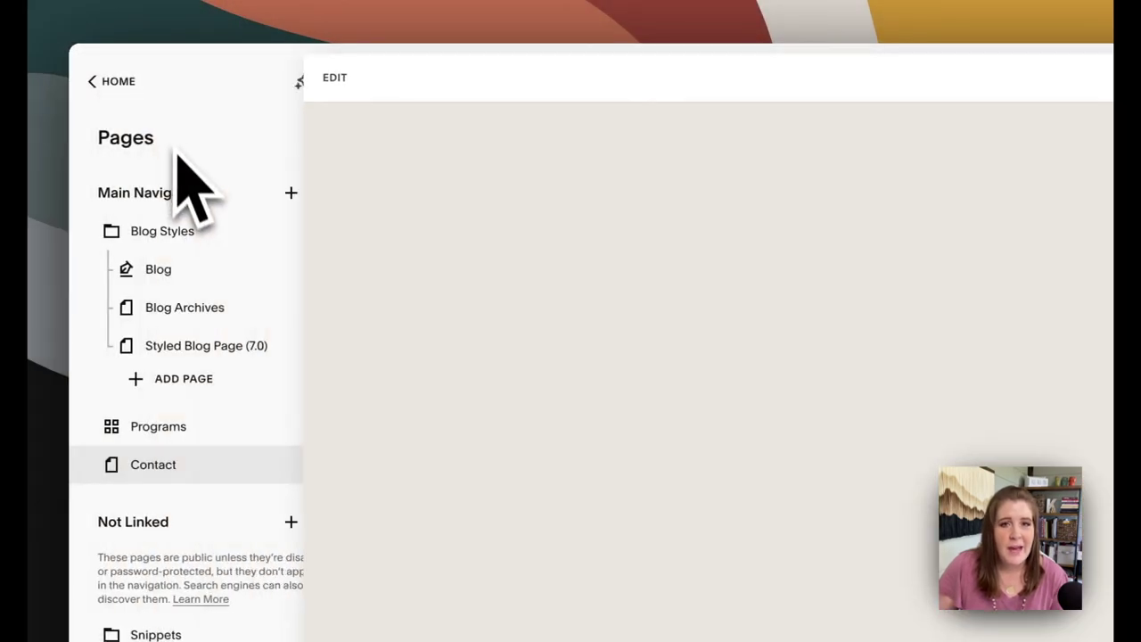
{"action": "scroll", "coordinate": [196, 428], "scroll_direction": "down", "scroll_amount": 3}
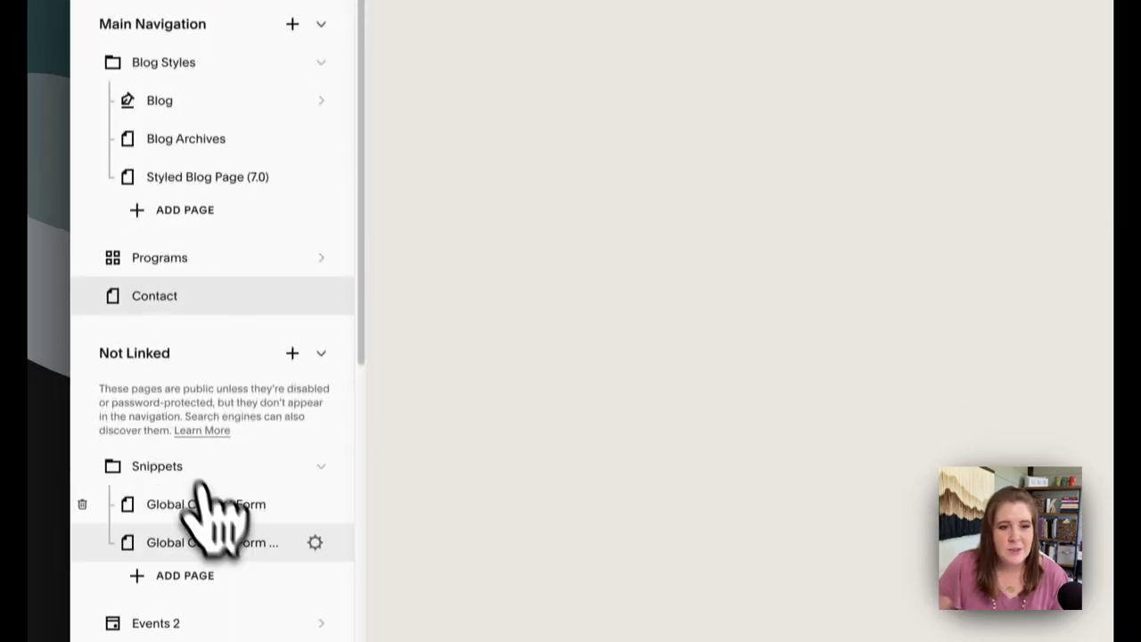
{"action": "left_click", "coordinate": [212, 526]}
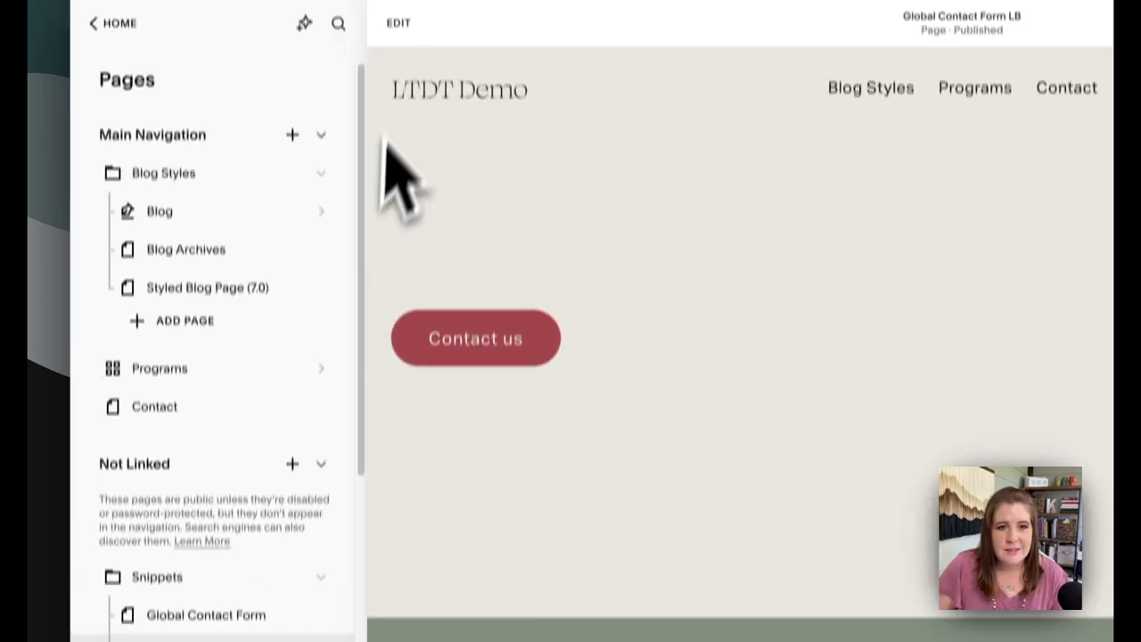
{"action": "left_click", "coordinate": [398, 23]}
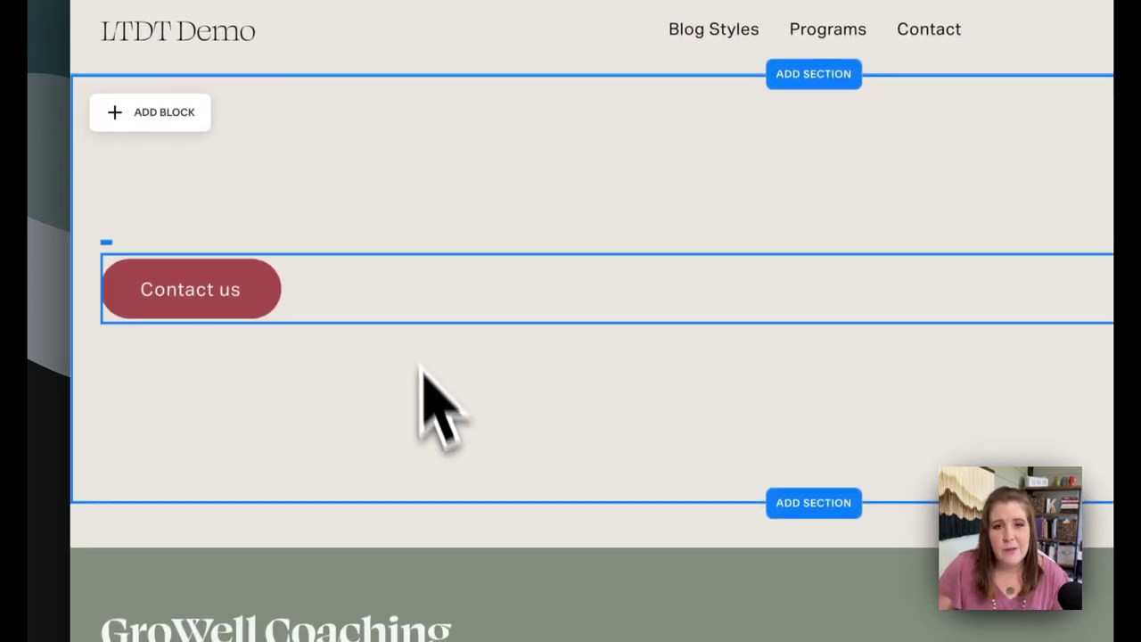
Check that the Contact us button's Design settings have Lightbox on, then exit the editor
{"action": "left_click", "coordinate": [205, 267]}
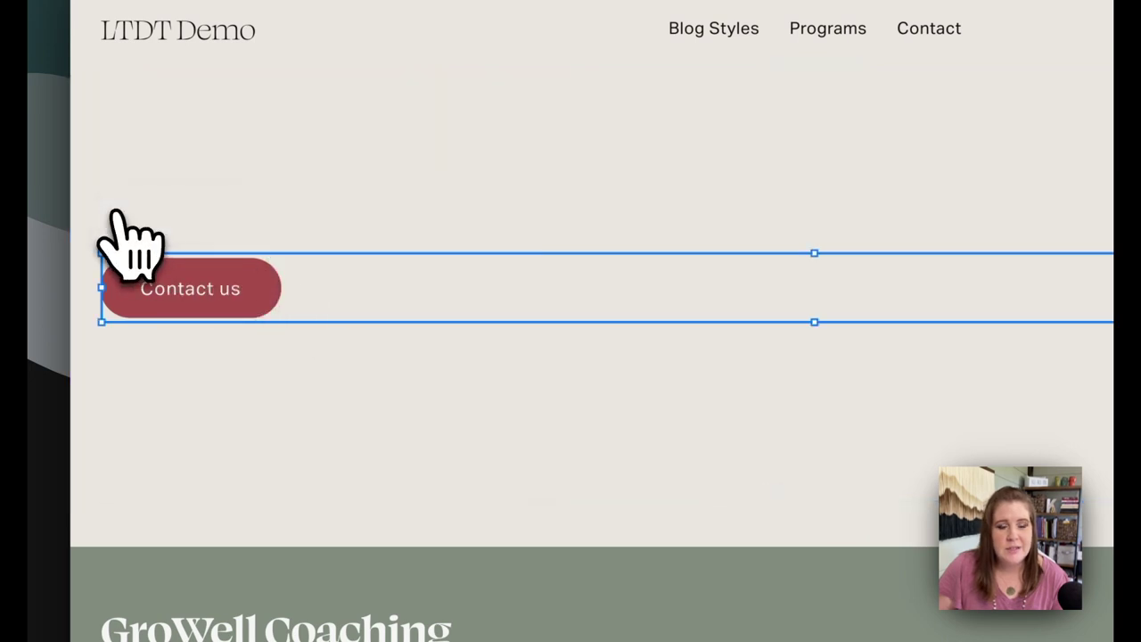
{"action": "left_click", "coordinate": [119, 214]}
{"action": "left_click_drag", "start_coordinate": [944, 335], "coordinate": [458, 203]}
{"action": "left_click", "coordinate": [441, 214]}
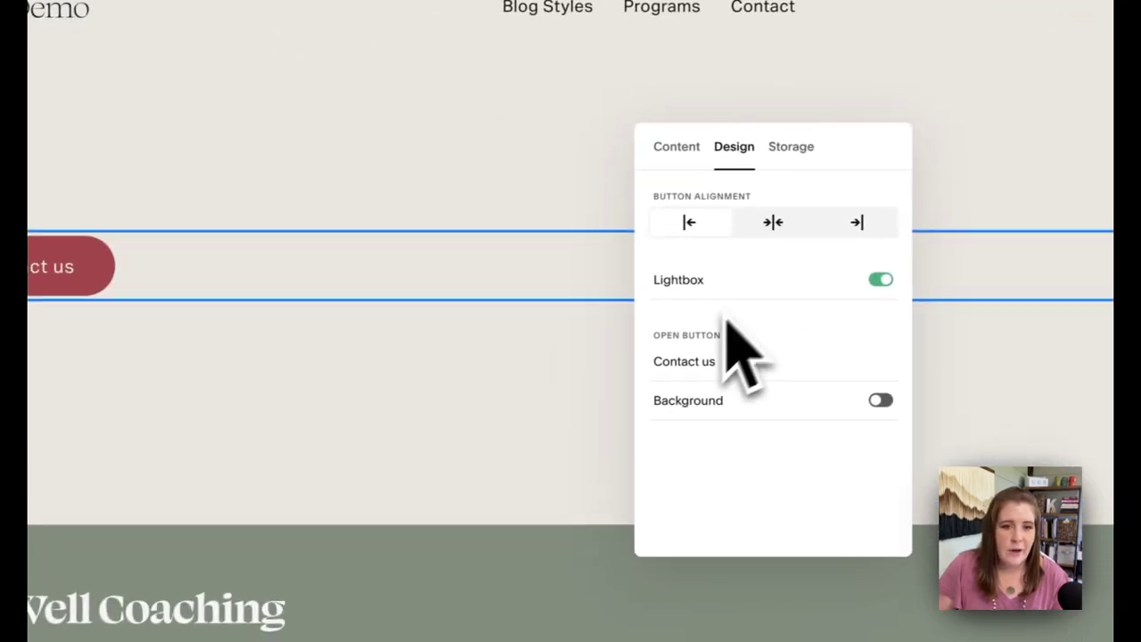
{"action": "left_click", "coordinate": [728, 363]}
{"action": "left_click", "coordinate": [547, 402]}
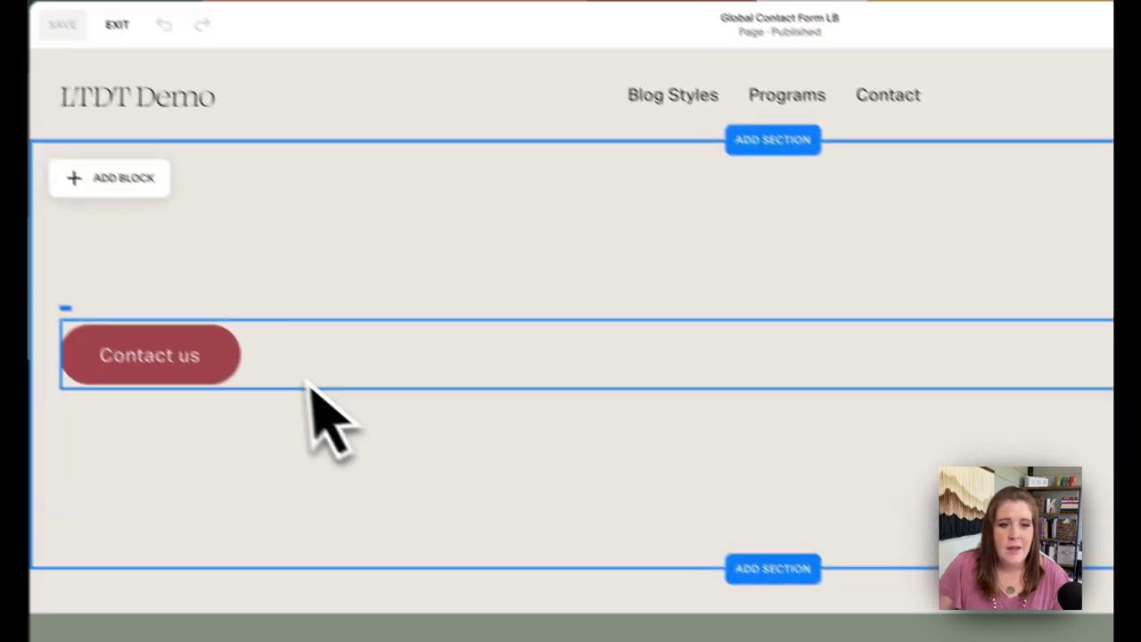
{"action": "left_click", "coordinate": [117, 24]}
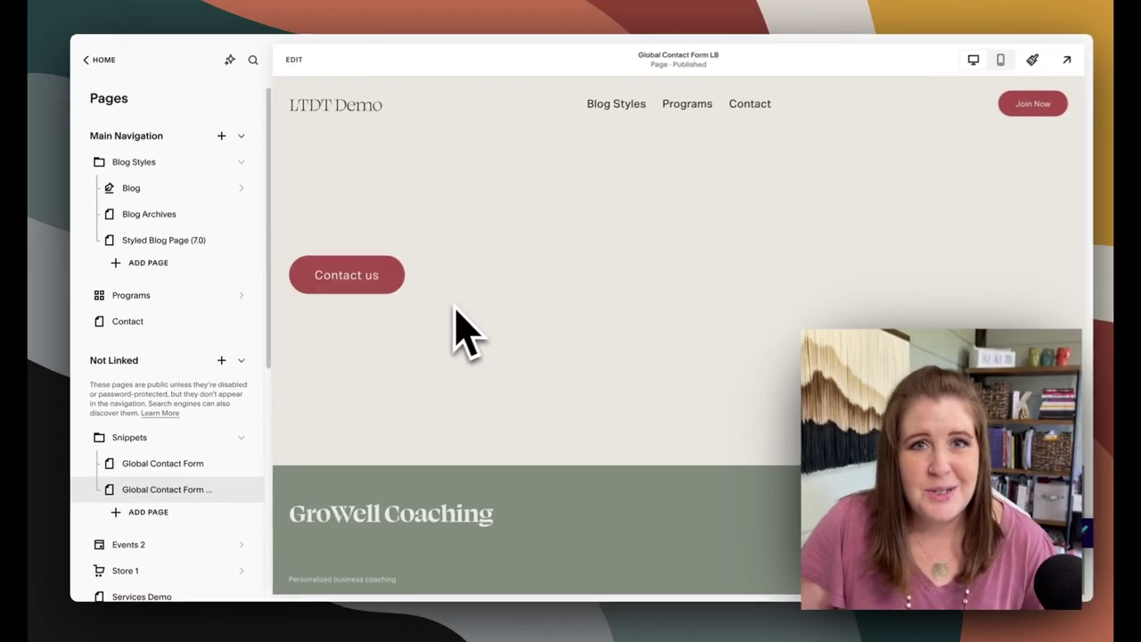
Reopen the Contact page editor and select the block in the 'Lightbox Anything - form block' section
{"action": "left_click", "coordinate": [745, 106]}
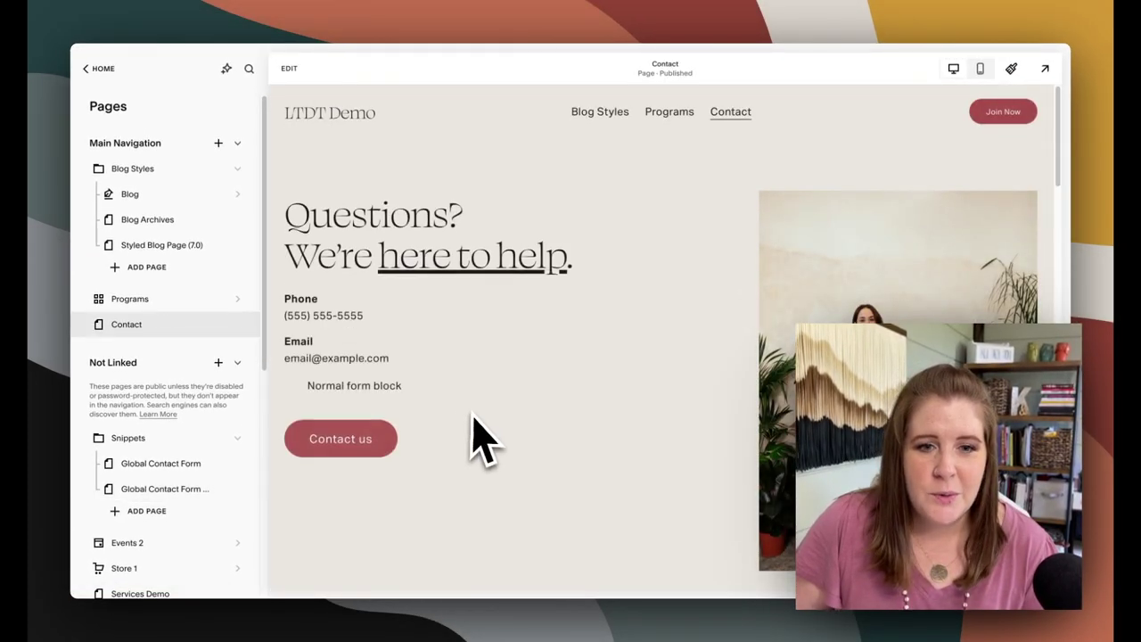
{"action": "scroll", "coordinate": [471, 437], "scroll_direction": "down", "scroll_amount": 4}
{"action": "scroll", "coordinate": [471, 438], "scroll_direction": "up", "scroll_amount": 2}
{"action": "scroll", "coordinate": [426, 317], "scroll_direction": "up", "scroll_amount": 2}
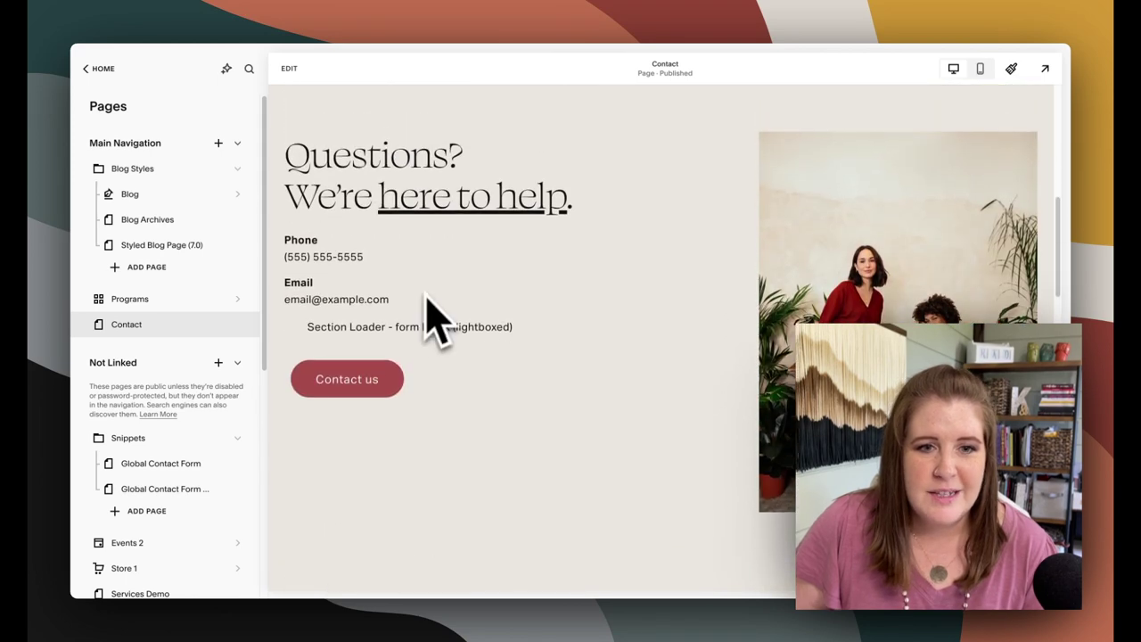
{"action": "left_click", "coordinate": [350, 149]}
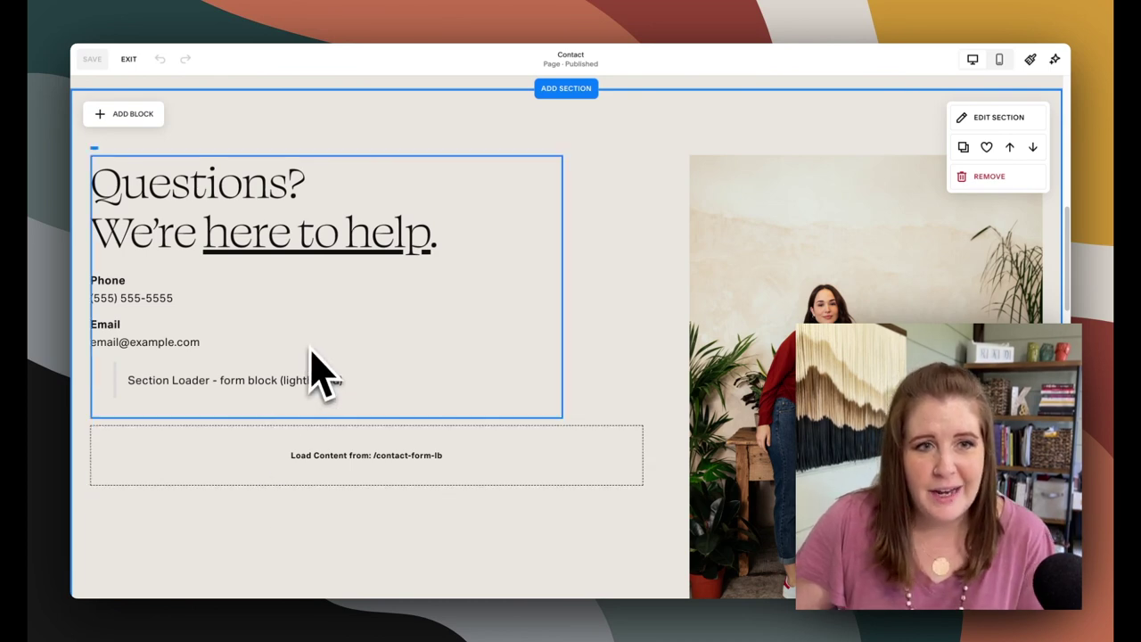
{"action": "scroll", "coordinate": [397, 285], "scroll_direction": "down", "scroll_amount": 12}
{"action": "scroll", "coordinate": [365, 392], "scroll_direction": "down", "scroll_amount": 3}
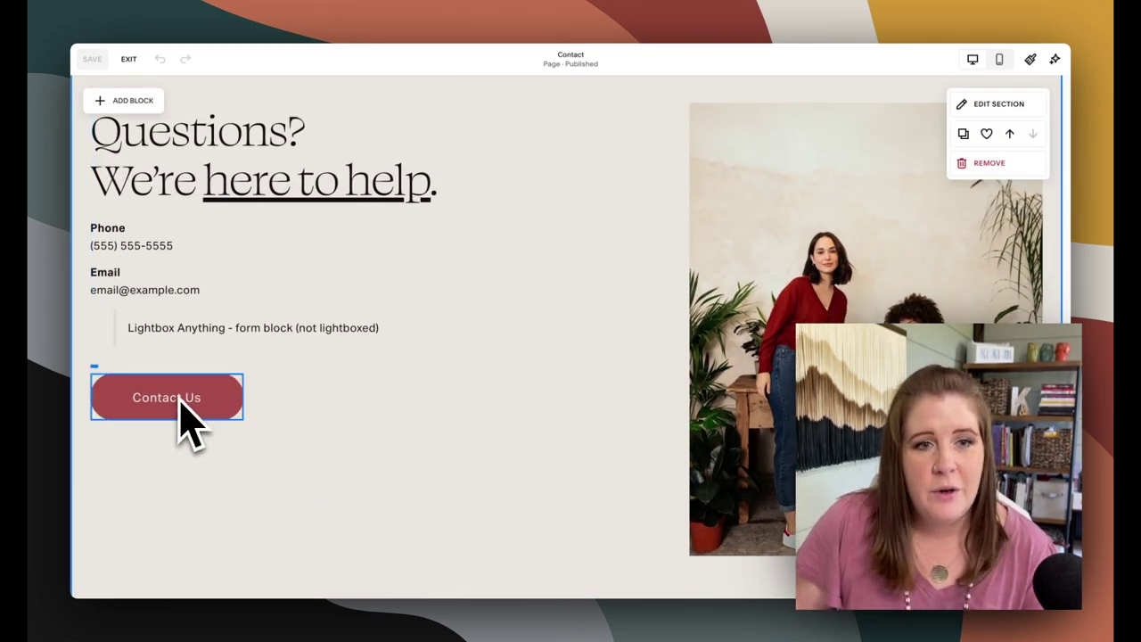
{"action": "scroll", "coordinate": [280, 374], "scroll_direction": "up", "scroll_amount": 8}
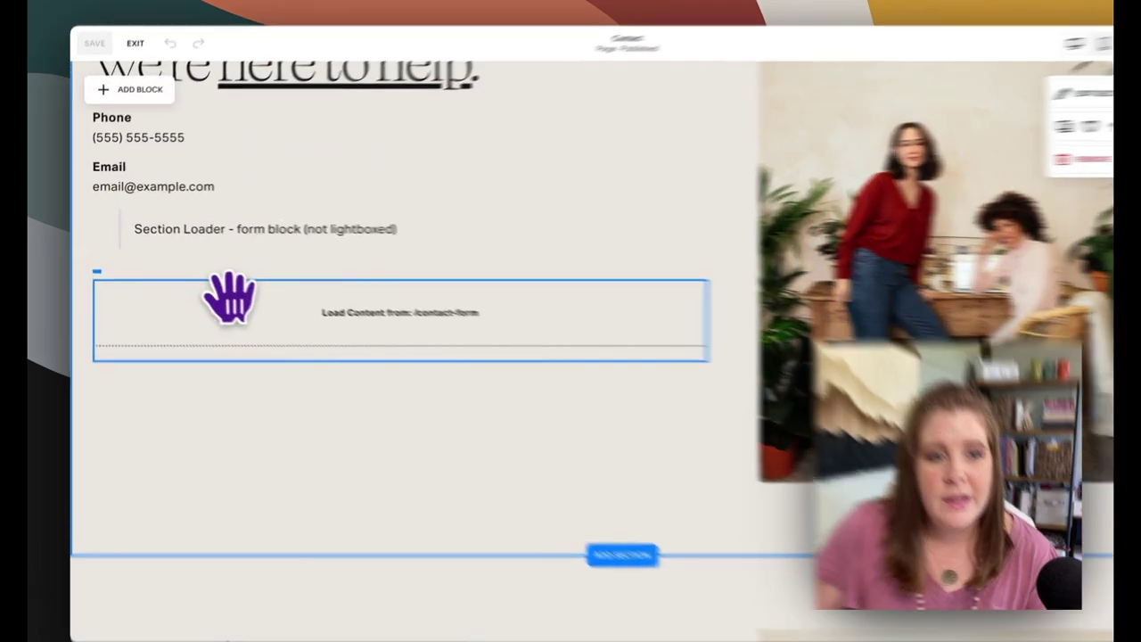
{"action": "left_click", "coordinate": [230, 303]}
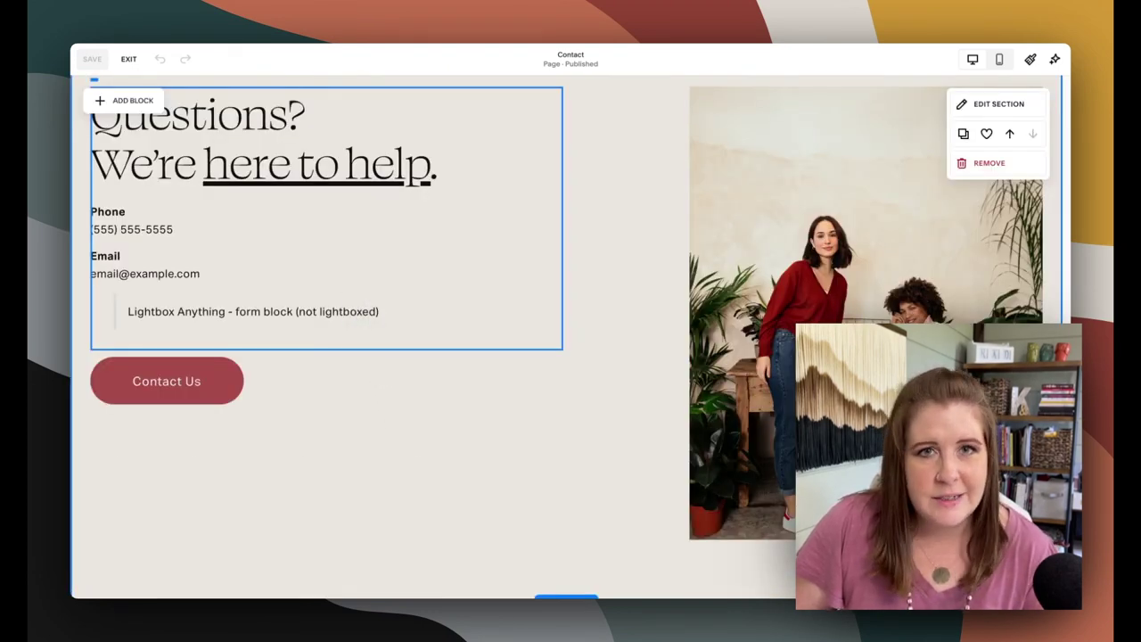
Open the Contact Us button's settings and highlight its #lightbox_contact-form link
{"action": "left_click", "coordinate": [236, 376]}
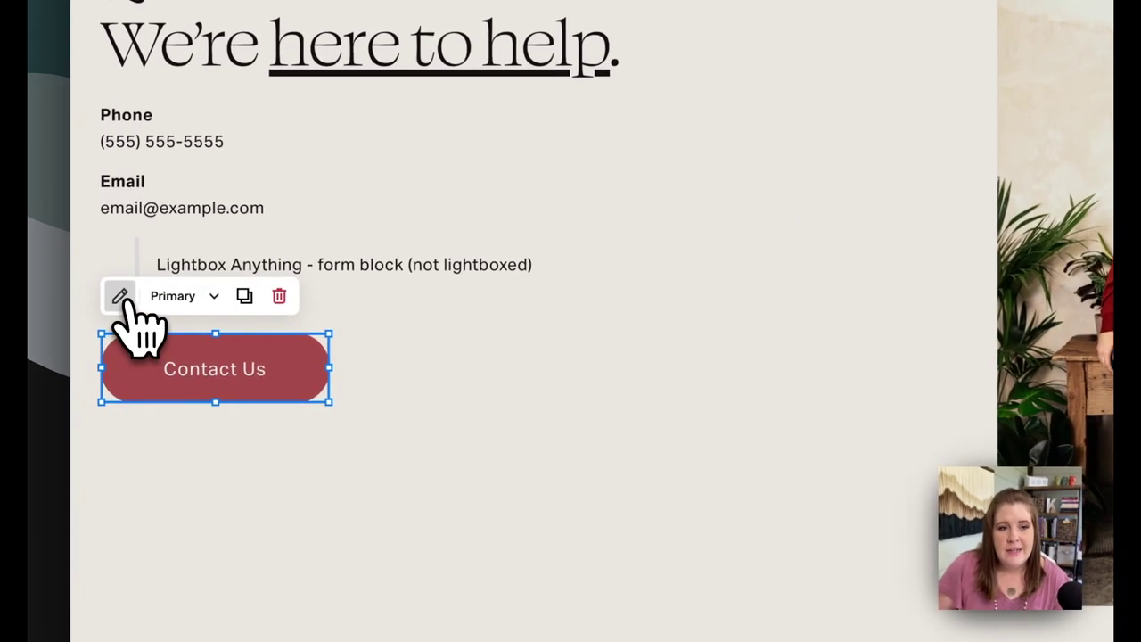
{"action": "left_click", "coordinate": [120, 296]}
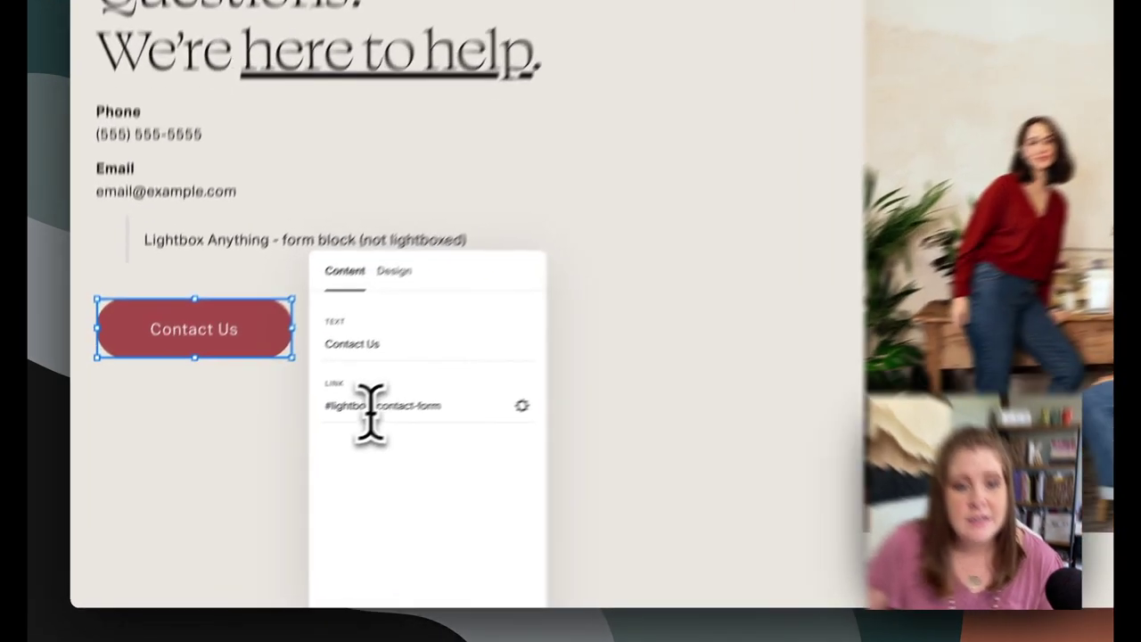
{"action": "left_click_drag", "start_coordinate": [304, 441], "coordinate": [270, 445]}
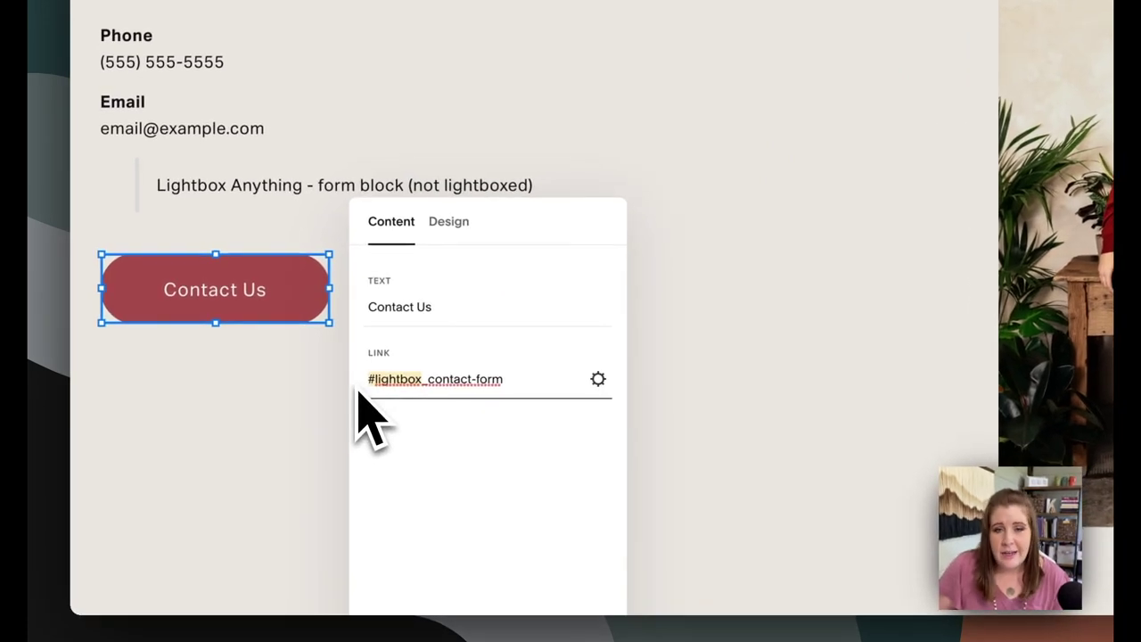
{"action": "left_click_drag", "start_coordinate": [429, 381], "coordinate": [509, 381]}
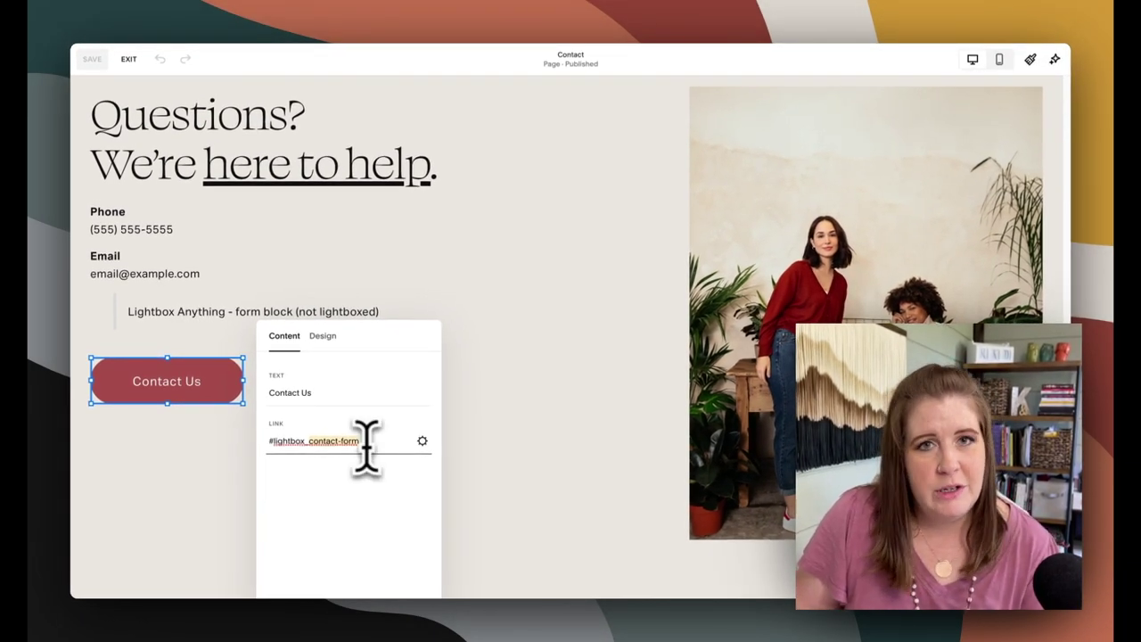
Link the words 'form block' in the Lightbox Anything text to #lightbox_contact-form
{"action": "left_click", "coordinate": [97, 70]}
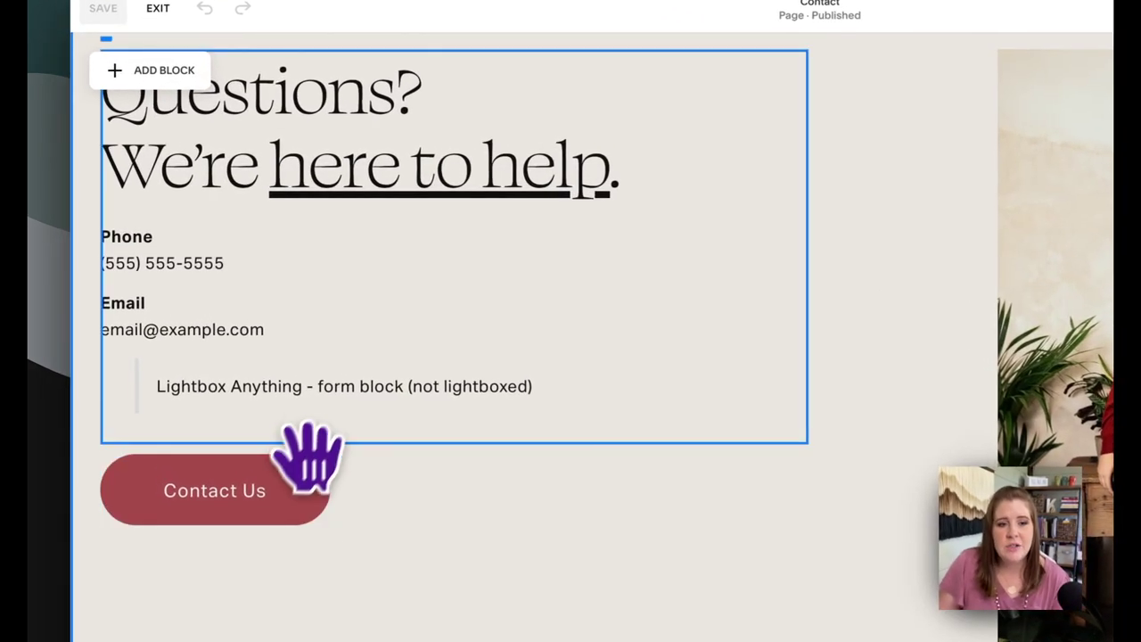
{"action": "left_click", "coordinate": [344, 387]}
{"action": "left_click", "coordinate": [319, 385]}
{"action": "left_click_drag", "start_coordinate": [319, 385], "coordinate": [400, 387]}
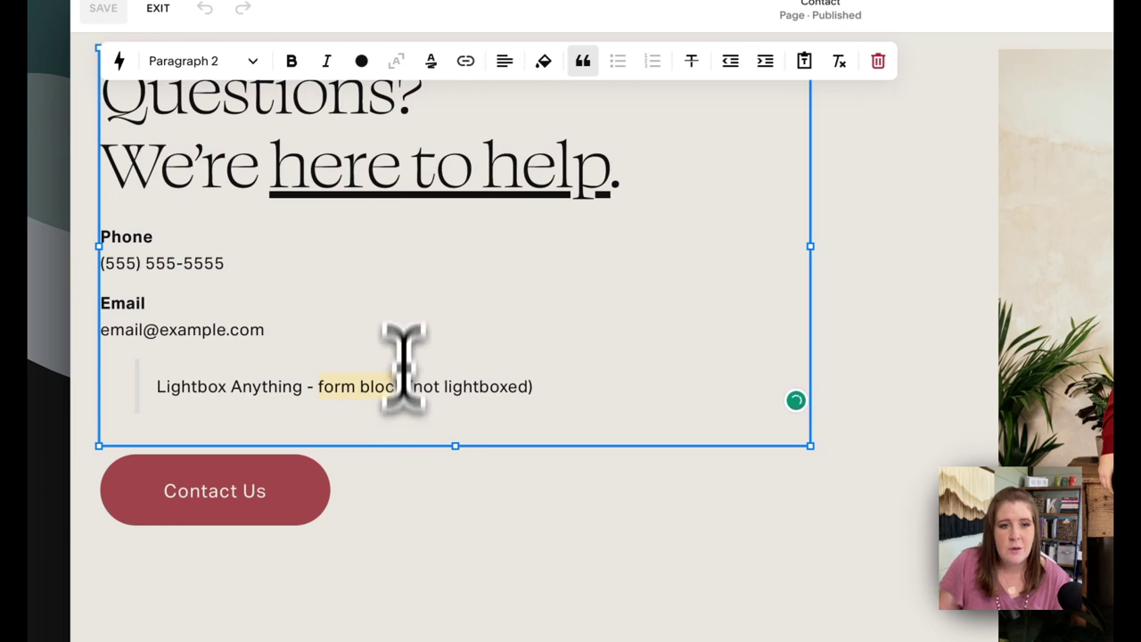
{"action": "left_click", "coordinate": [465, 61]}
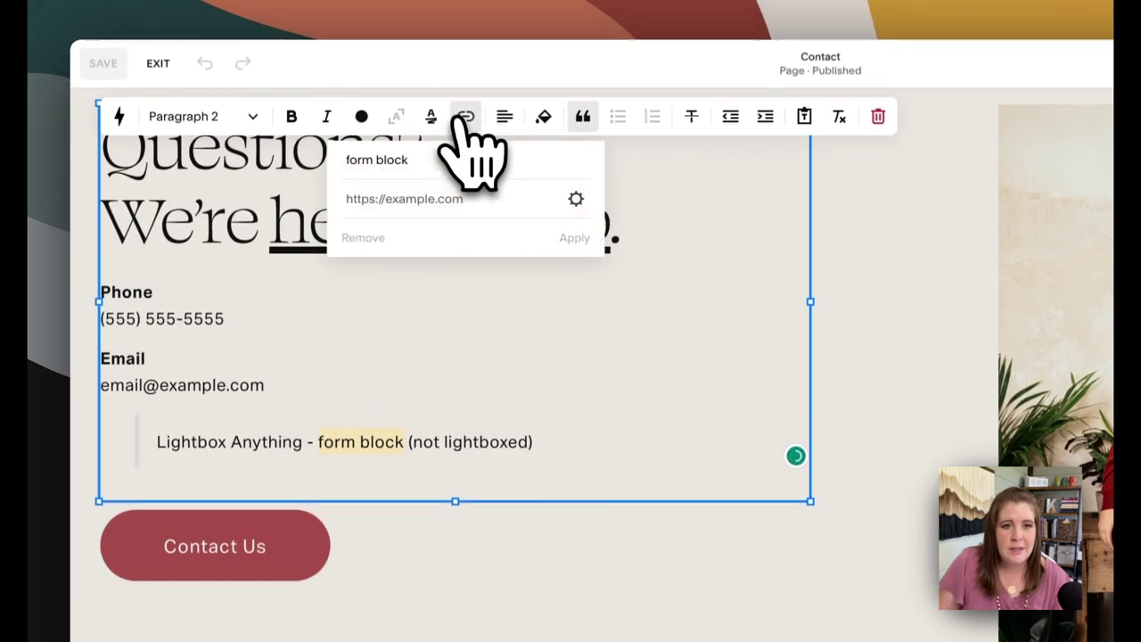
{"action": "left_click", "coordinate": [415, 203]}
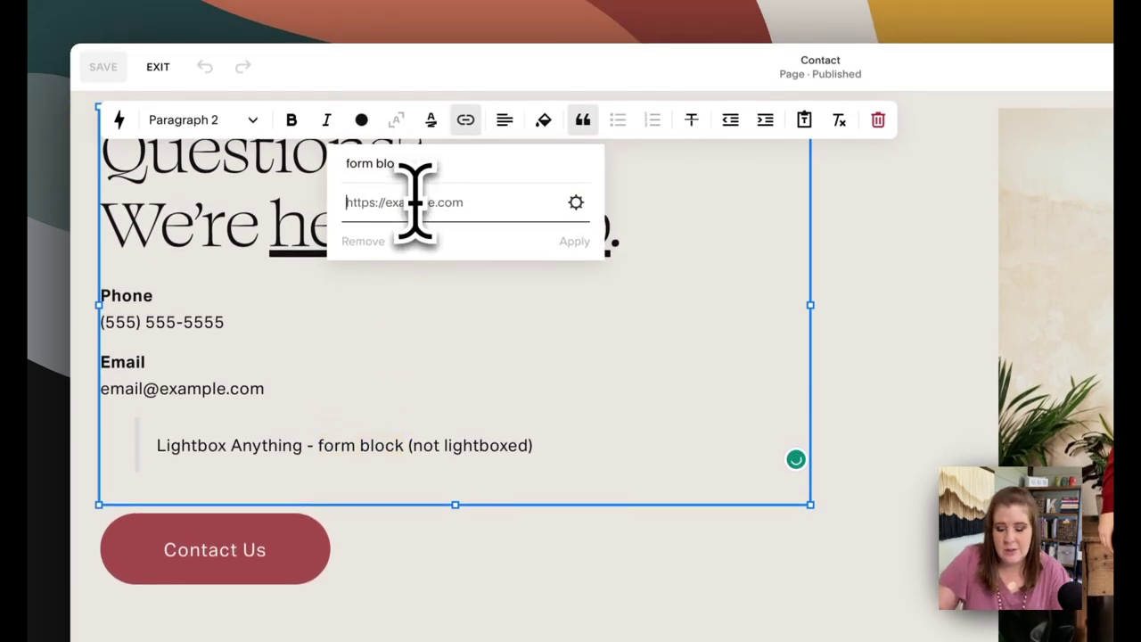
{"action": "type", "text": "#ligh"}
{"action": "type", "text": "tbox_contact-form"}
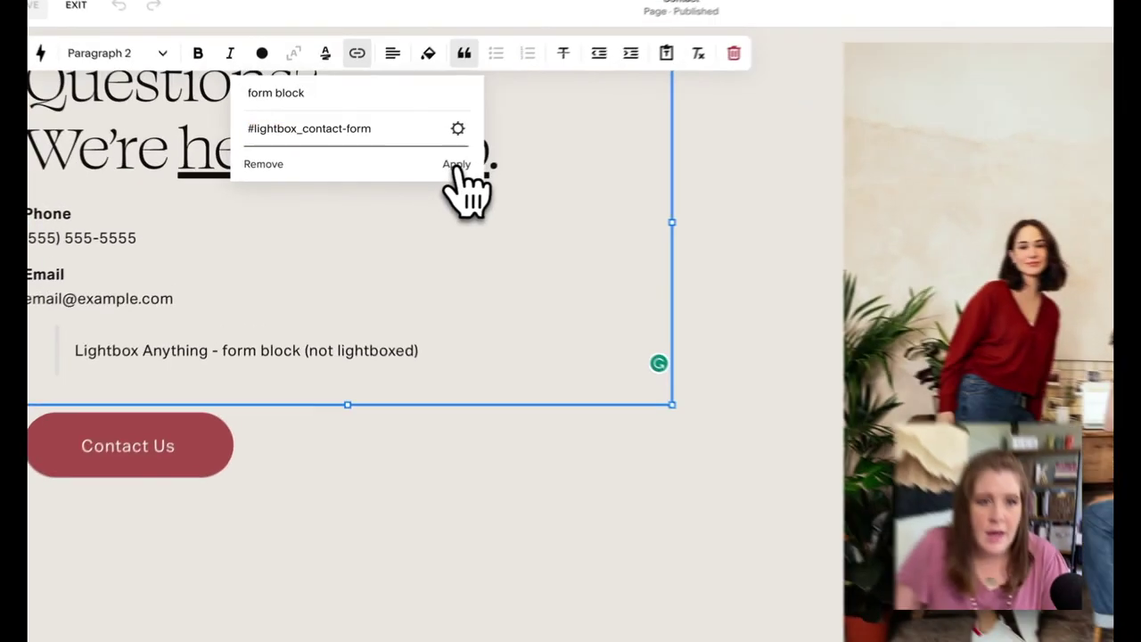
{"action": "left_click", "coordinate": [406, 174]}
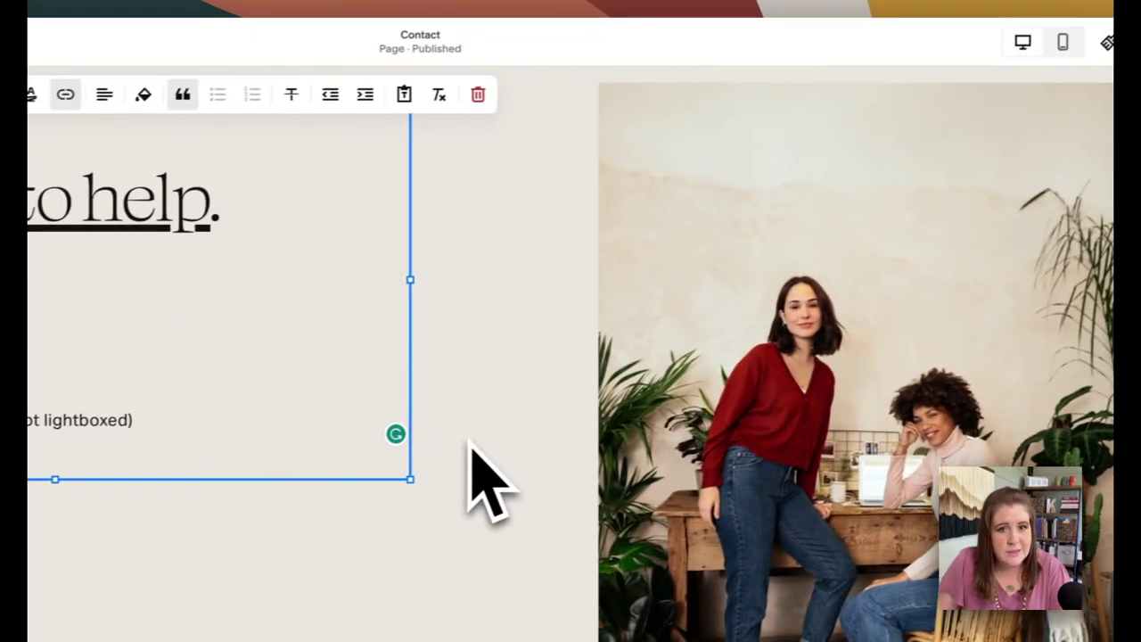
Give the two-women photo an On Image link to #lightbox_contact-form, then save the page
{"action": "left_click", "coordinate": [472, 441]}
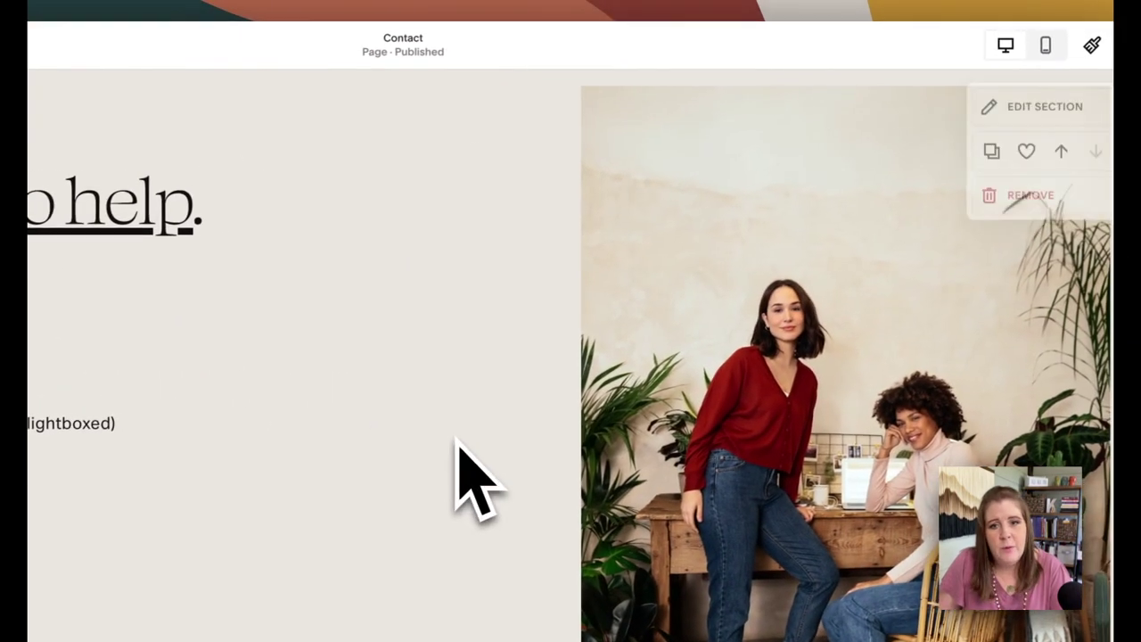
{"action": "left_click", "coordinate": [606, 134]}
{"action": "double_click", "coordinate": [596, 112]}
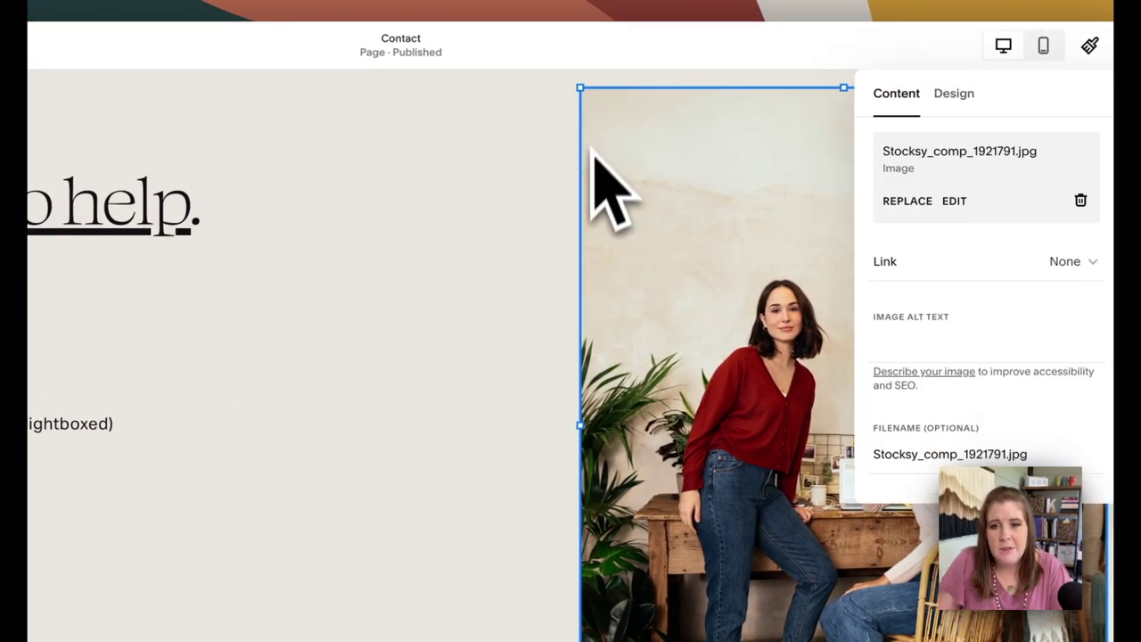
{"action": "left_click_drag", "start_coordinate": [943, 78], "coordinate": [585, 152]}
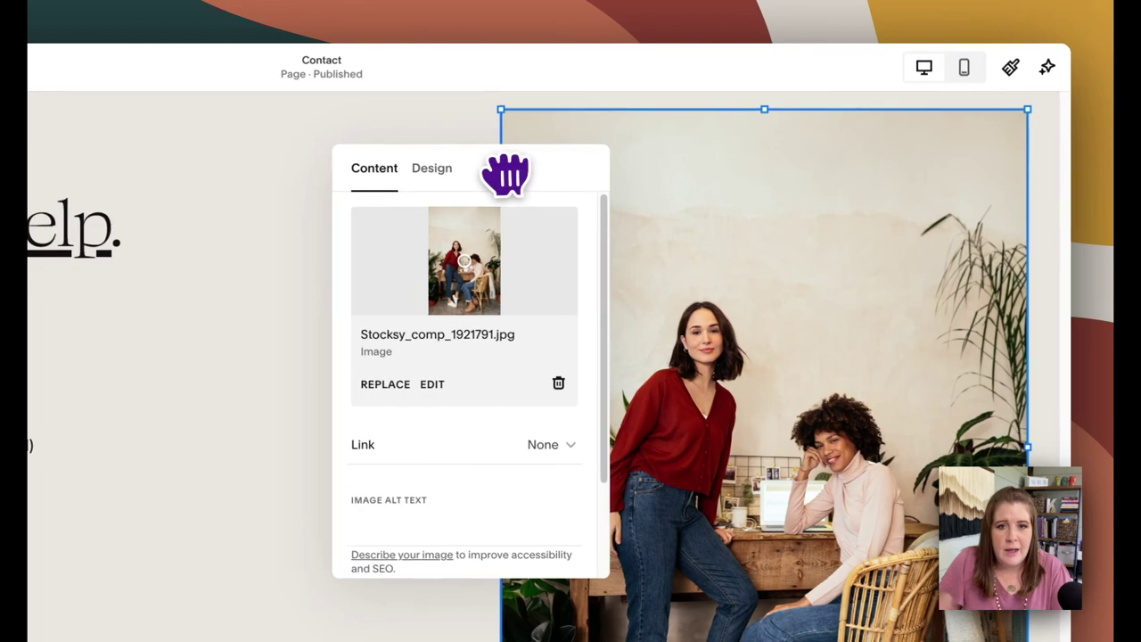
{"action": "left_click_drag", "start_coordinate": [505, 175], "coordinate": [505, 176]}
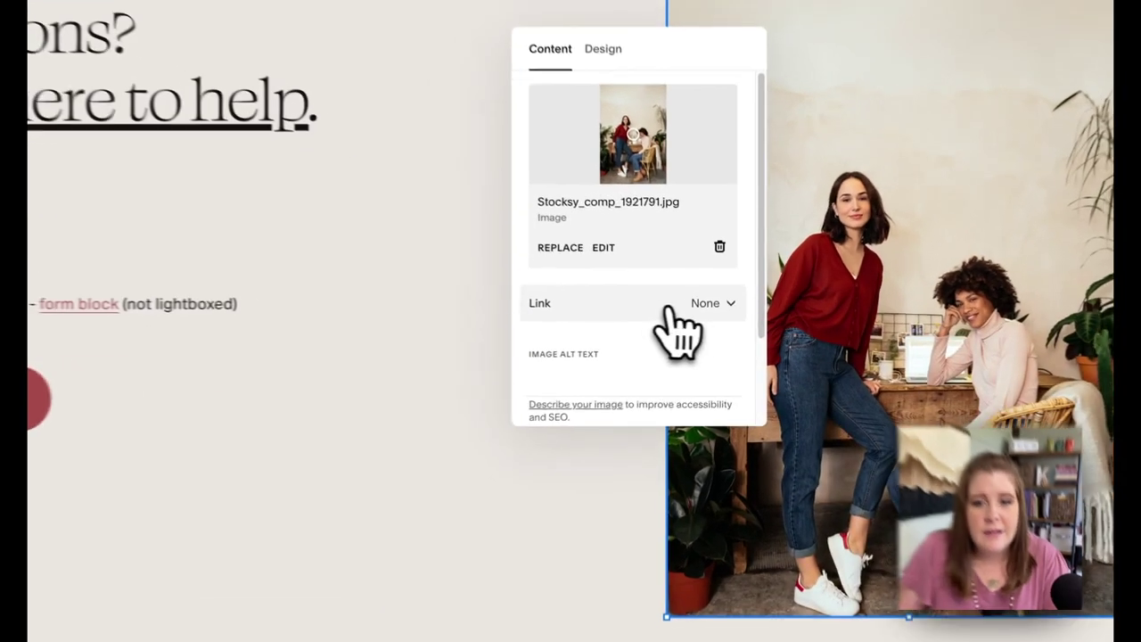
{"action": "left_click", "coordinate": [669, 307]}
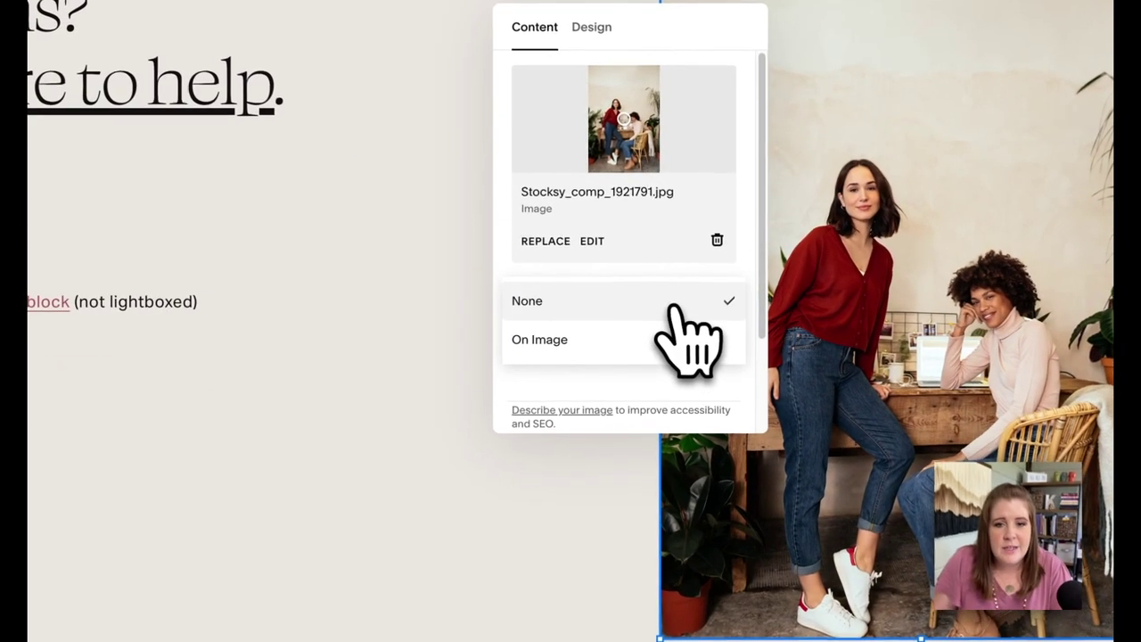
{"action": "left_click", "coordinate": [675, 330]}
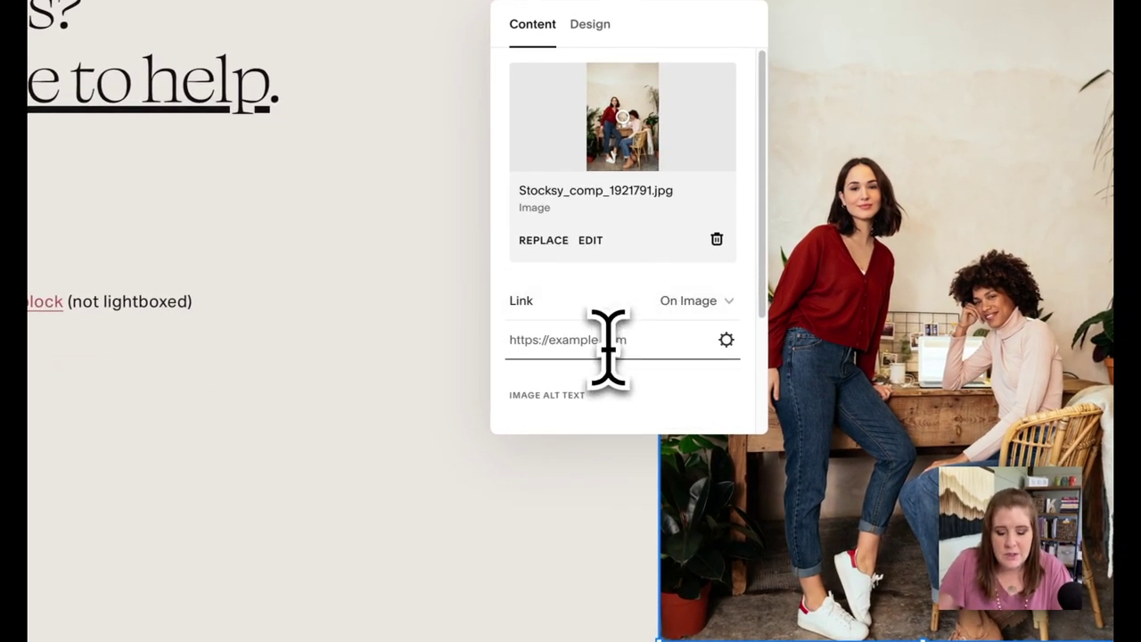
{"action": "type", "text": "#"}
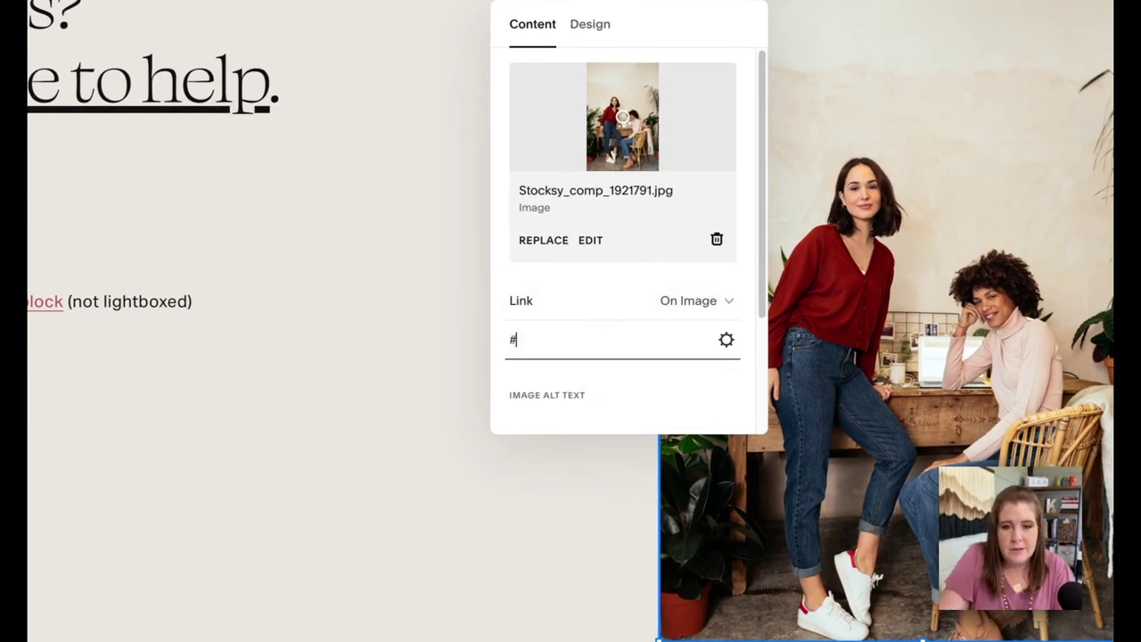
{"action": "type", "text": "lightbox_contact-form"}
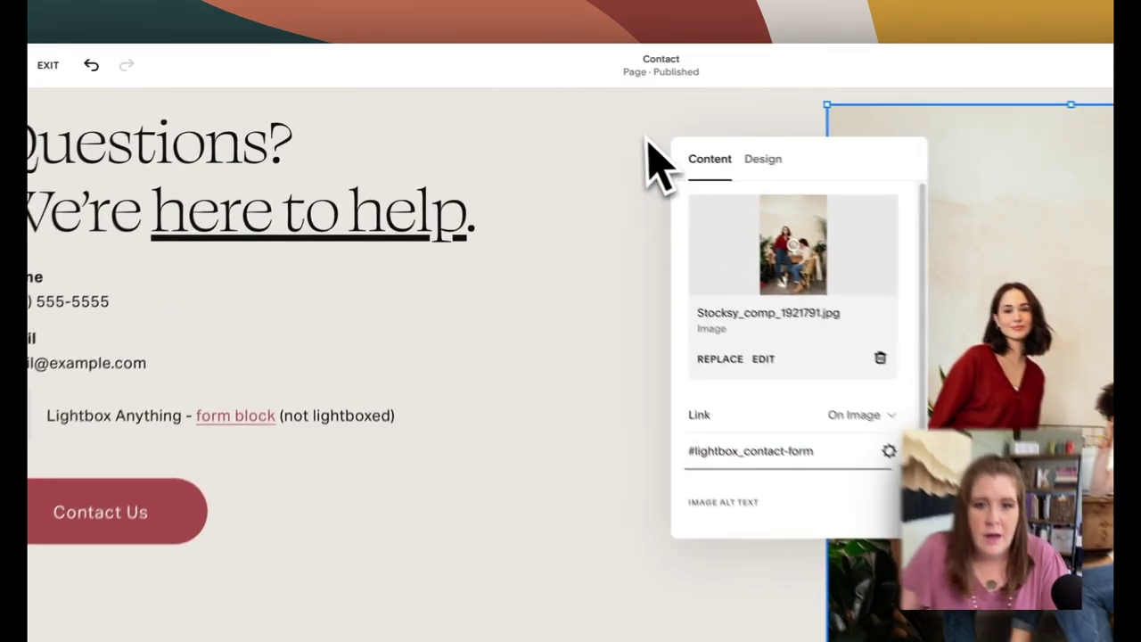
{"action": "left_click", "coordinate": [563, 127]}
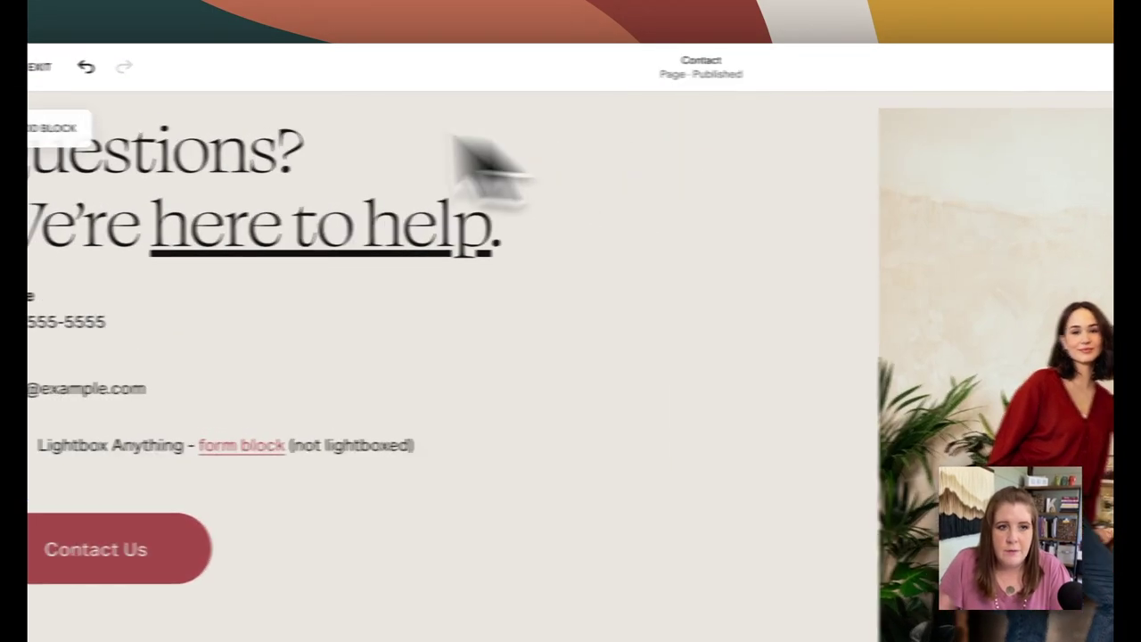
{"action": "left_click", "coordinate": [105, 70]}
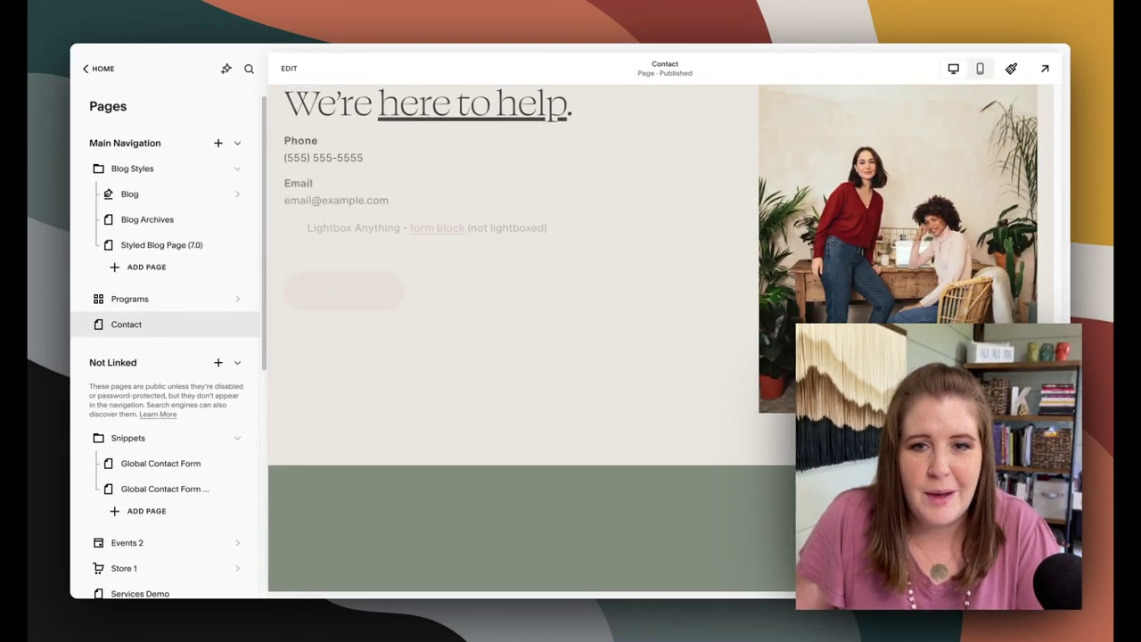
Preview the Contact page at full width, scrolling to the 'form block' link and Contact Us button
{"action": "scroll", "coordinate": [547, 288], "scroll_direction": "up", "scroll_amount": 2}
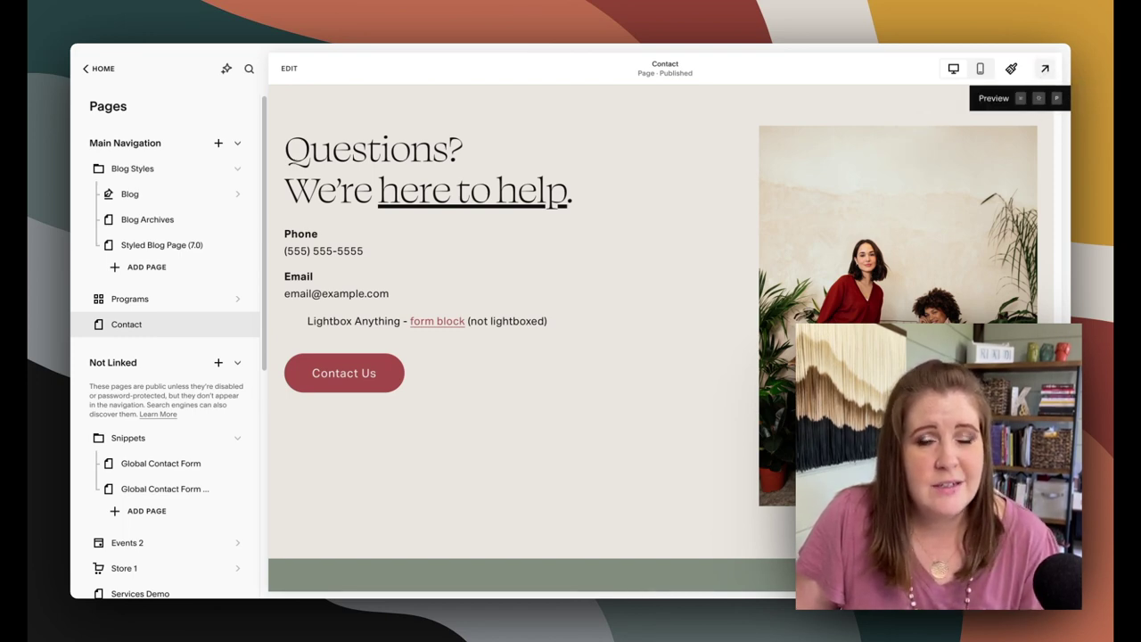
{"action": "left_click", "coordinate": [1044, 68]}
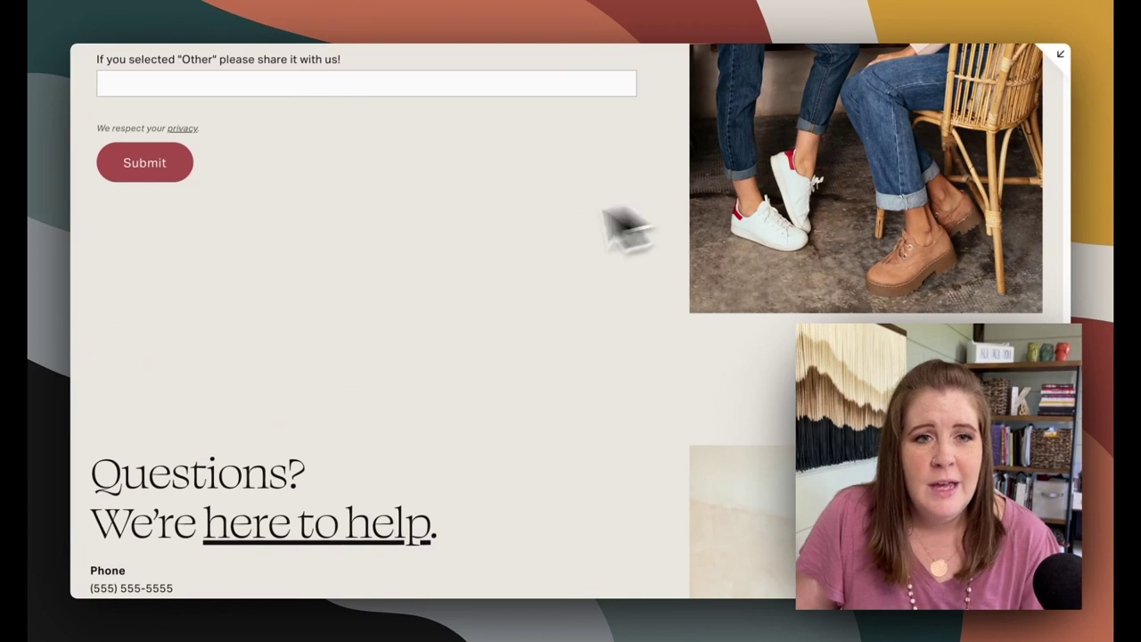
{"action": "scroll", "coordinate": [499, 250], "scroll_direction": "down", "scroll_amount": 2}
{"action": "scroll", "coordinate": [473, 254], "scroll_direction": "down", "scroll_amount": 2}
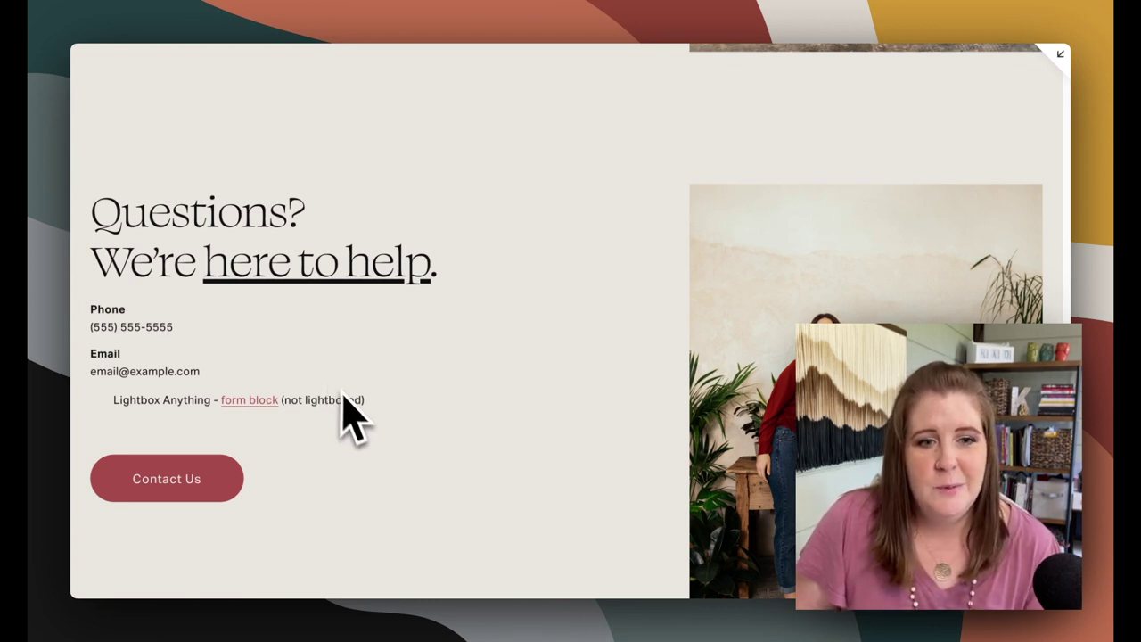
{"action": "scroll", "coordinate": [357, 428], "scroll_direction": "down", "scroll_amount": 2}
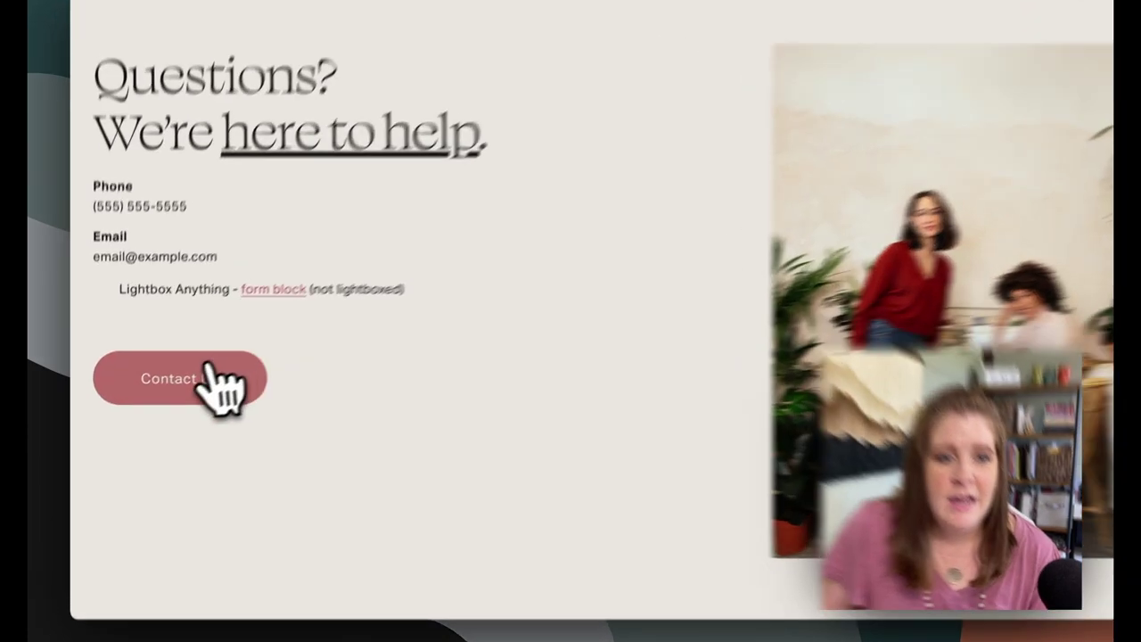
{"action": "left_click", "coordinate": [173, 388]}
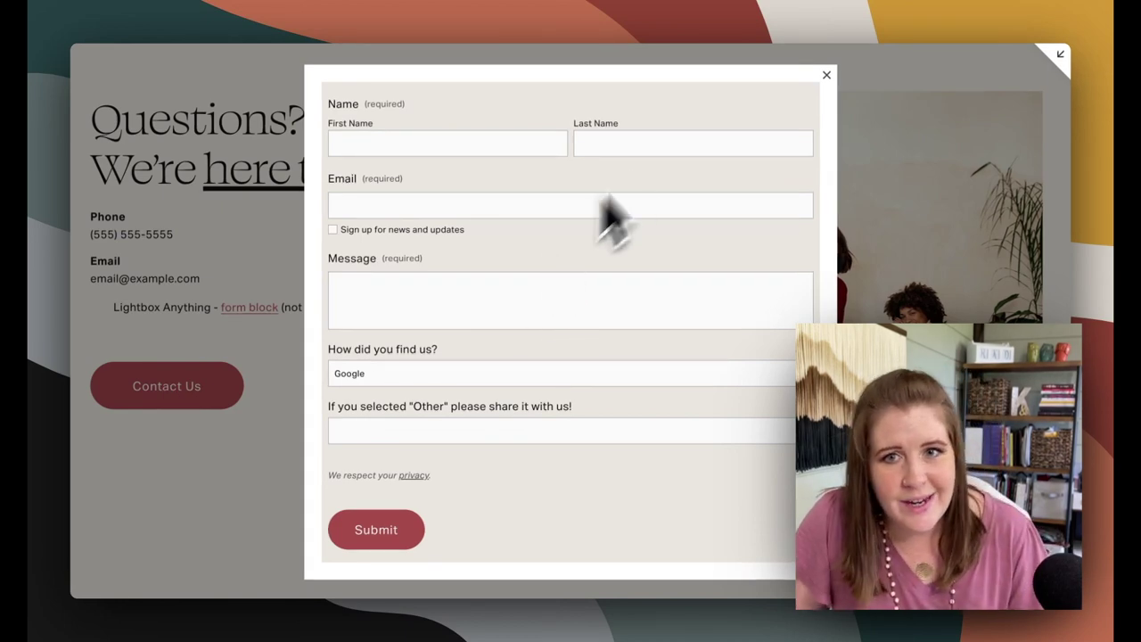
{"action": "left_click", "coordinate": [826, 74]}
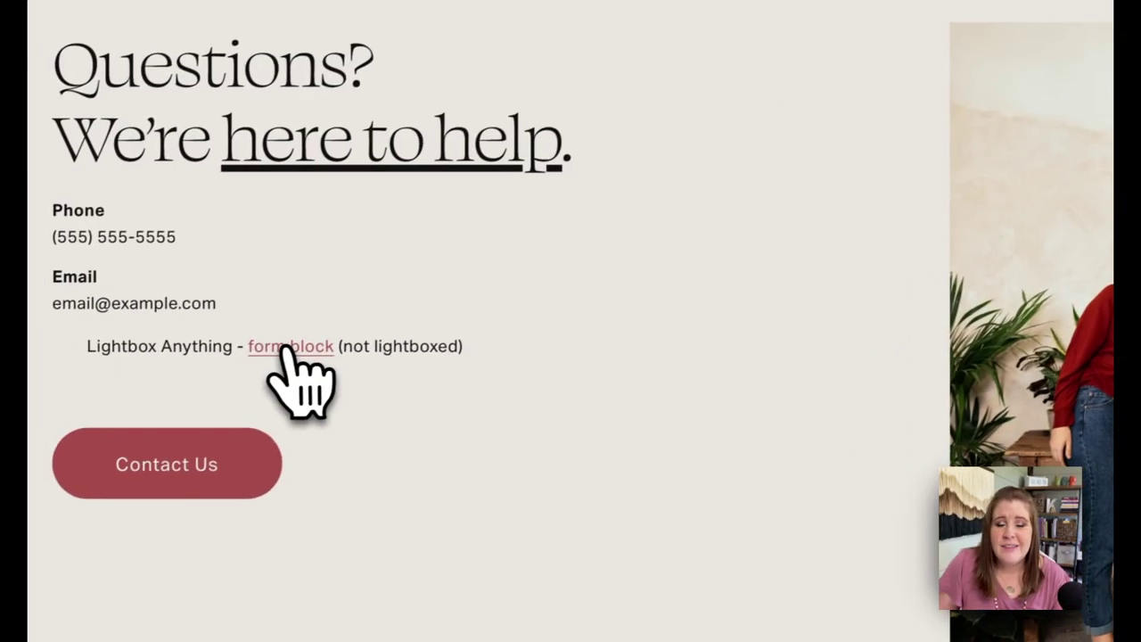
{"action": "left_click", "coordinate": [205, 372]}
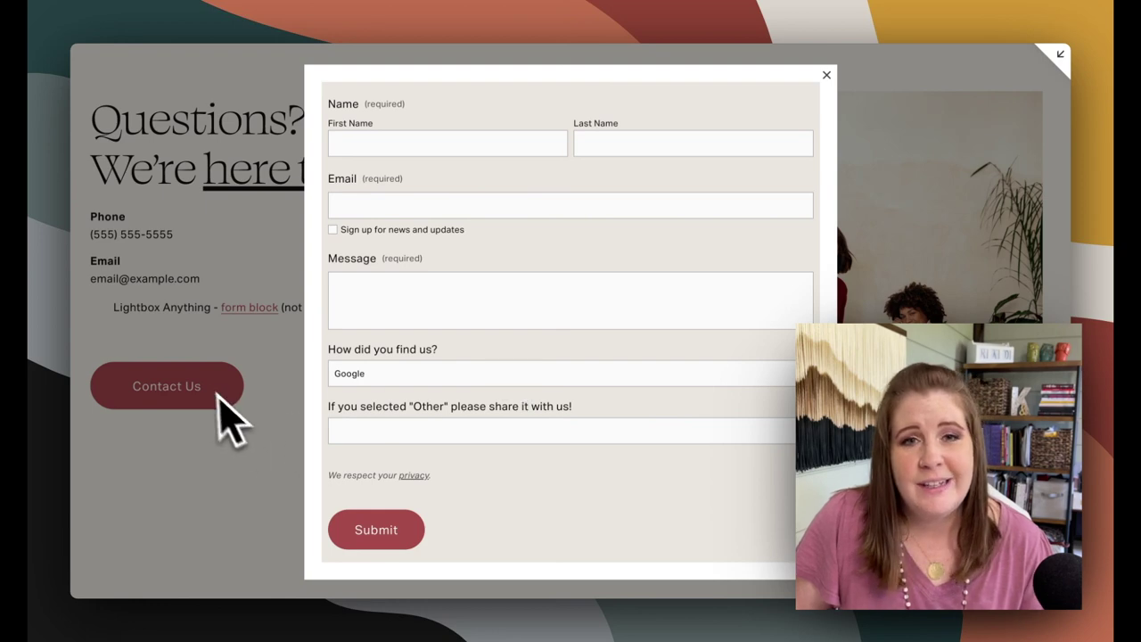
{"action": "left_click", "coordinate": [826, 75]}
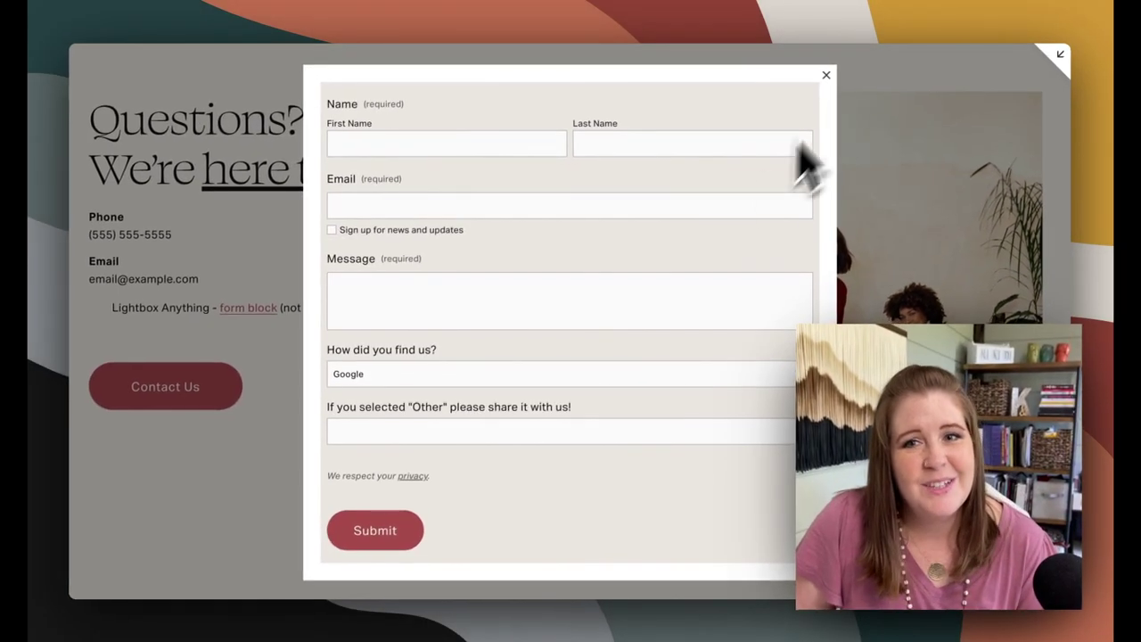
{"action": "left_click", "coordinate": [795, 78]}
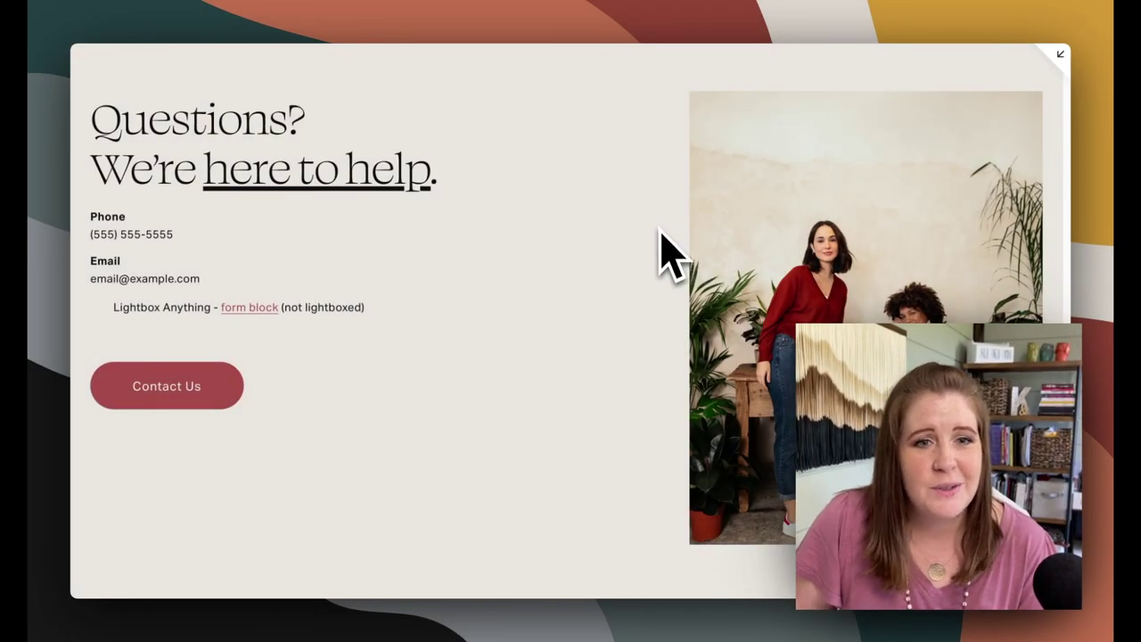